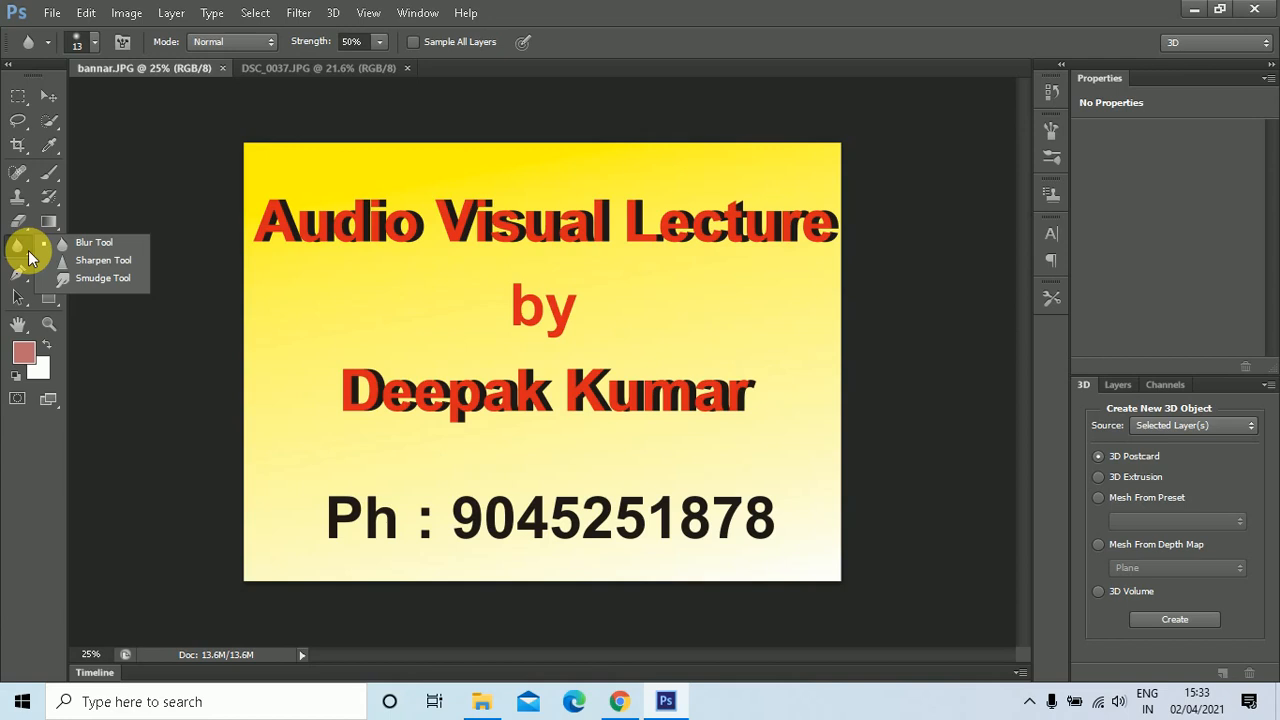
- Bring up the DSC_0037.JPG group photo and switch to the Essentials workspace
{"action": "left_click", "coordinate": [290, 74]}
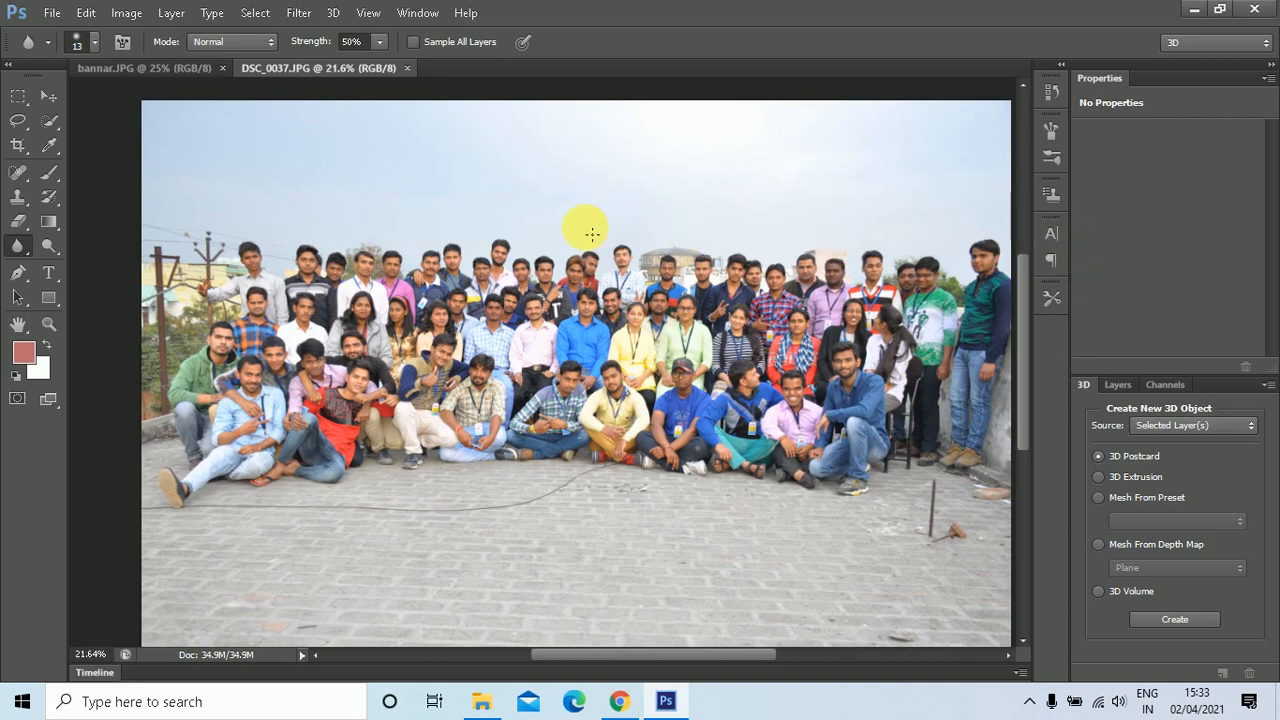
{"action": "left_click", "coordinate": [1180, 46]}
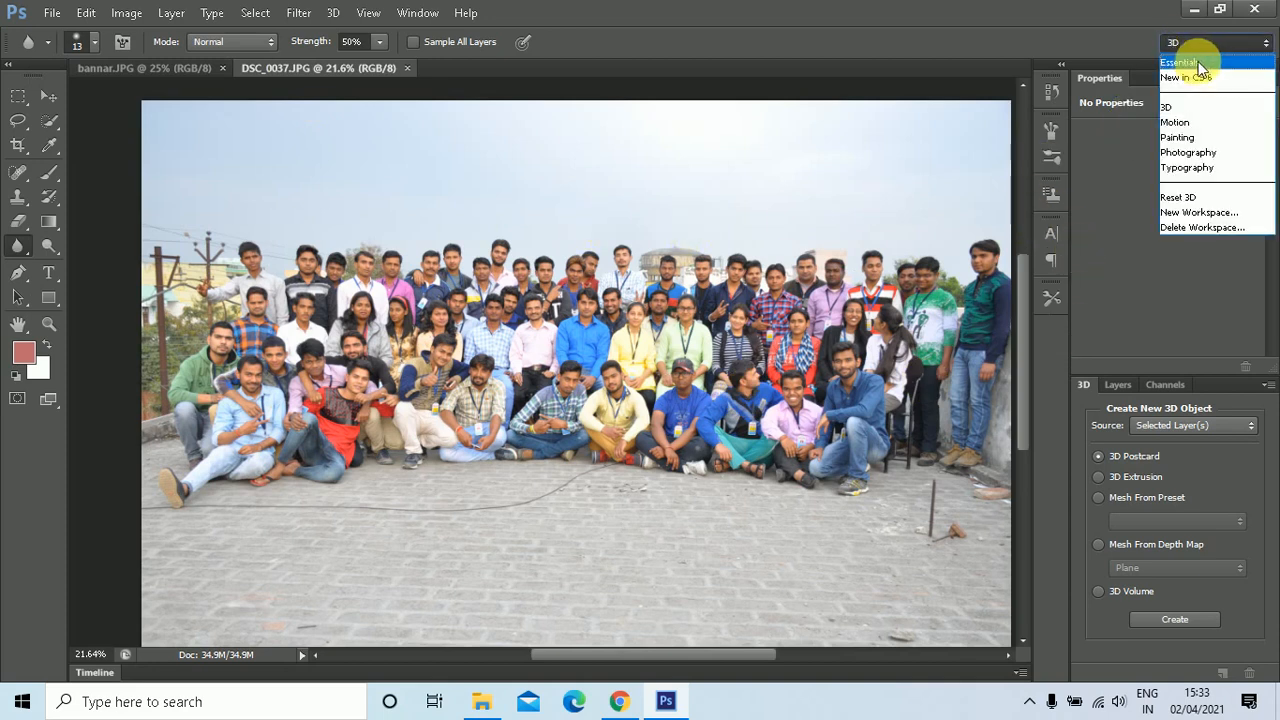
{"action": "left_click", "coordinate": [1203, 58]}
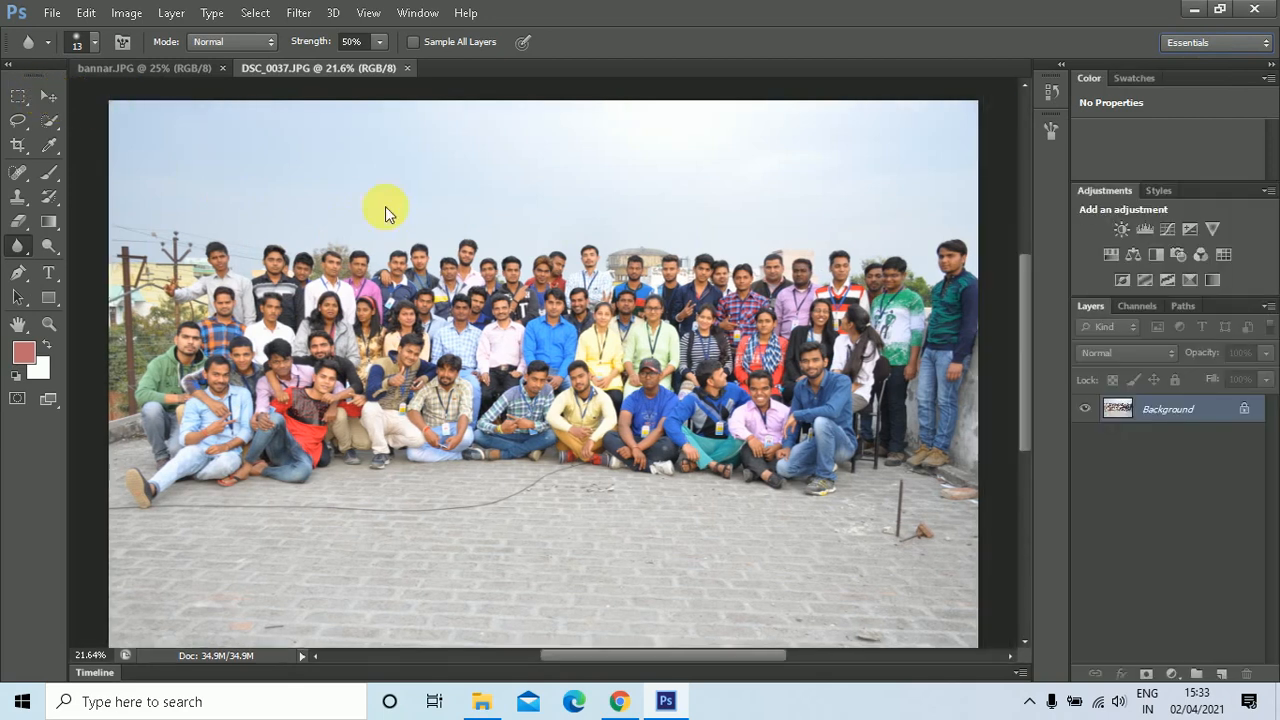
- Activate the Move Tool and duplicate the Background layer of the group photo
{"action": "key", "text": "v"}
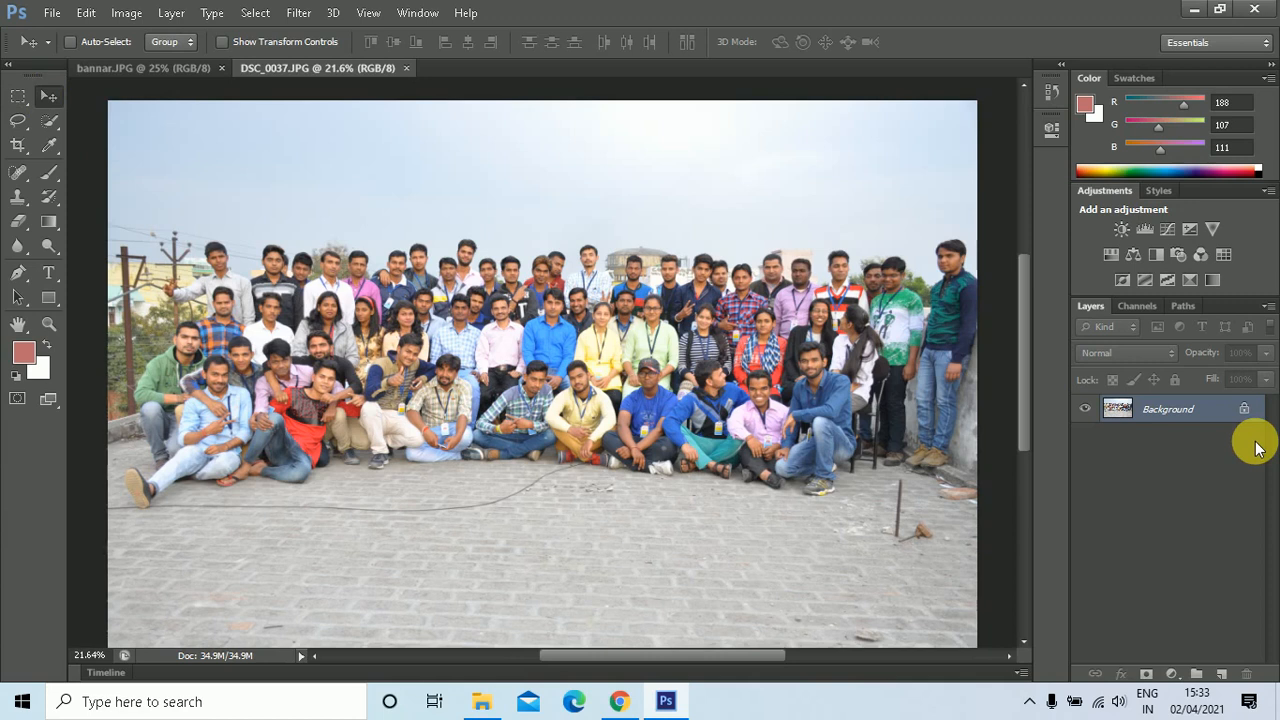
{"action": "key", "text": "ctrl+j"}
{"action": "left_click", "coordinate": [1168, 418]}
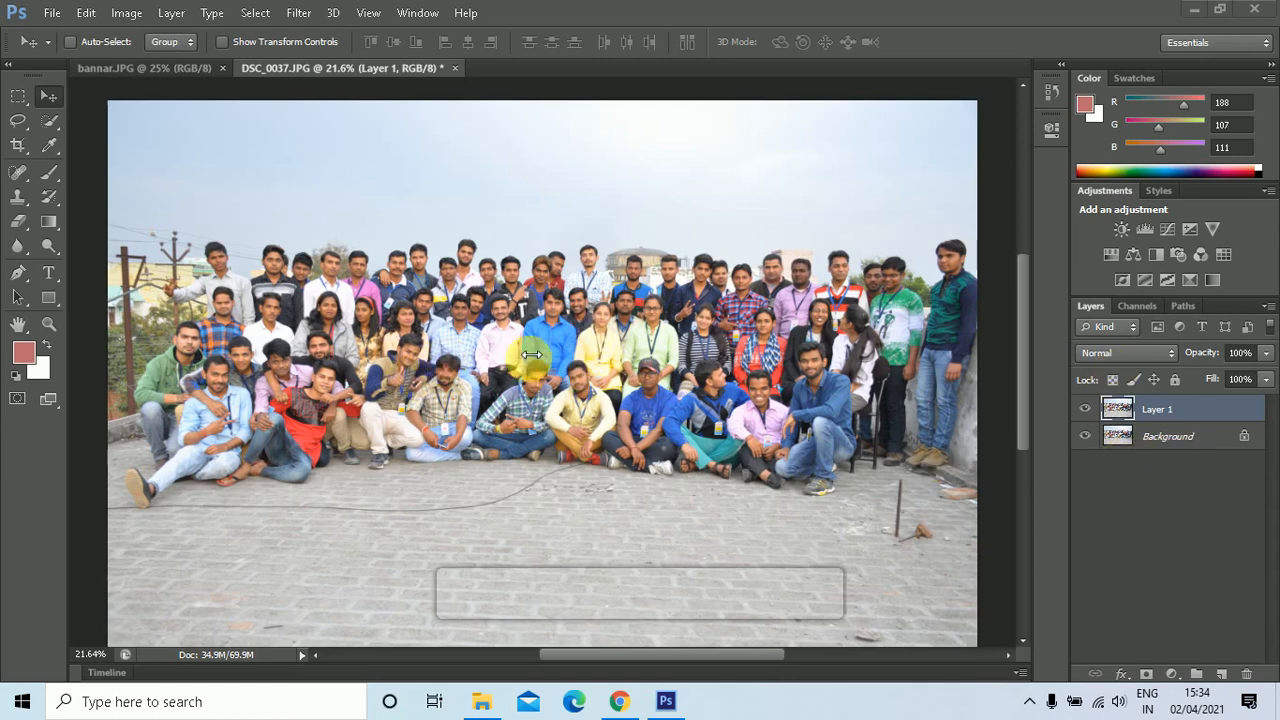
- Choose the Blur Tool for working on the background behind the people
{"action": "scroll", "coordinate": [557, 365], "scroll_direction": "up", "scroll_amount": 3}
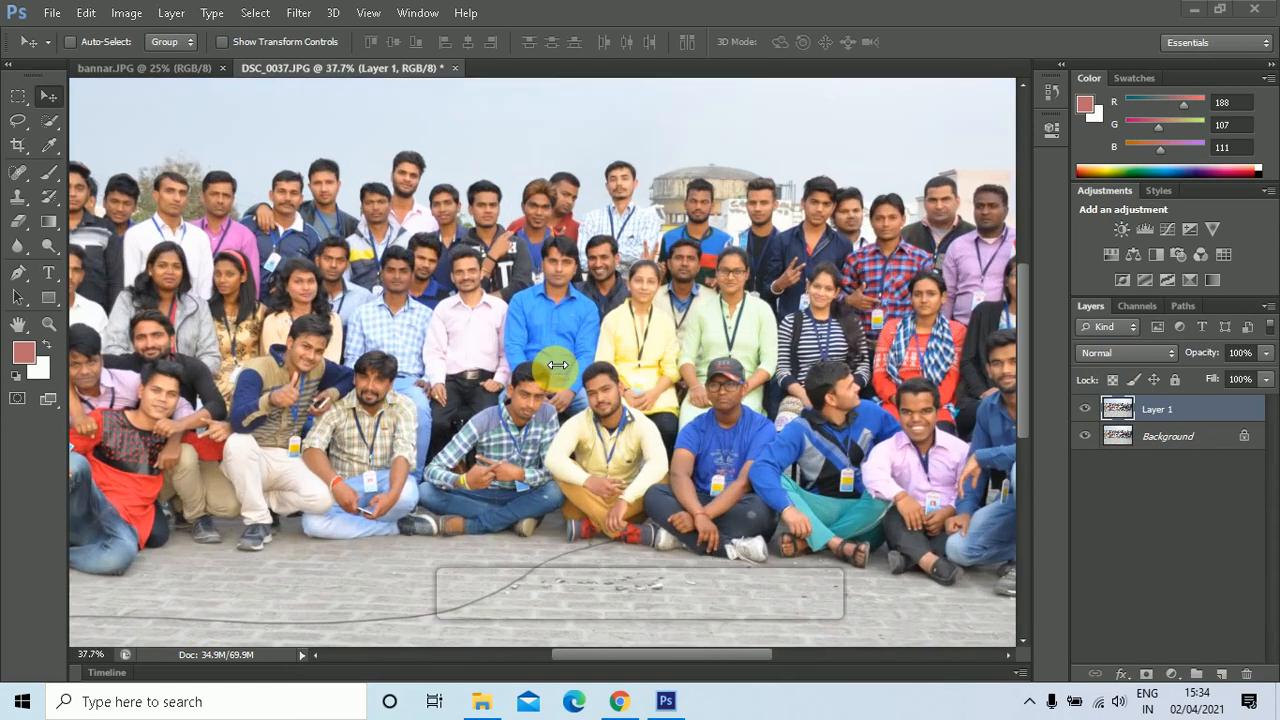
{"action": "scroll", "coordinate": [555, 360], "scroll_direction": "up", "scroll_amount": 3}
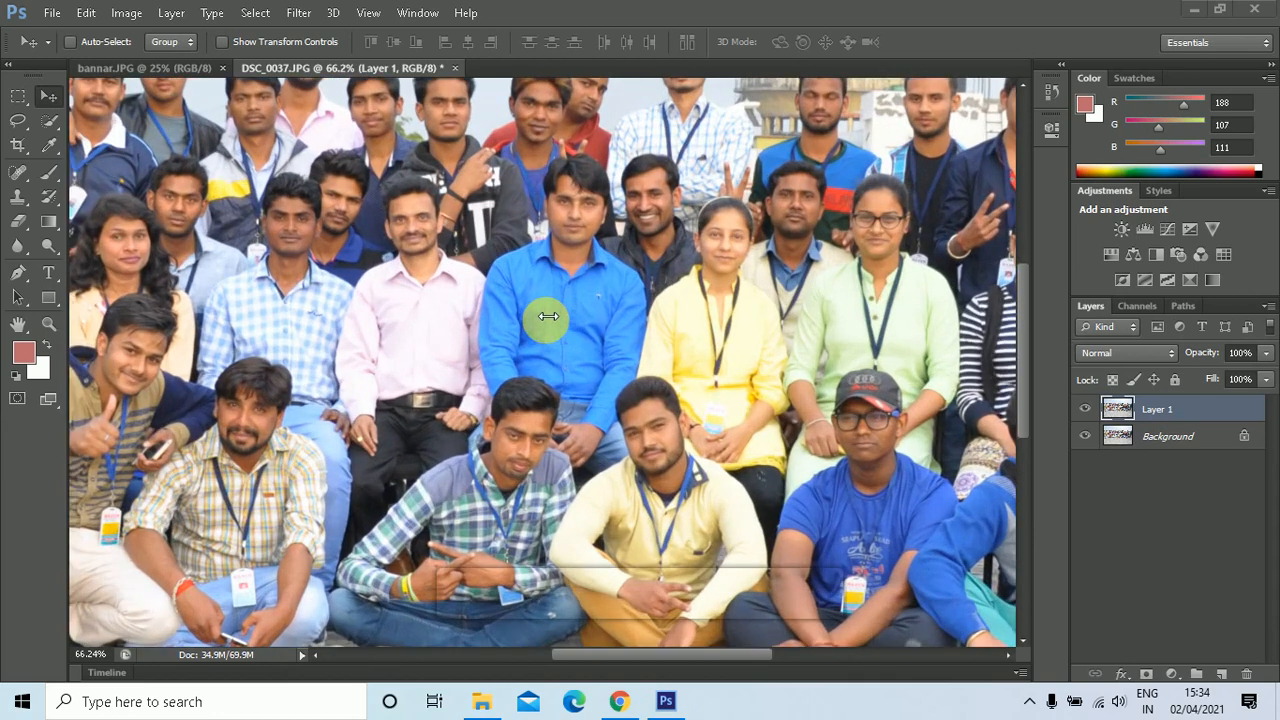
{"action": "scroll", "coordinate": [555, 298], "scroll_direction": "up", "scroll_amount": 5}
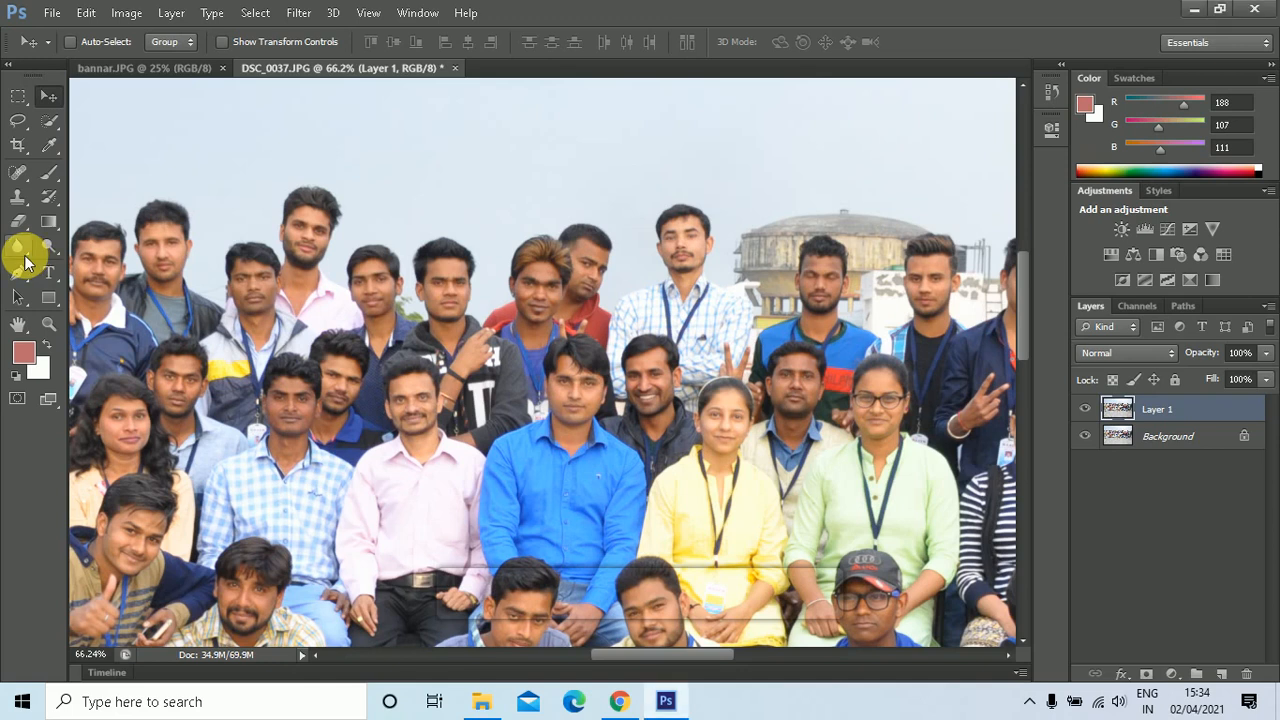
{"action": "left_click", "coordinate": [24, 256]}
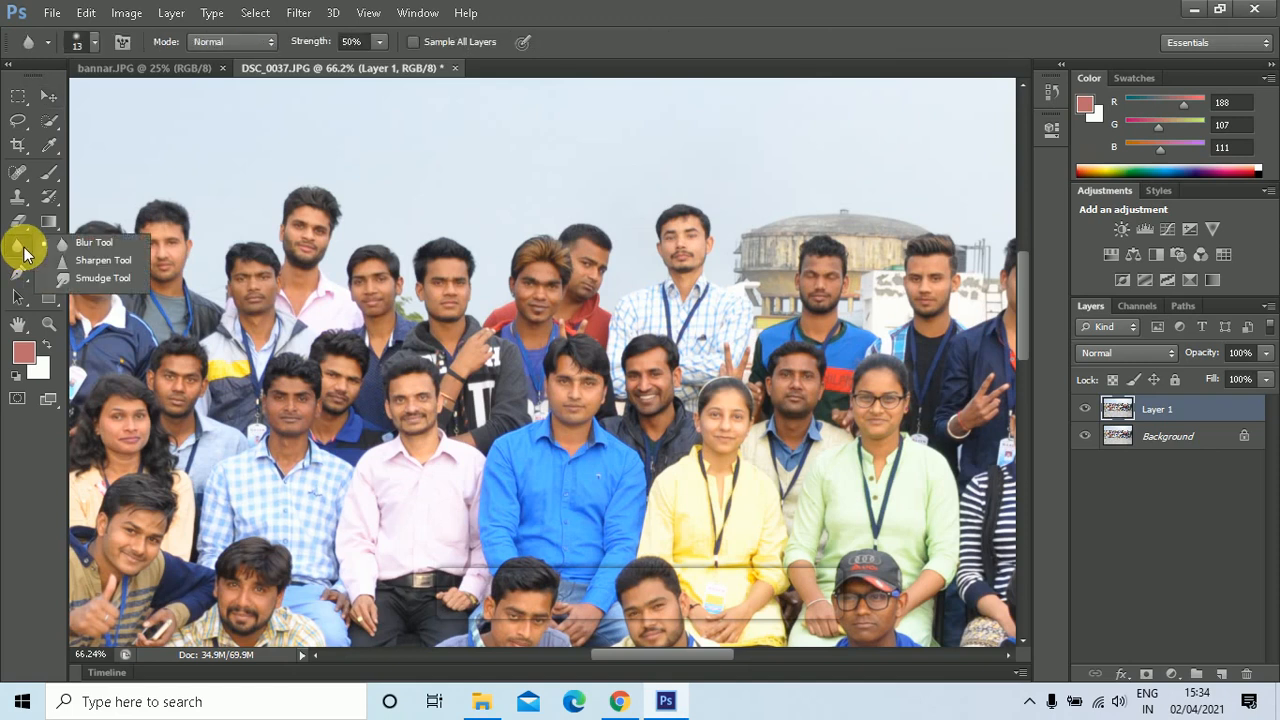
{"action": "left_click", "coordinate": [89, 246]}
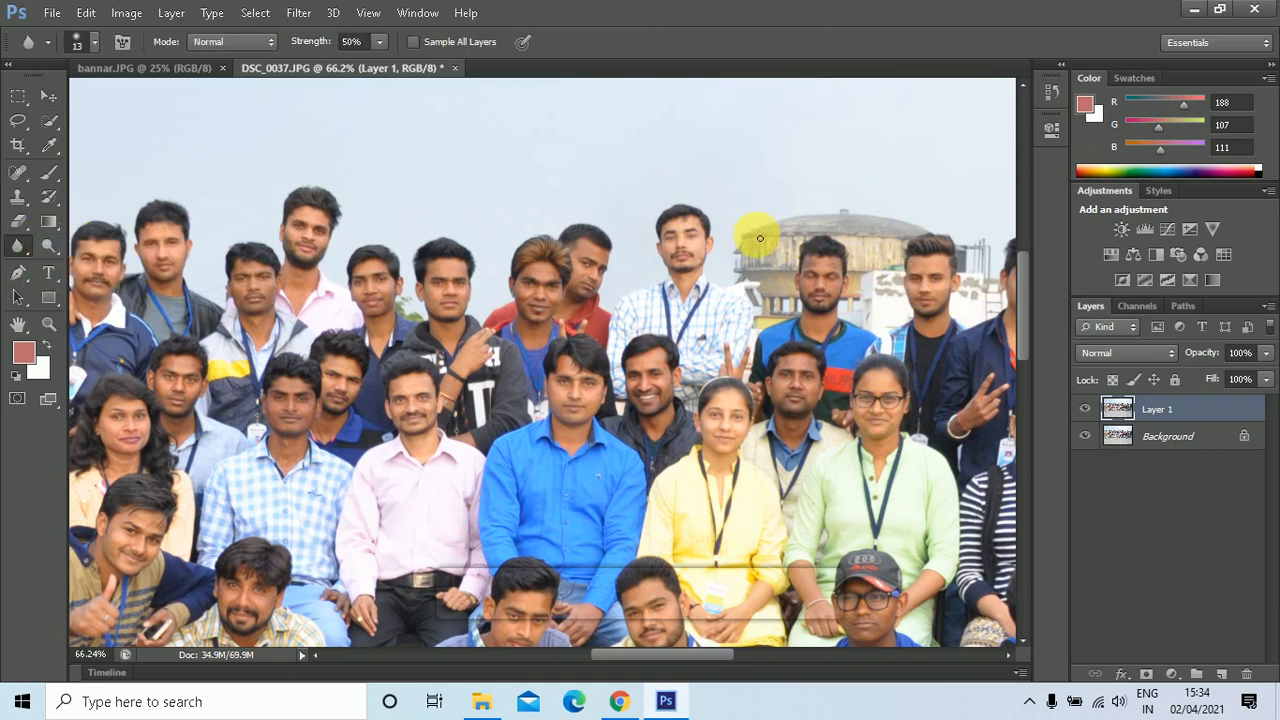
- Set the Blur Tool's brush size to 74 px, leaving its mode at Normal
{"action": "key", "text": "ctrl+1"}
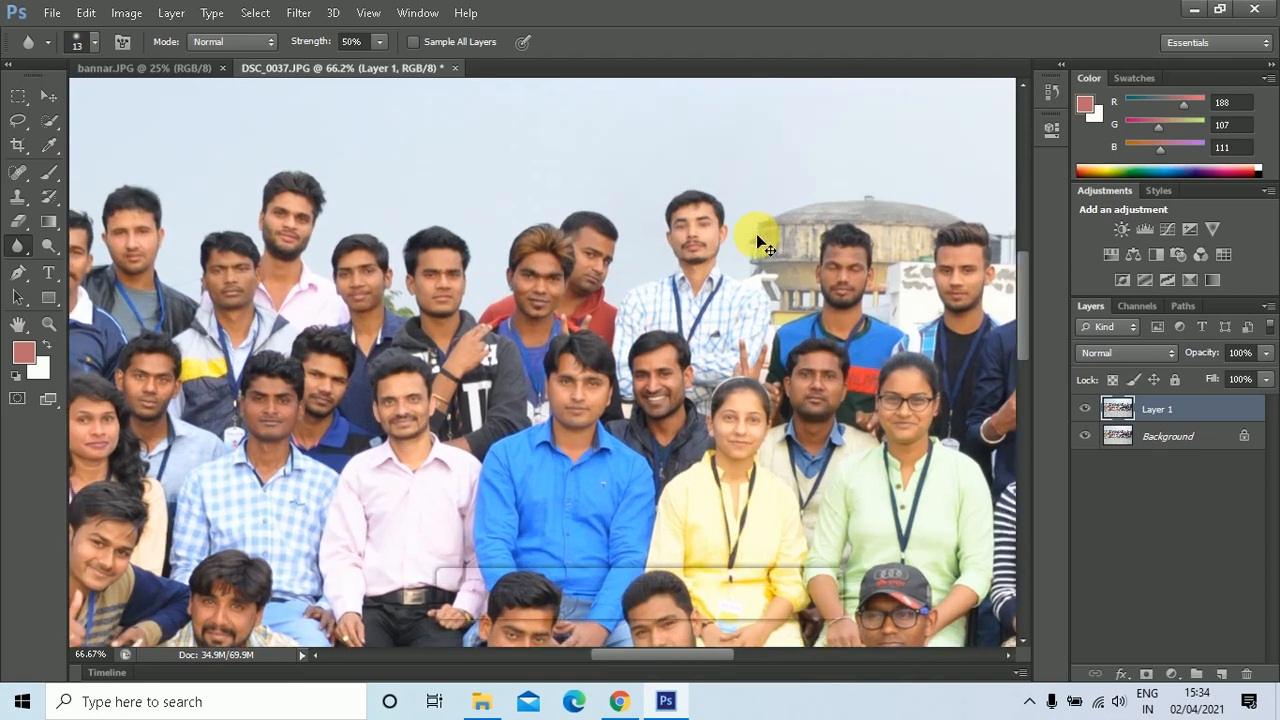
{"action": "key", "text": "ctrl+minus"}
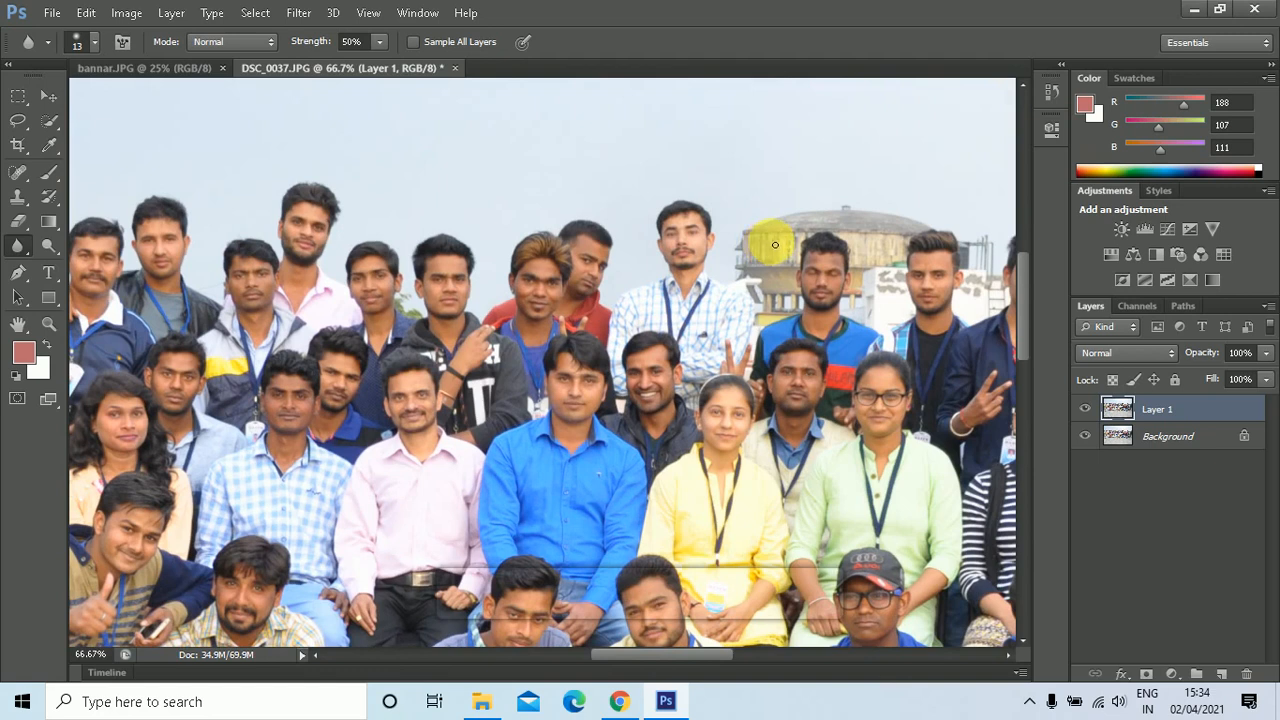
{"action": "scroll", "coordinate": [684, 246], "scroll_direction": "up", "scroll_amount": 2}
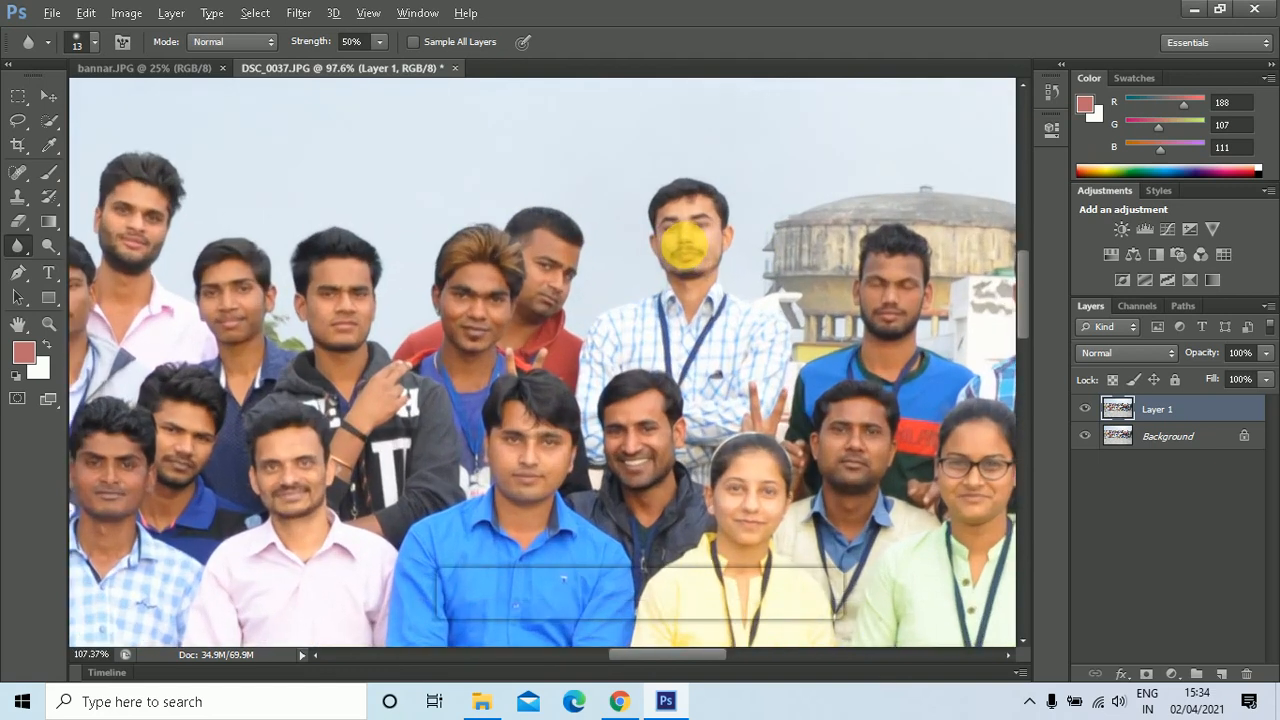
{"action": "left_click_drag", "start_coordinate": [648, 648], "coordinate": [677, 648]}
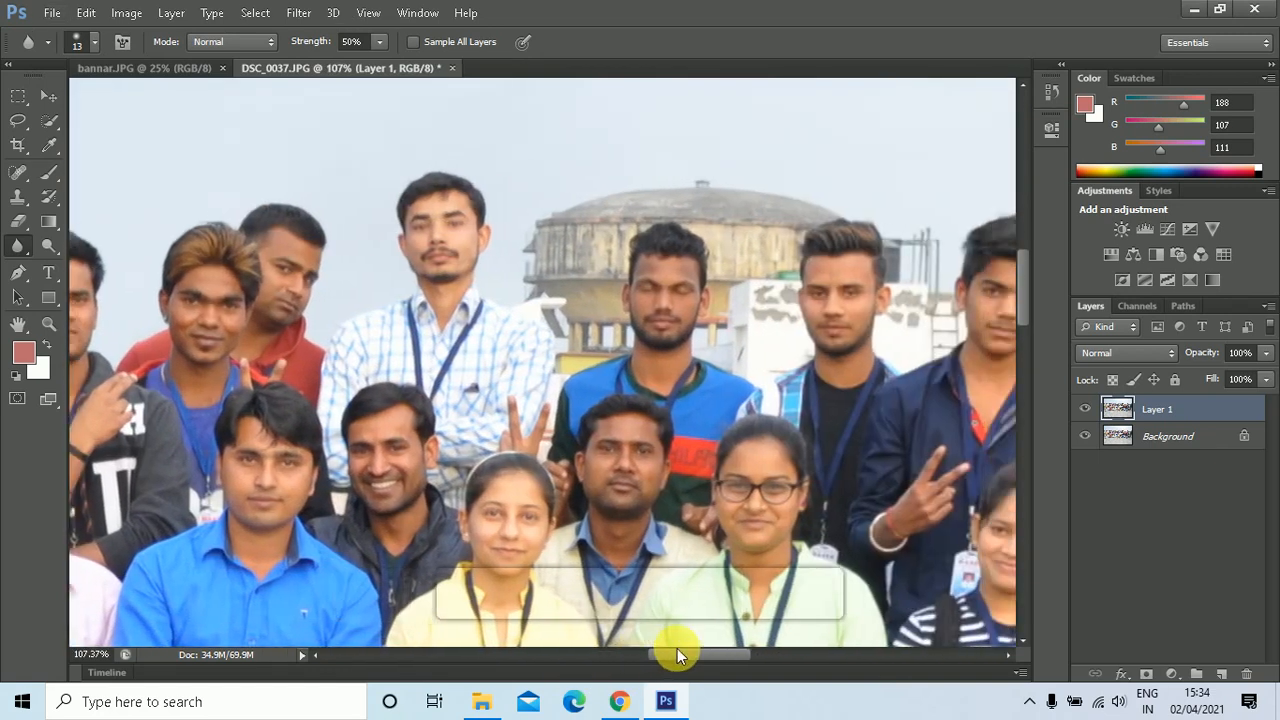
{"action": "left_click", "coordinate": [92, 50]}
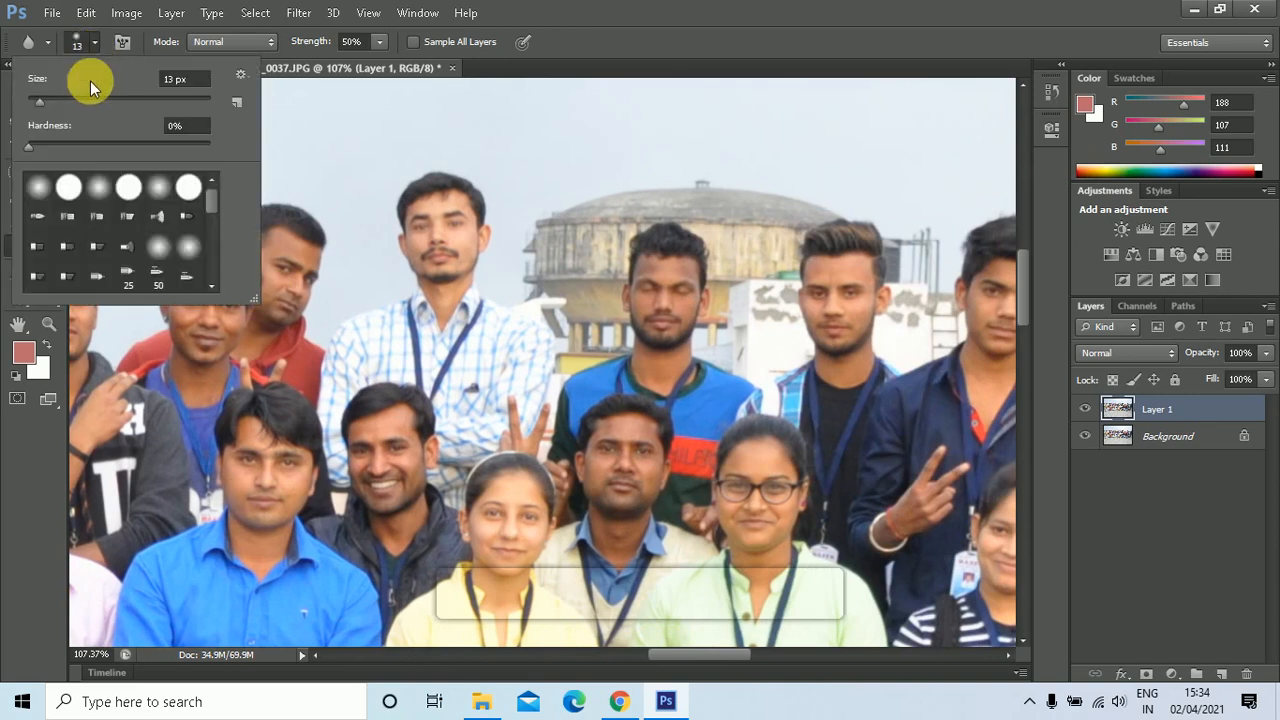
{"action": "left_click_drag", "start_coordinate": [89, 97], "coordinate": [95, 100]}
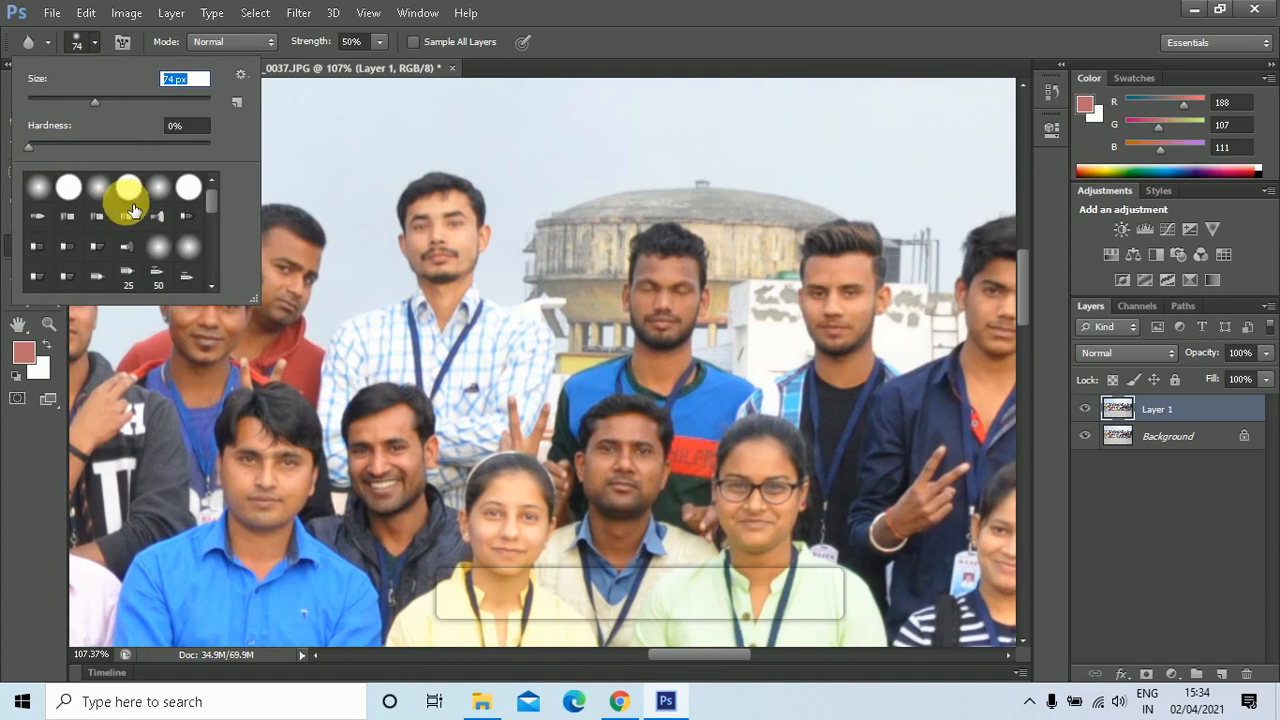
{"action": "left_click", "coordinate": [370, 205]}
{"action": "left_click", "coordinate": [250, 42]}
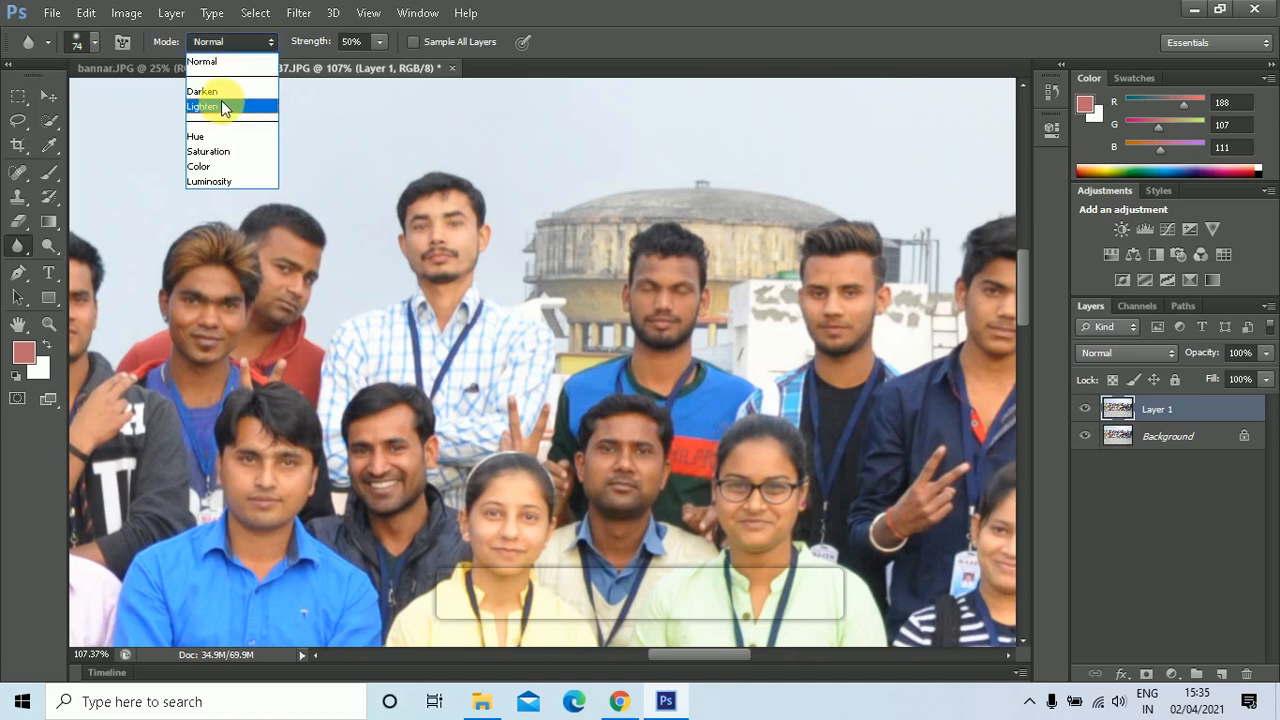
{"action": "left_click", "coordinate": [565, 162]}
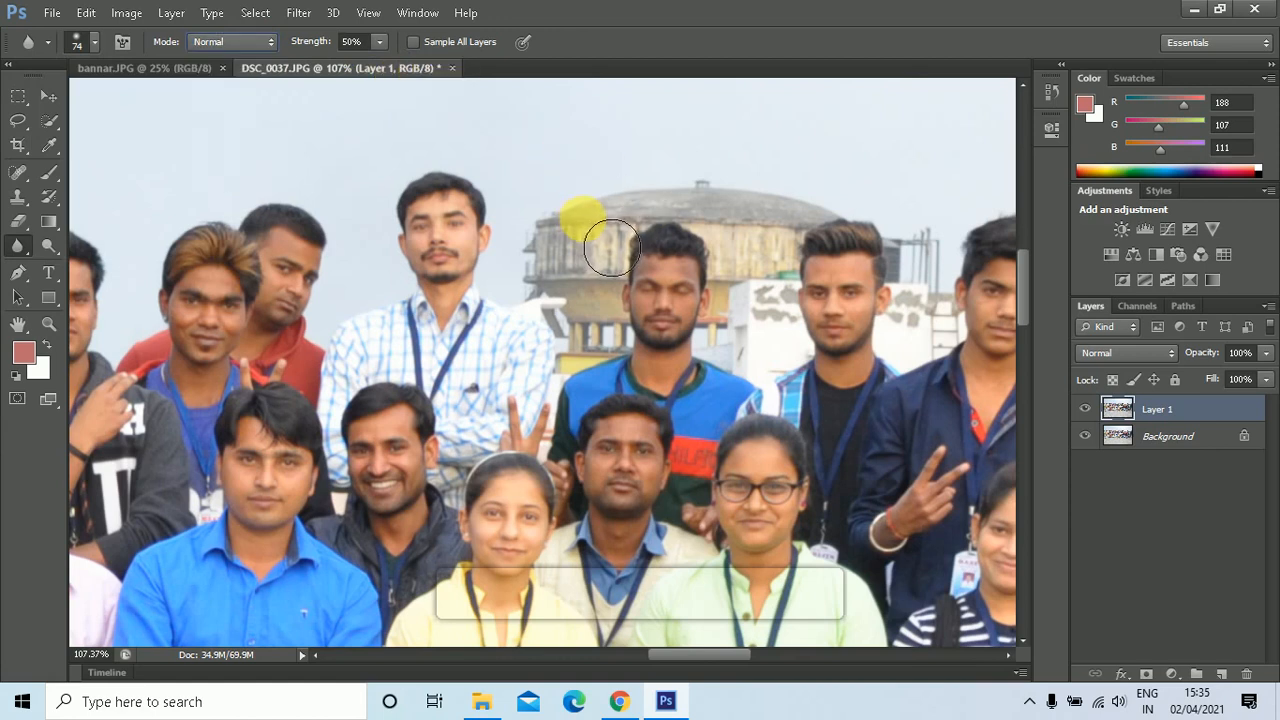
- Blur the roof and wall of the water tank behind the group on Layer 1
{"action": "key", "text": "alt"}
{"action": "mouse_move", "coordinate": [610, 248]}
{"action": "left_mouse_down"}
{"action": "mouse_move", "coordinate": [667, 240]}
{"action": "mouse_move", "coordinate": [606, 244]}
{"action": "mouse_move", "coordinate": [633, 229]}
{"action": "mouse_move", "coordinate": [601, 253]}
{"action": "mouse_move", "coordinate": [576, 251]}
{"action": "mouse_move", "coordinate": [658, 214]}
{"action": "mouse_move", "coordinate": [580, 245]}
{"action": "mouse_move", "coordinate": [581, 273]}
{"action": "mouse_move", "coordinate": [594, 248]}
{"action": "mouse_move", "coordinate": [557, 266]}
{"action": "mouse_move", "coordinate": [560, 306]}
{"action": "mouse_move", "coordinate": [585, 257]}
{"action": "mouse_move", "coordinate": [584, 271]}
{"action": "mouse_move", "coordinate": [599, 257]}
{"action": "mouse_move", "coordinate": [611, 299]}
{"action": "mouse_move", "coordinate": [625, 283]}
{"action": "mouse_move", "coordinate": [618, 257]}
{"action": "mouse_move", "coordinate": [645, 202]}
{"action": "left_mouse_up"}
{"action": "mouse_move", "coordinate": [746, 192]}
{"action": "left_mouse_down"}
{"action": "mouse_move", "coordinate": [693, 199]}
{"action": "mouse_move", "coordinate": [759, 214]}
{"action": "mouse_move", "coordinate": [770, 271]}
{"action": "mouse_move", "coordinate": [789, 280]}
{"action": "mouse_move", "coordinate": [792, 303]}
{"action": "mouse_move", "coordinate": [778, 297]}
{"action": "mouse_move", "coordinate": [774, 320]}
{"action": "mouse_move", "coordinate": [783, 298]}
{"action": "mouse_move", "coordinate": [764, 299]}
{"action": "mouse_move", "coordinate": [768, 247]}
{"action": "mouse_move", "coordinate": [755, 234]}
{"action": "mouse_move", "coordinate": [764, 297]}
{"action": "mouse_move", "coordinate": [778, 281]}
{"action": "mouse_move", "coordinate": [709, 201]}
{"action": "mouse_move", "coordinate": [621, 257]}
{"action": "mouse_move", "coordinate": [611, 360]}
{"action": "mouse_move", "coordinate": [574, 280]}
{"action": "mouse_move", "coordinate": [608, 333]}
{"action": "mouse_move", "coordinate": [593, 326]}
{"action": "mouse_move", "coordinate": [620, 246]}
{"action": "mouse_move", "coordinate": [607, 321]}
{"action": "mouse_move", "coordinate": [583, 261]}
{"action": "mouse_move", "coordinate": [603, 307]}
{"action": "mouse_move", "coordinate": [636, 225]}
{"action": "mouse_move", "coordinate": [751, 208]}
{"action": "mouse_move", "coordinate": [645, 203]}
{"action": "mouse_move", "coordinate": [773, 204]}
{"action": "mouse_move", "coordinate": [603, 252]}
{"action": "mouse_move", "coordinate": [571, 291]}
{"action": "mouse_move", "coordinate": [600, 296]}
{"action": "mouse_move", "coordinate": [632, 263]}
{"action": "mouse_move", "coordinate": [602, 243]}
{"action": "mouse_move", "coordinate": [797, 310]}
{"action": "mouse_move", "coordinate": [639, 278]}
{"action": "mouse_move", "coordinate": [639, 220]}
{"action": "mouse_move", "coordinate": [767, 257]}
{"action": "mouse_move", "coordinate": [723, 279]}
{"action": "mouse_move", "coordinate": [730, 235]}
{"action": "left_mouse_up"}
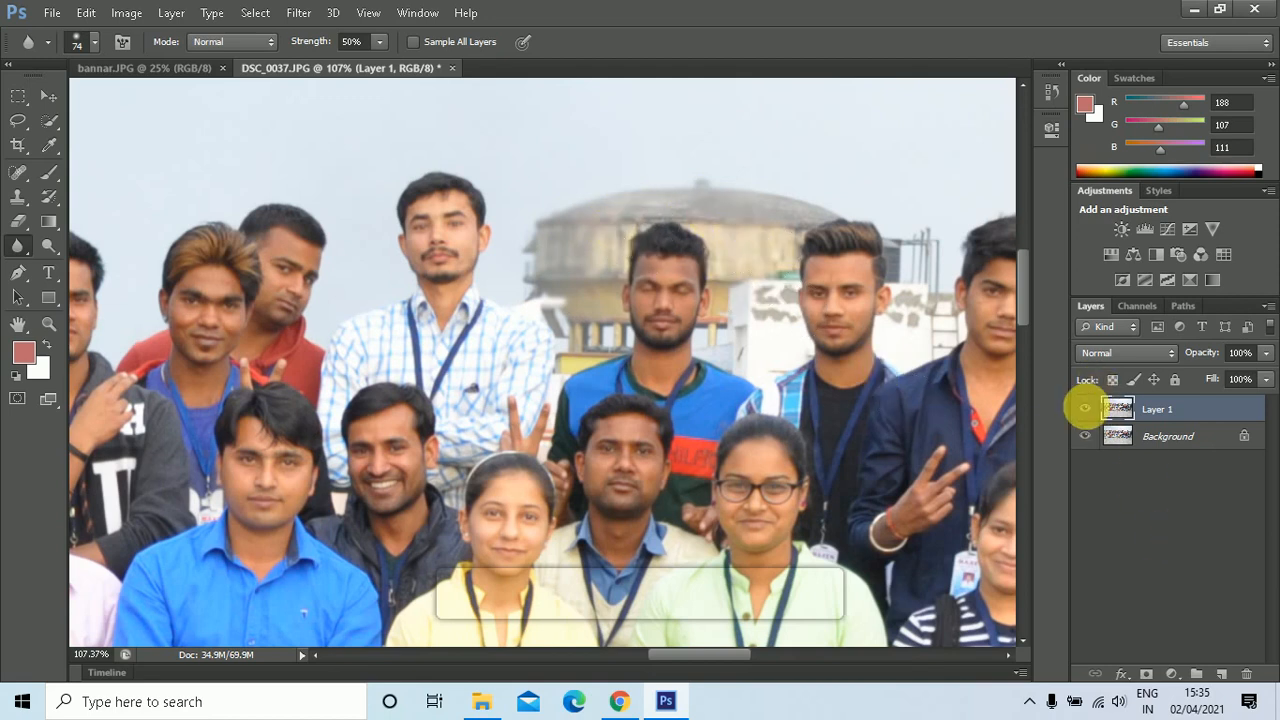
- Compare the blurred water tank with the original by hiding Layer 1 and showing it again
{"action": "left_click", "coordinate": [1092, 411]}
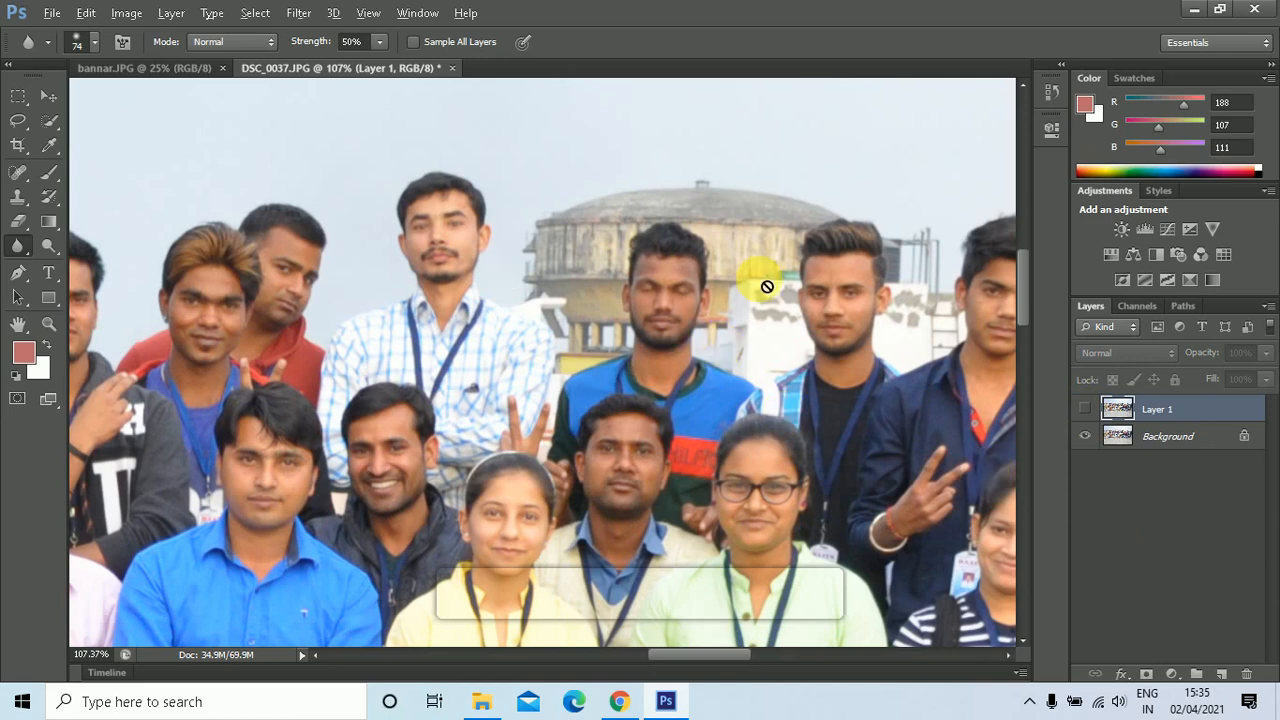
{"action": "scroll", "coordinate": [767, 287], "scroll_direction": "up", "scroll_amount": 2}
{"action": "scroll", "coordinate": [767, 287], "scroll_direction": "up", "scroll_amount": 4}
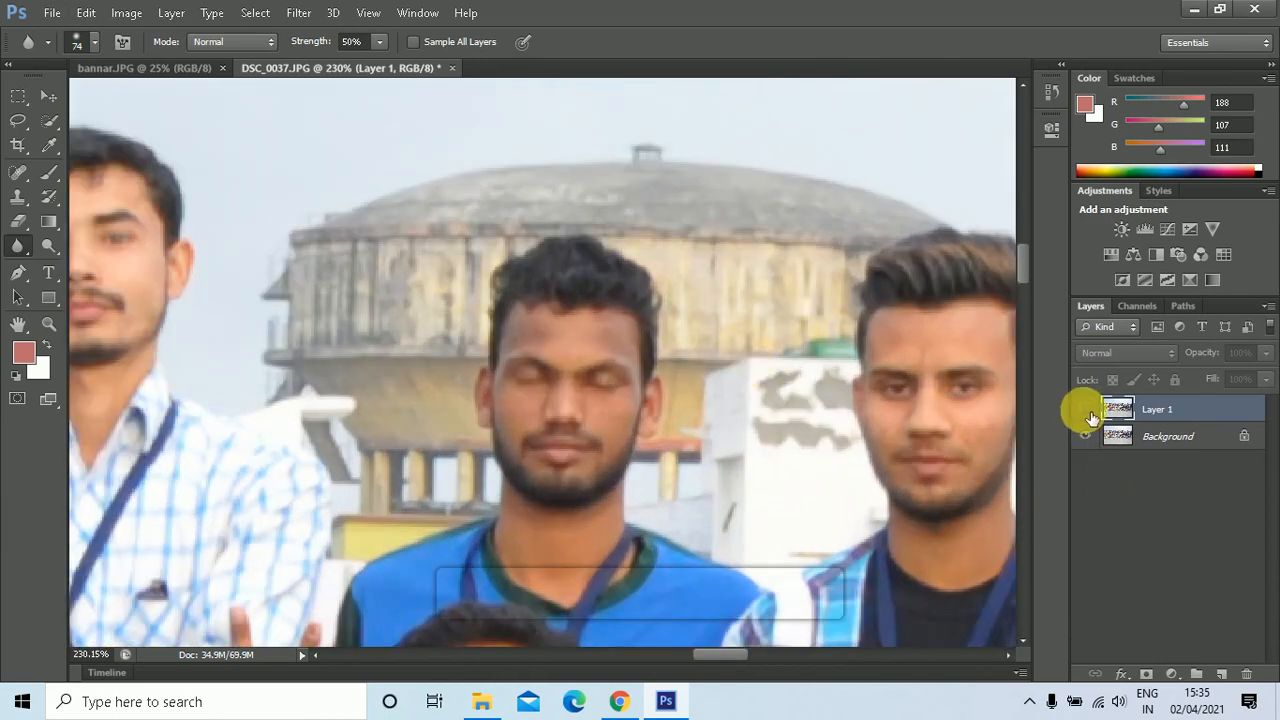
{"action": "left_click", "coordinate": [1086, 410]}
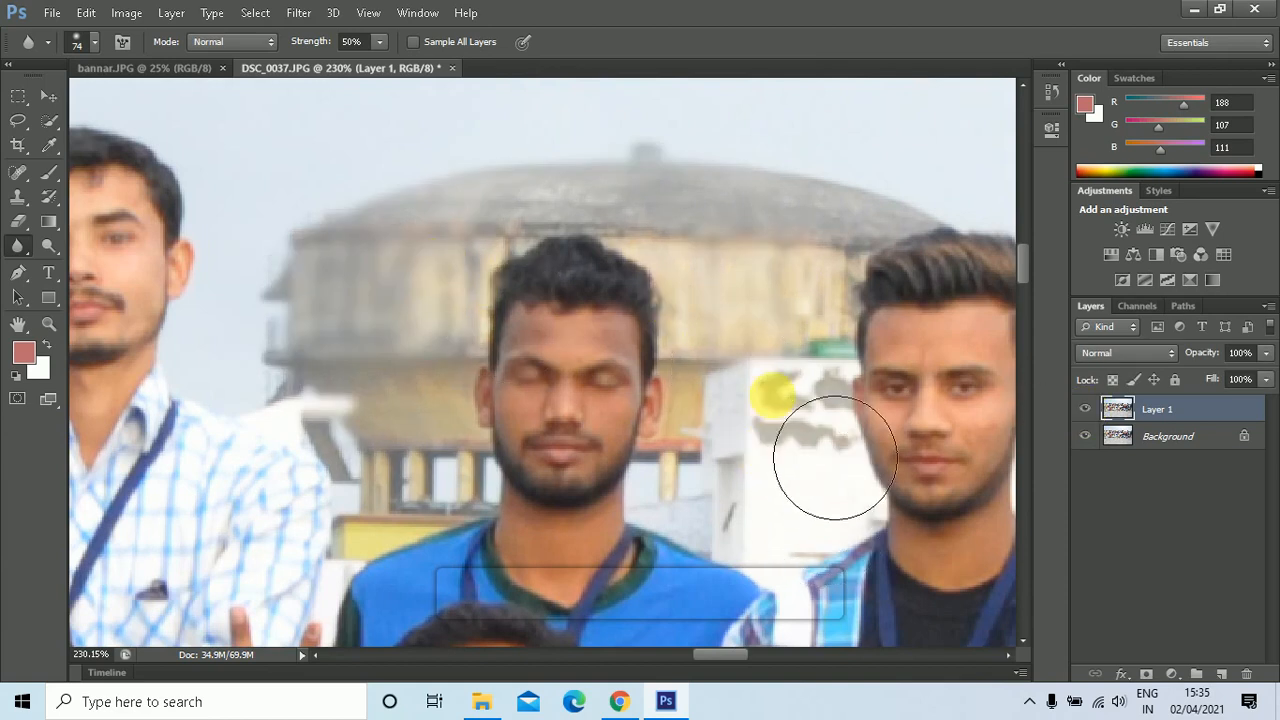
- Blur the white wall beside the water tank and further soften the tank itself
{"action": "mouse_move", "coordinate": [835, 457]}
{"action": "left_mouse_down"}
{"action": "mouse_move", "coordinate": [842, 562]}
{"action": "mouse_move", "coordinate": [797, 543]}
{"action": "mouse_move", "coordinate": [821, 495]}
{"action": "mouse_move", "coordinate": [803, 528]}
{"action": "left_mouse_up"}
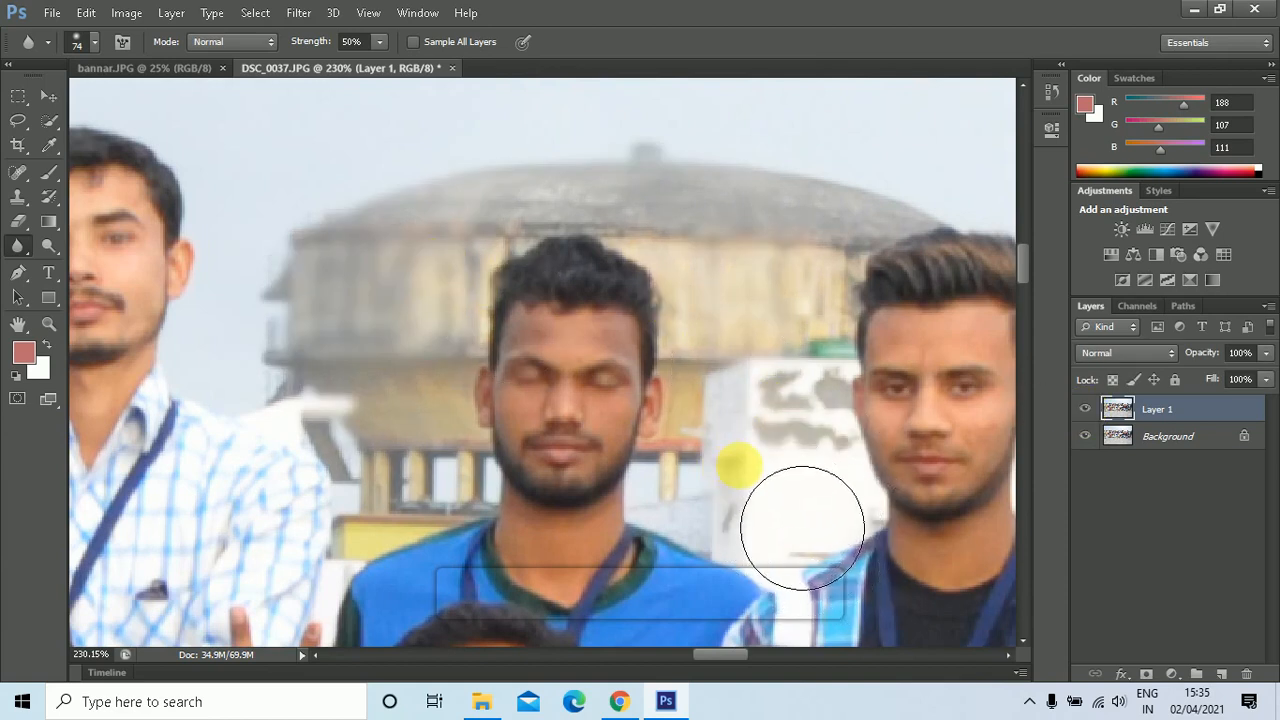
{"action": "mouse_move", "coordinate": [466, 303]}
{"action": "left_mouse_down"}
{"action": "mouse_move", "coordinate": [412, 409]}
{"action": "mouse_move", "coordinate": [369, 371]}
{"action": "mouse_move", "coordinate": [374, 291]}
{"action": "left_mouse_up"}
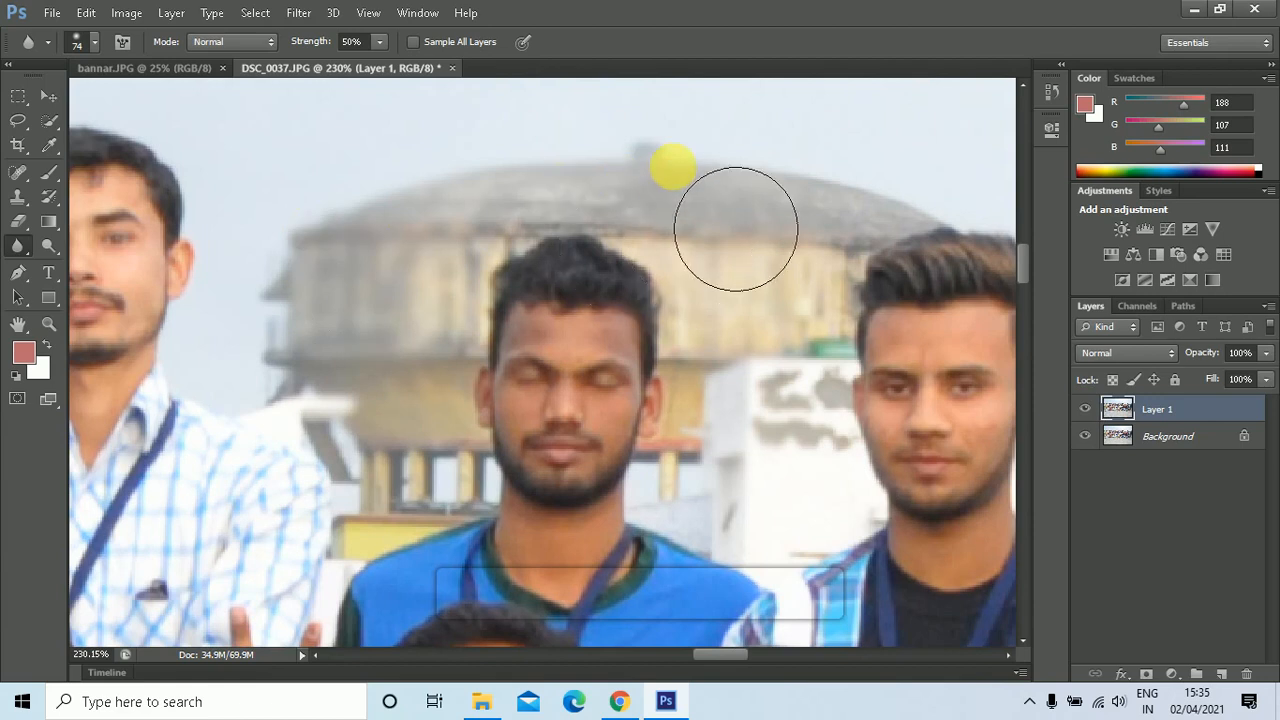
{"action": "scroll", "coordinate": [803, 362], "scroll_direction": "down", "scroll_amount": 1}
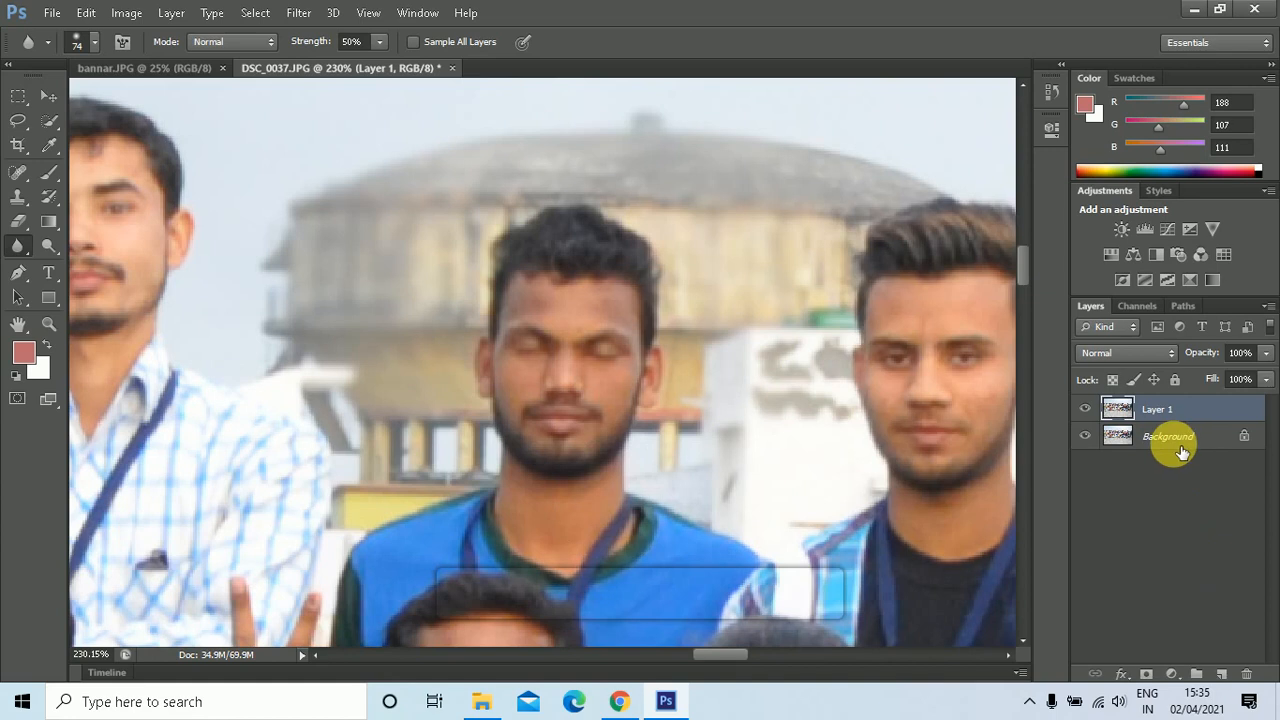
- Duplicate Layer 1, then hide both it and its copy to compare the blur with the Background
{"action": "key", "text": "ctrl+j"}
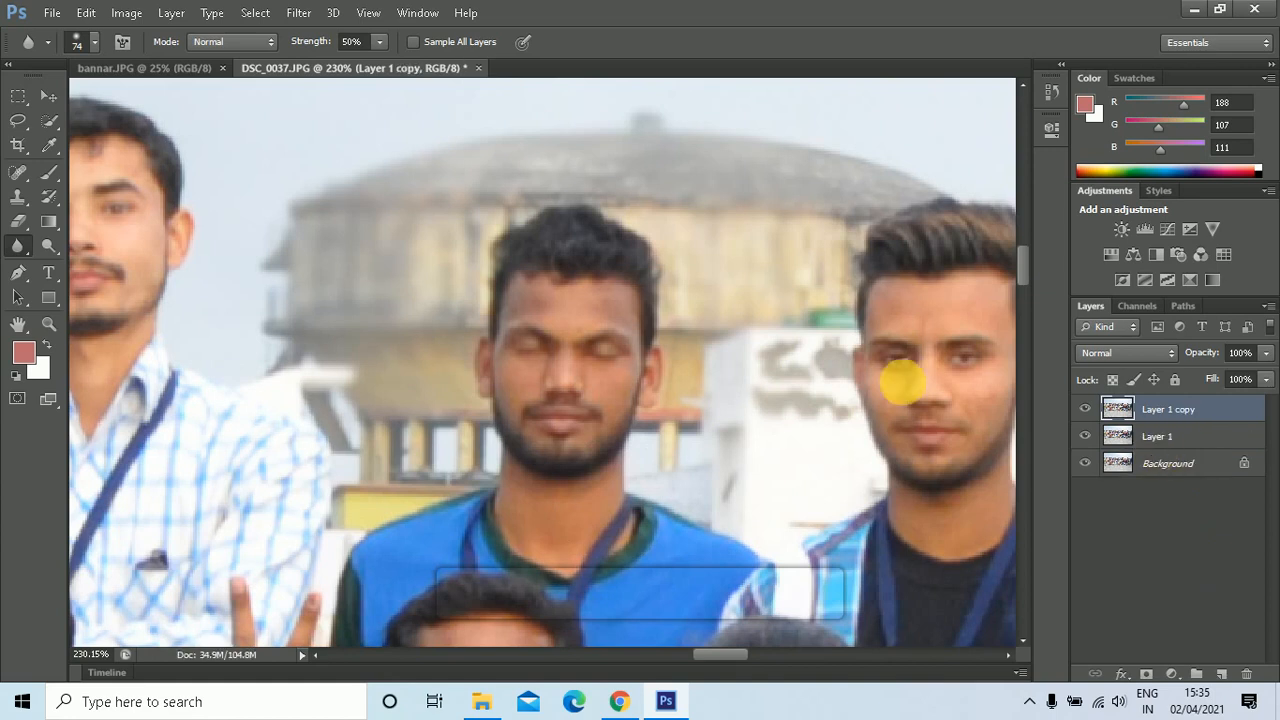
{"action": "left_click", "coordinate": [1087, 410]}
{"action": "left_click", "coordinate": [1088, 410]}
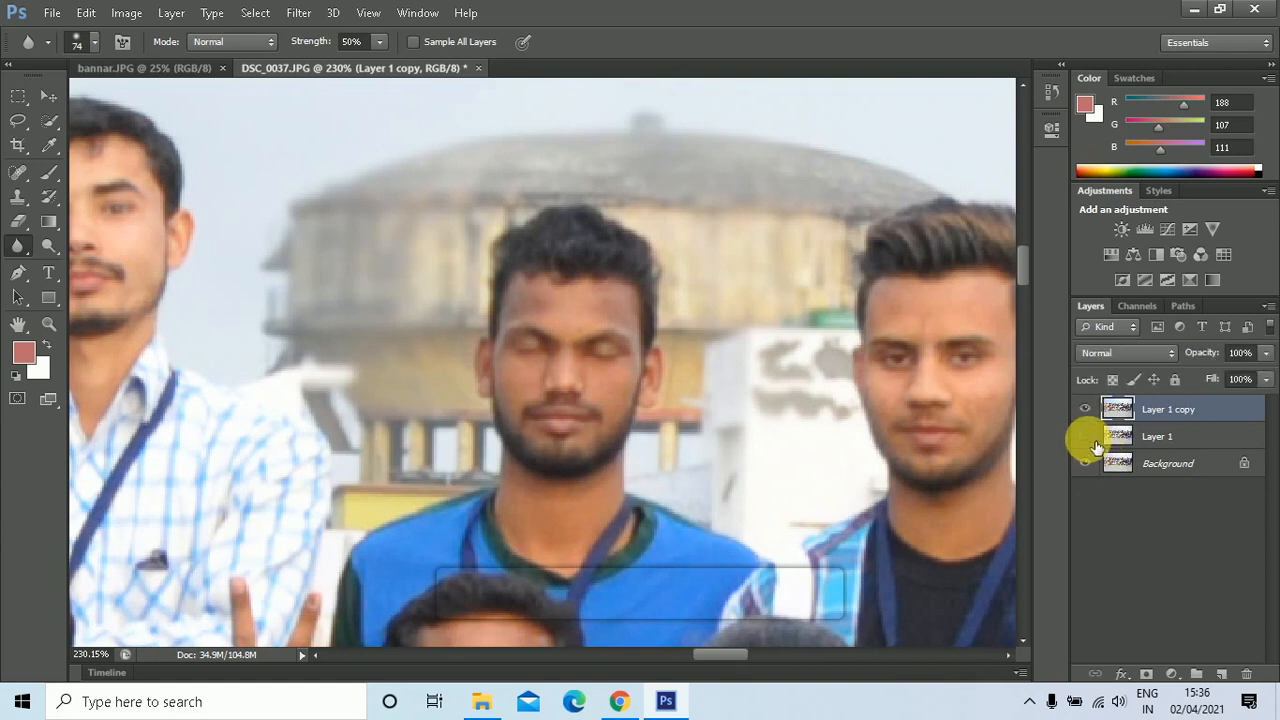
{"action": "left_click", "coordinate": [1087, 412]}
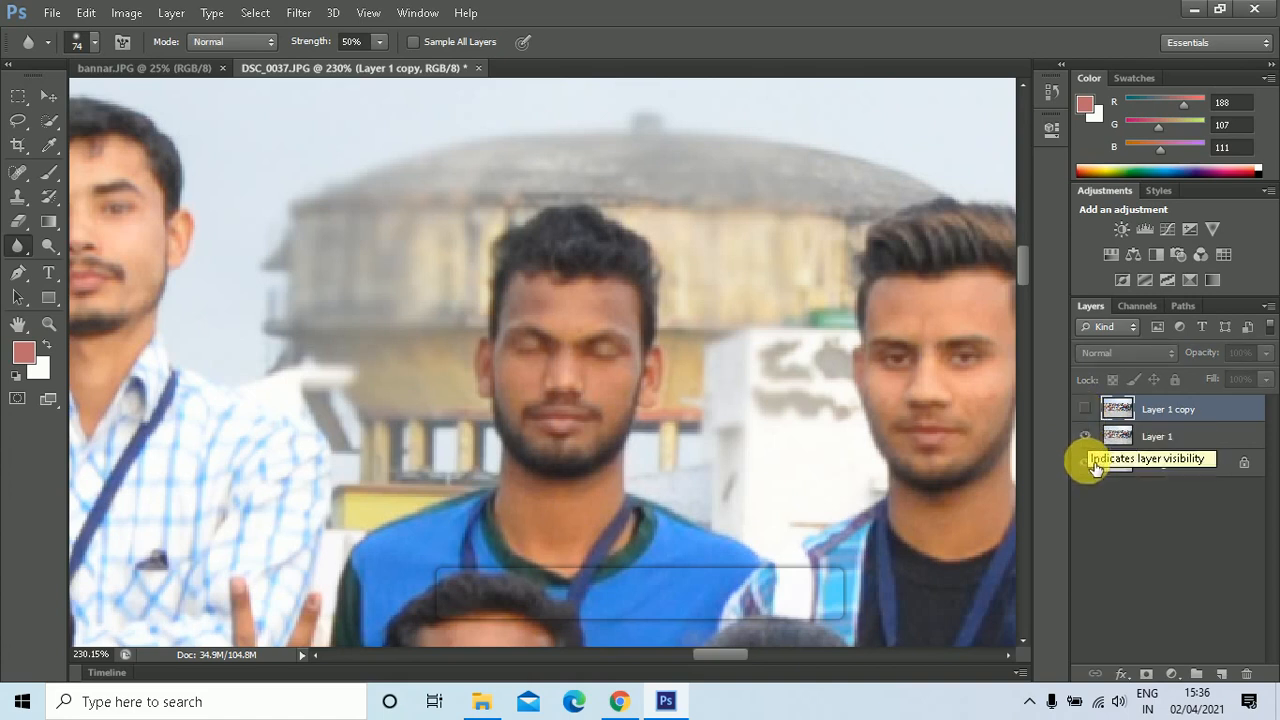
{"action": "left_click", "coordinate": [1088, 437]}
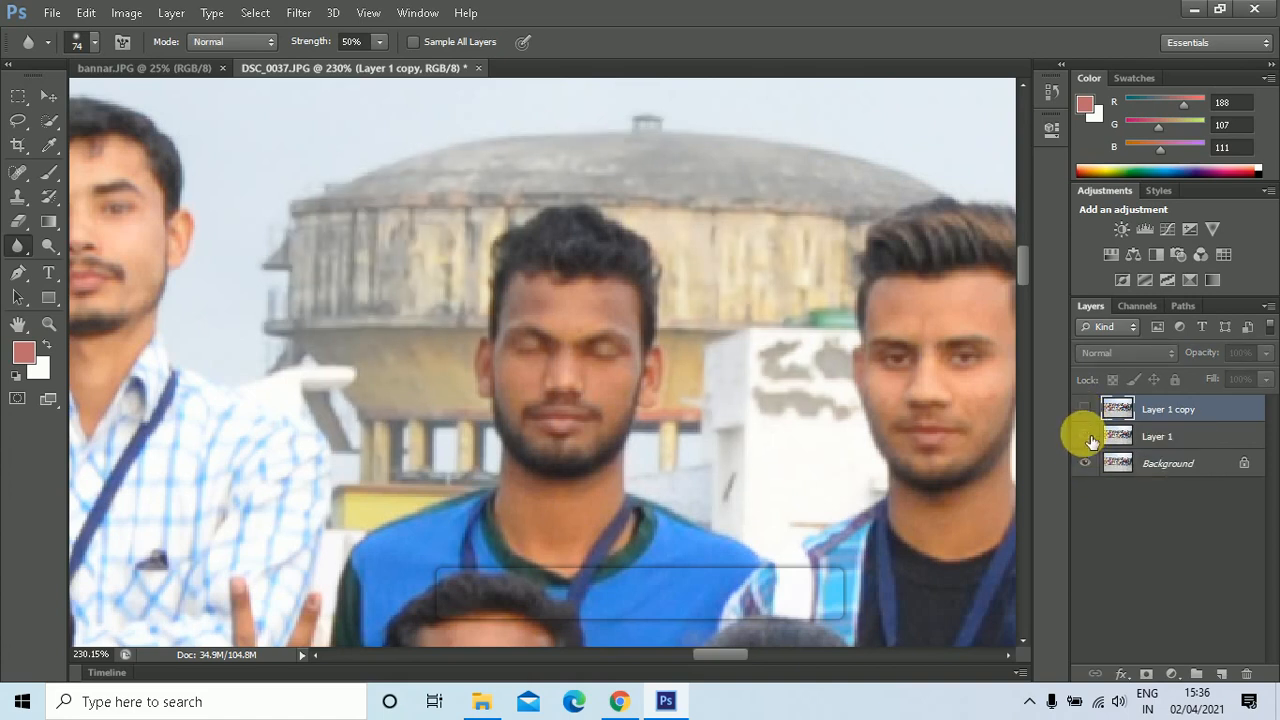
- Delete the Layer 1 copy and Layer 1, keeping only the Background layer
{"action": "right_click", "coordinate": [1170, 410]}
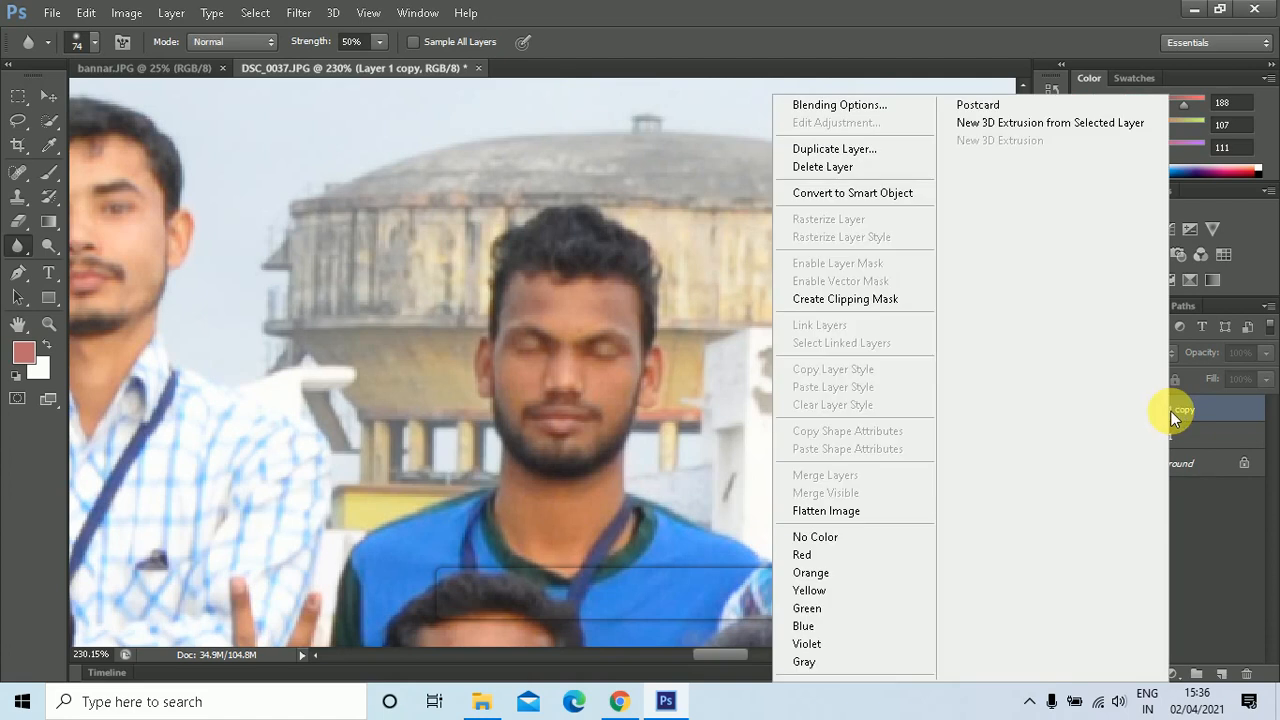
{"action": "left_click", "coordinate": [820, 167]}
{"action": "left_click", "coordinate": [598, 270]}
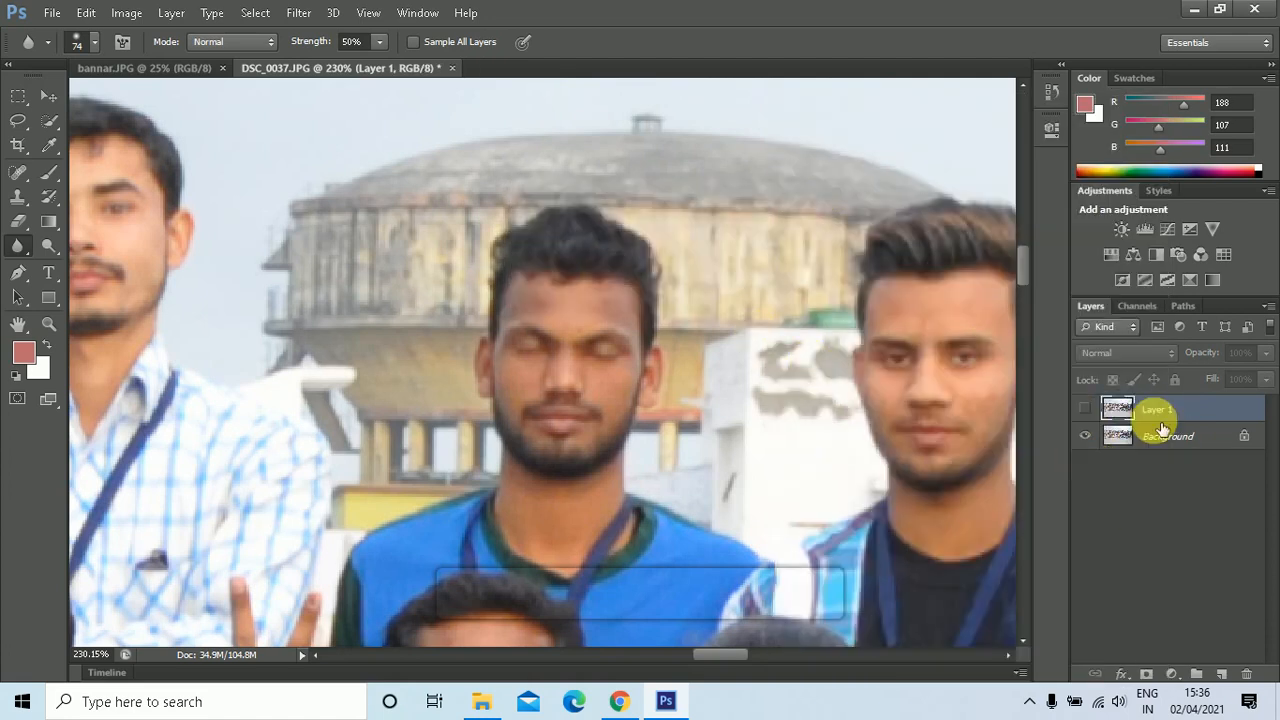
{"action": "right_click", "coordinate": [1155, 410]}
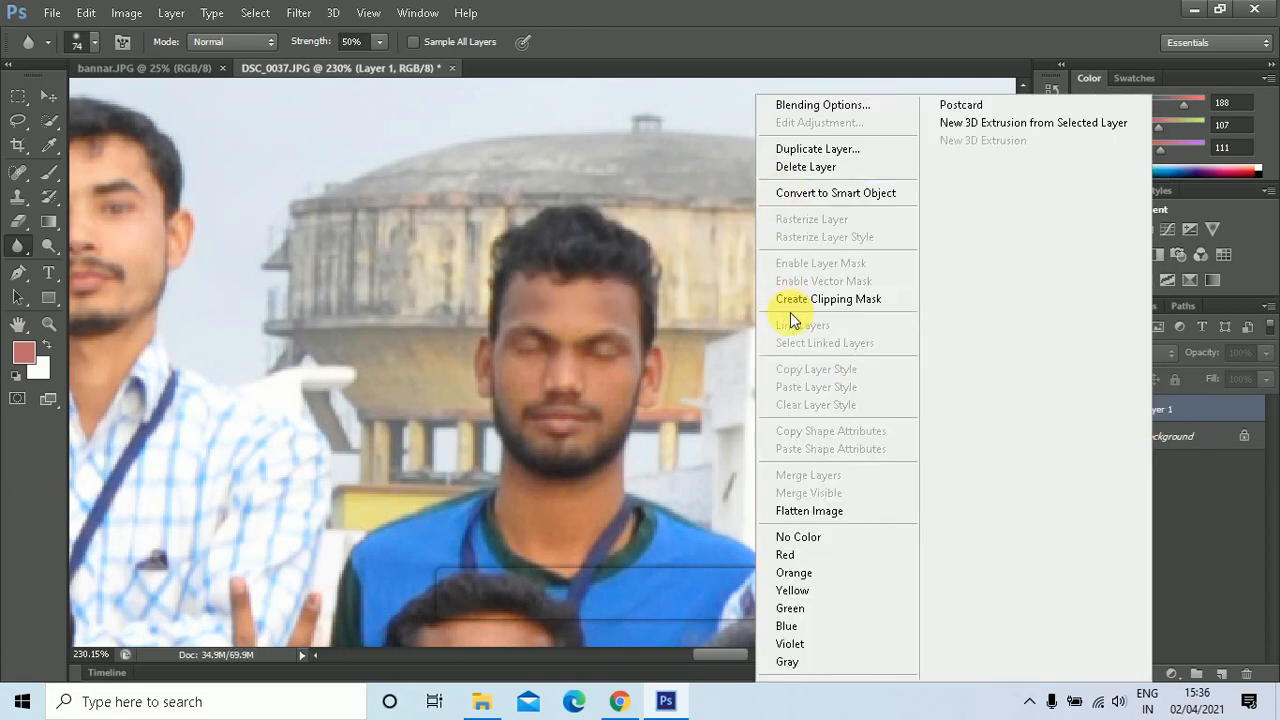
{"action": "left_click", "coordinate": [807, 168]}
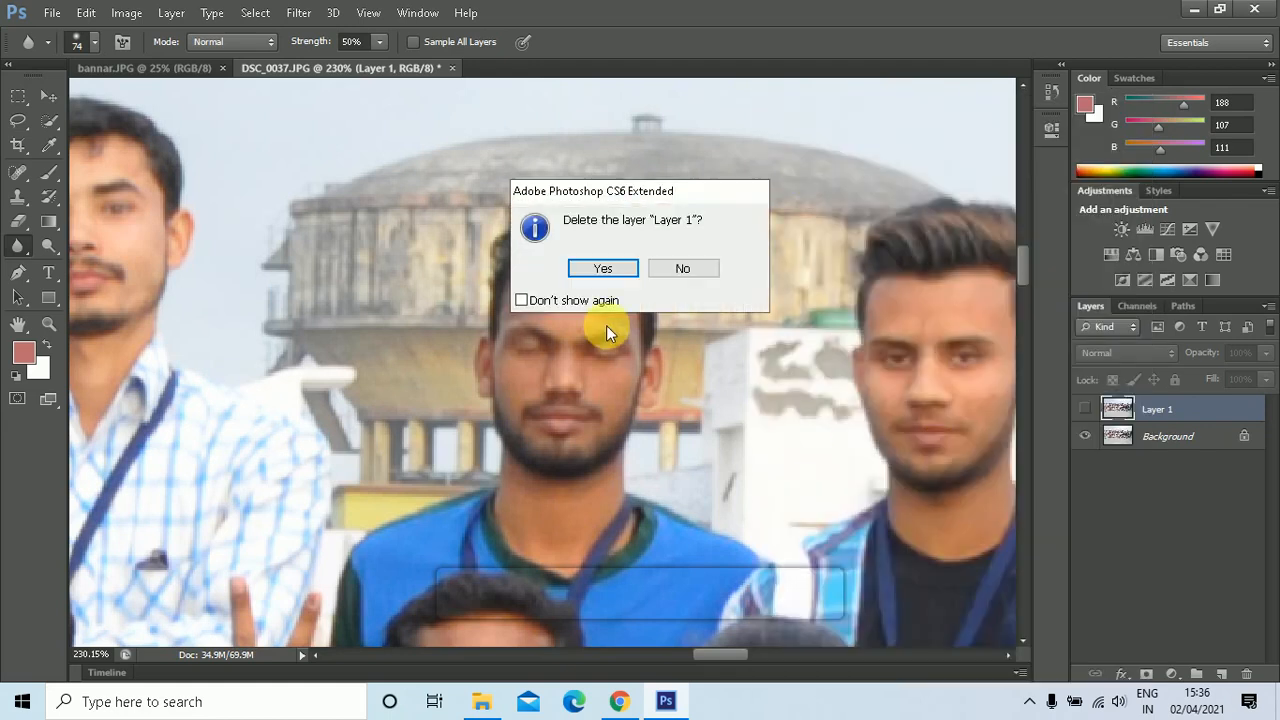
{"action": "left_click", "coordinate": [587, 272]}
- Duplicate the Background layer and sharpen the forehead of the man with closed eyes using the Sharpen Tool
{"action": "key", "text": "ctrl+j"}
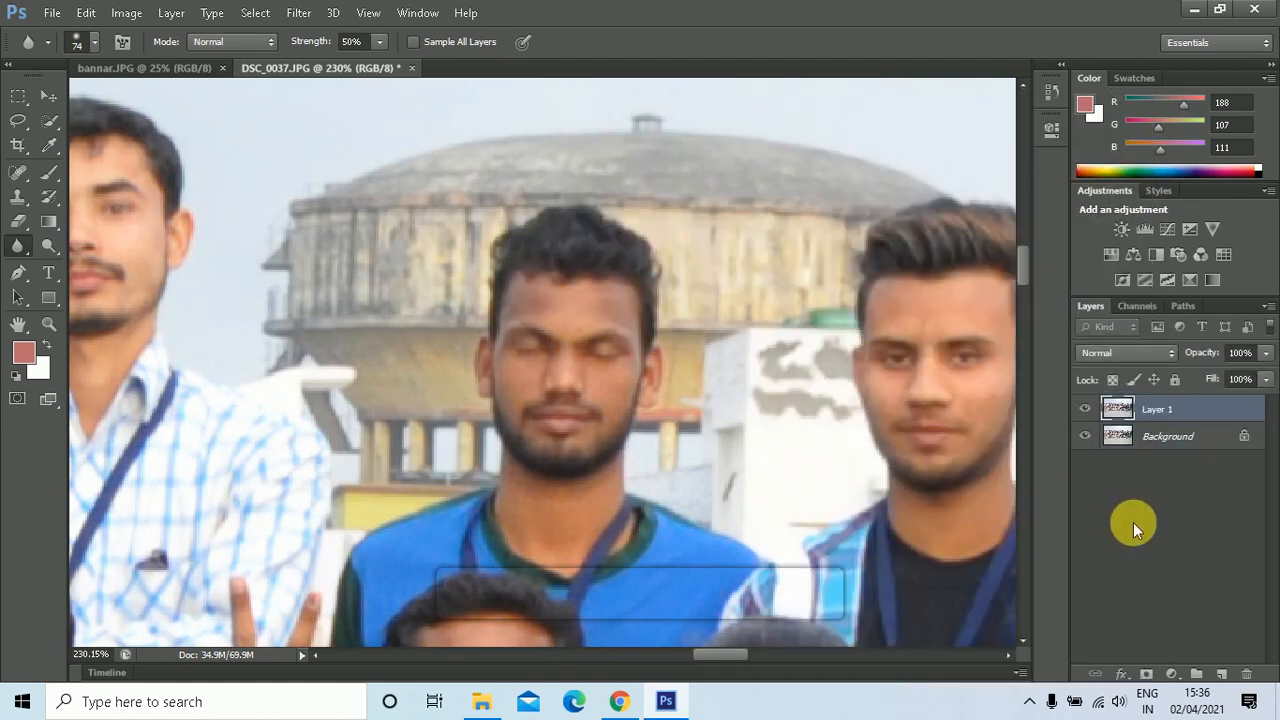
{"action": "right_click", "coordinate": [18, 244]}
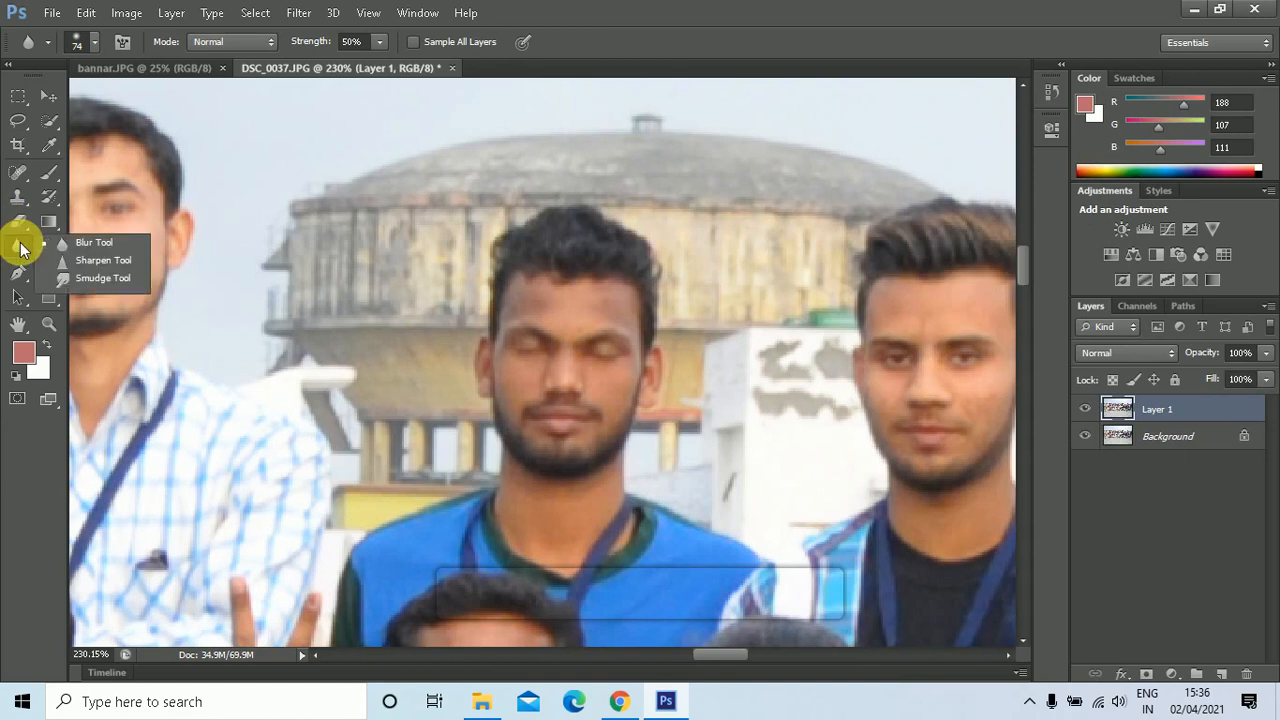
{"action": "left_click", "coordinate": [96, 263]}
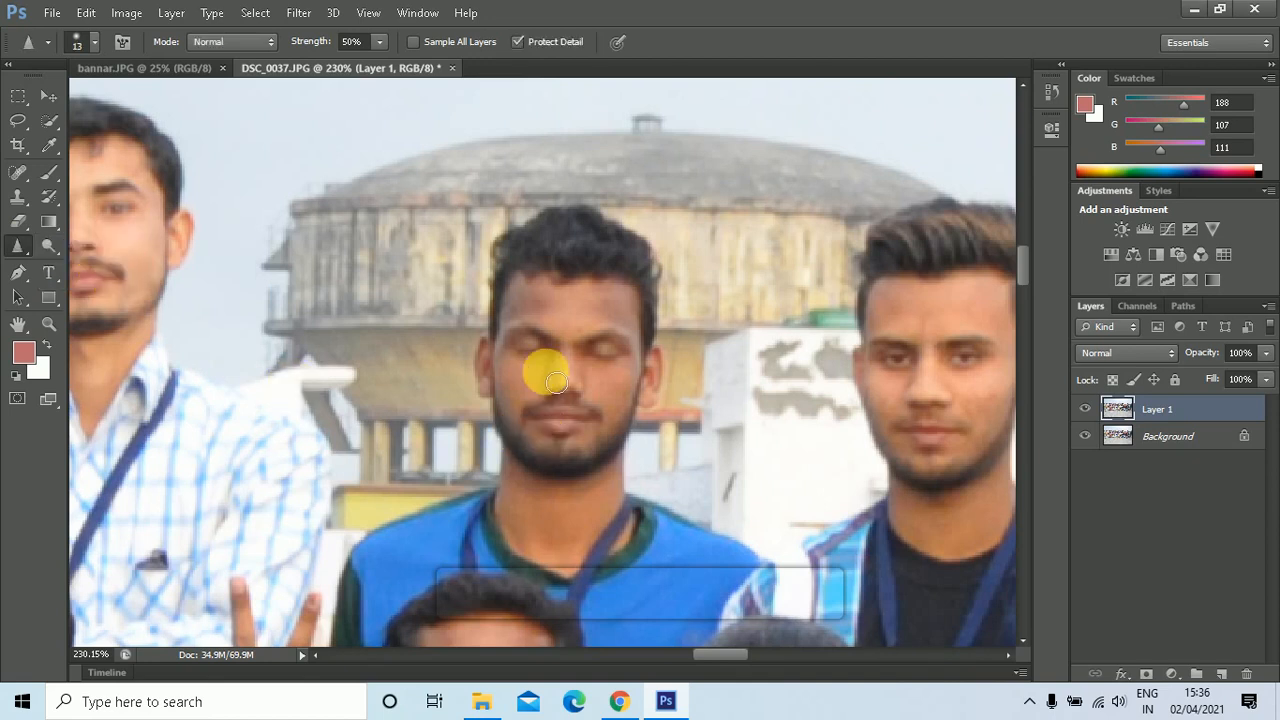
{"action": "scroll", "coordinate": [595, 374], "scroll_direction": "up", "scroll_amount": 2}
{"action": "scroll", "coordinate": [577, 363], "scroll_direction": "up", "scroll_amount": 3}
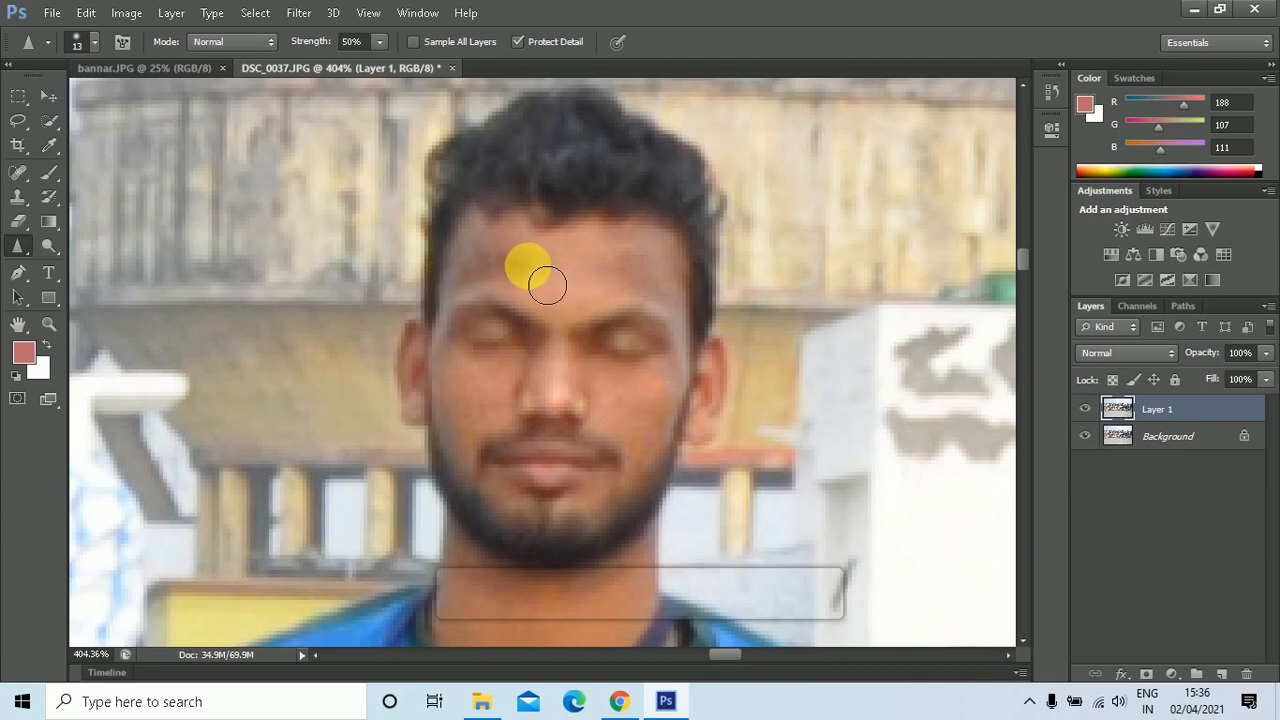
{"action": "mouse_move", "coordinate": [548, 268]}
{"action": "left_mouse_down"}
{"action": "mouse_move", "coordinate": [654, 289]}
{"action": "mouse_move", "coordinate": [672, 314]}
{"action": "left_mouse_up"}
{"action": "mouse_move", "coordinate": [611, 319]}
{"action": "left_mouse_down"}
{"action": "mouse_move", "coordinate": [546, 314]}
{"action": "mouse_move", "coordinate": [547, 298]}
{"action": "mouse_move", "coordinate": [610, 354]}
{"action": "mouse_move", "coordinate": [539, 294]}
{"action": "mouse_move", "coordinate": [577, 330]}
{"action": "mouse_move", "coordinate": [656, 295]}
{"action": "mouse_move", "coordinate": [599, 315]}
{"action": "mouse_move", "coordinate": [613, 316]}
{"action": "mouse_move", "coordinate": [564, 391]}
{"action": "left_mouse_up"}
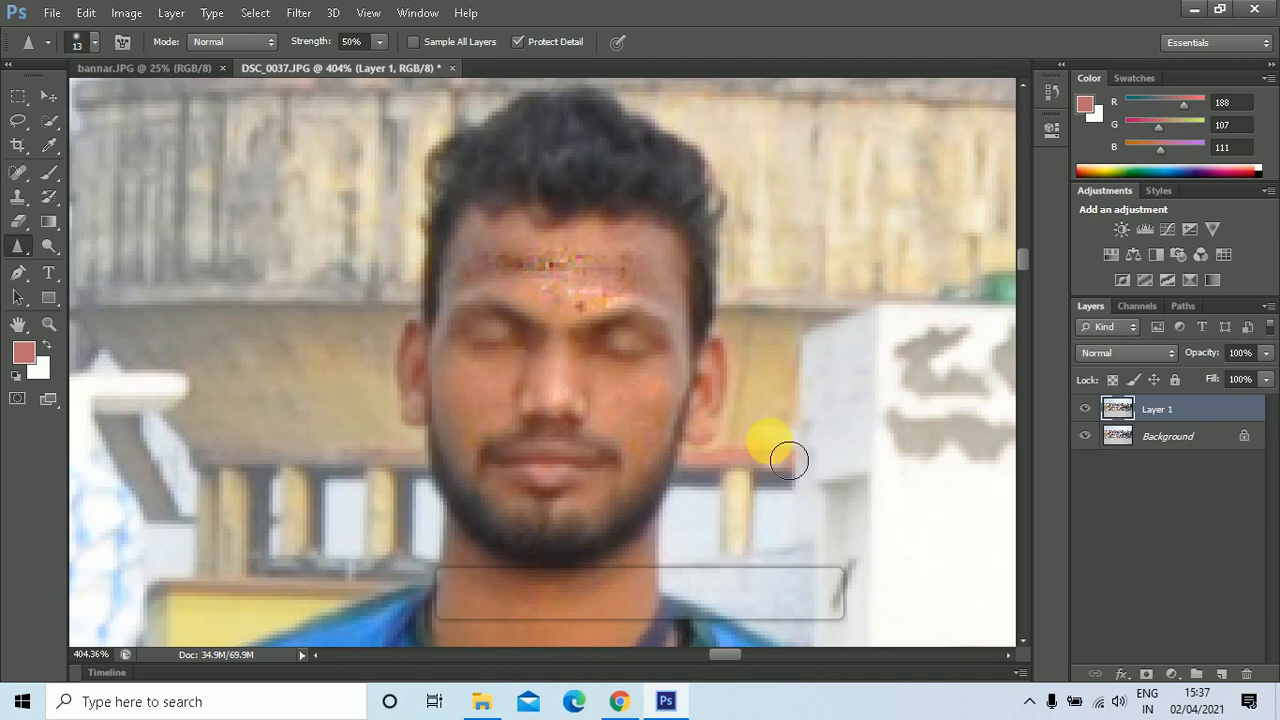
- Delete Layer 1 with the sharpened forehead, keeping only the Background layer
{"action": "left_click", "coordinate": [42, 98]}
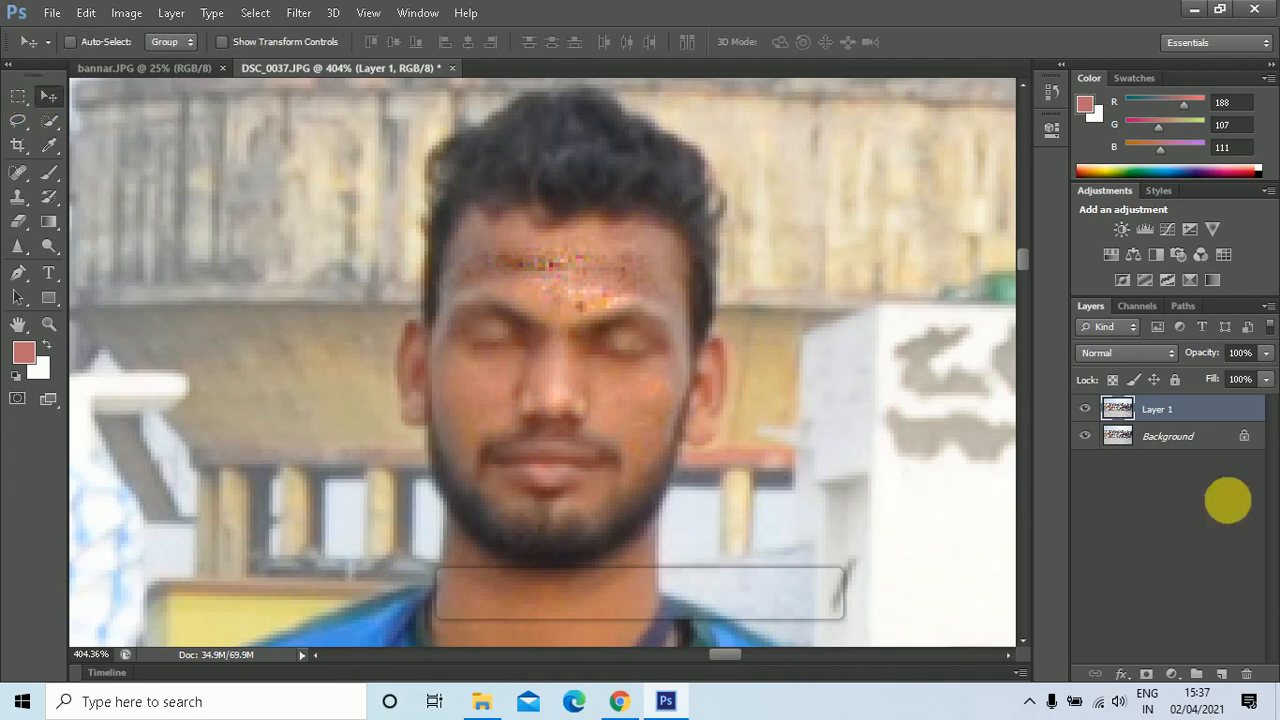
{"action": "left_click_drag", "start_coordinate": [1194, 409], "coordinate": [1254, 686]}
{"action": "right_click", "coordinate": [1177, 418]}
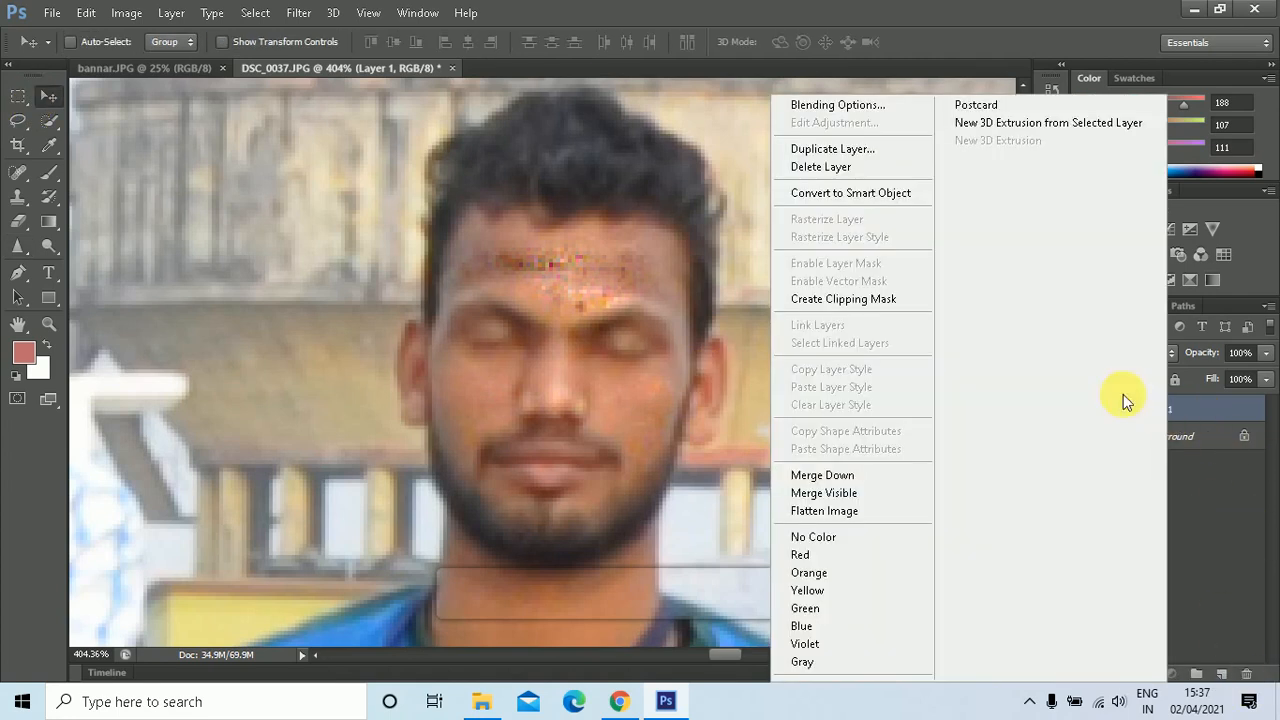
{"action": "left_click", "coordinate": [821, 167]}
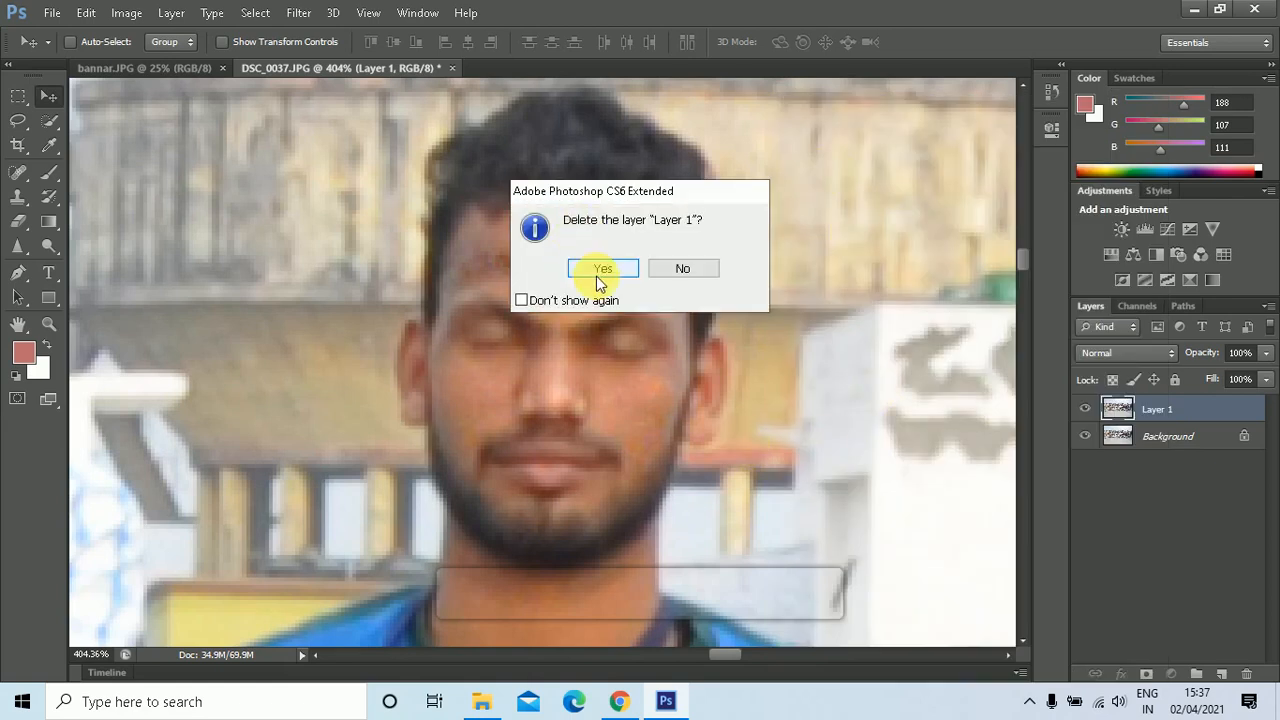
{"action": "left_click", "coordinate": [600, 275]}
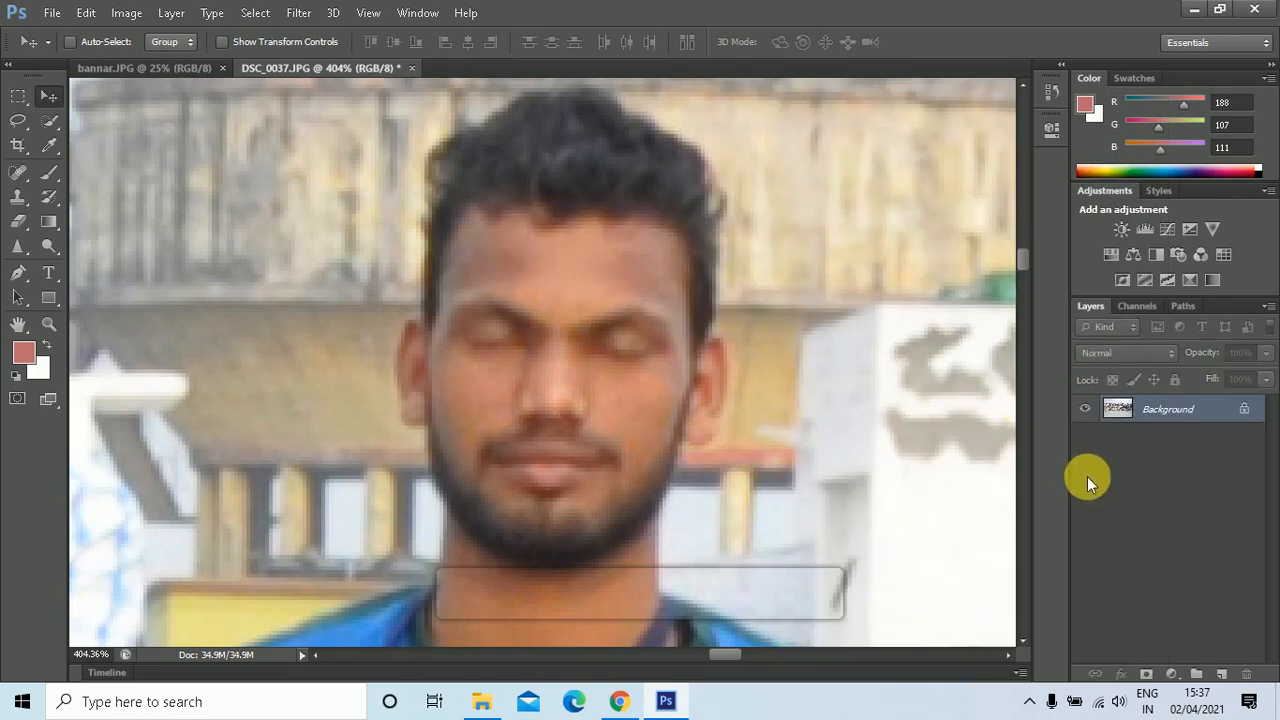
- Duplicate the Background layer again and sharpen the face of the seated man in the plain blue shirt with the Sharpen Tool
{"action": "key", "text": "ctrl+j"}
{"action": "scroll", "coordinate": [716, 372], "scroll_direction": "down", "scroll_amount": 2}
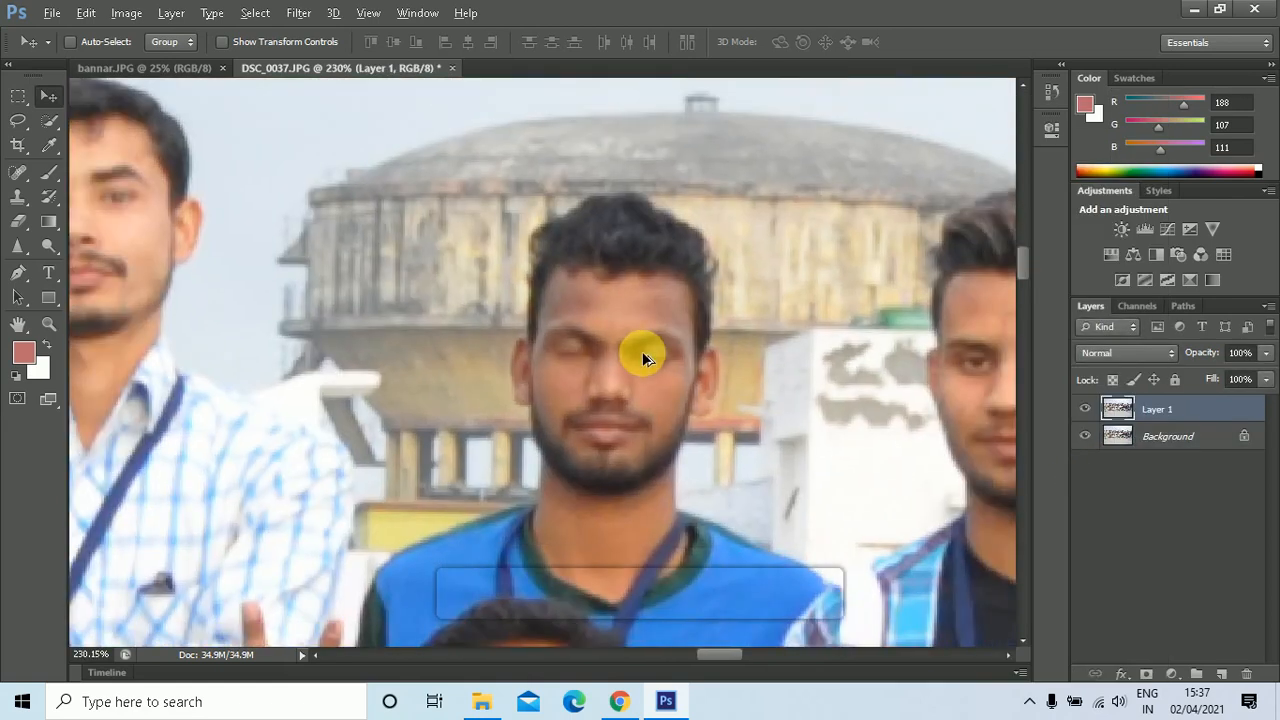
{"action": "scroll", "coordinate": [586, 506], "scroll_direction": "down", "scroll_amount": 8}
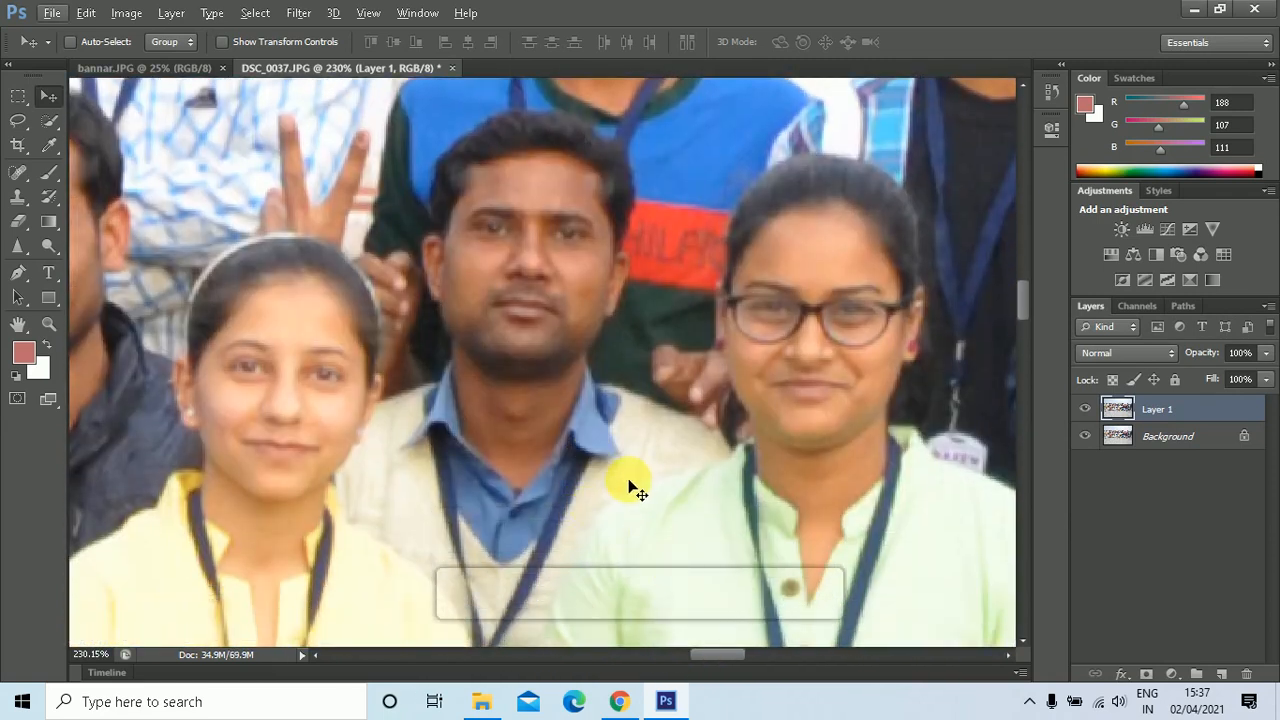
{"action": "scroll", "coordinate": [629, 487], "scroll_direction": "down", "scroll_amount": 3}
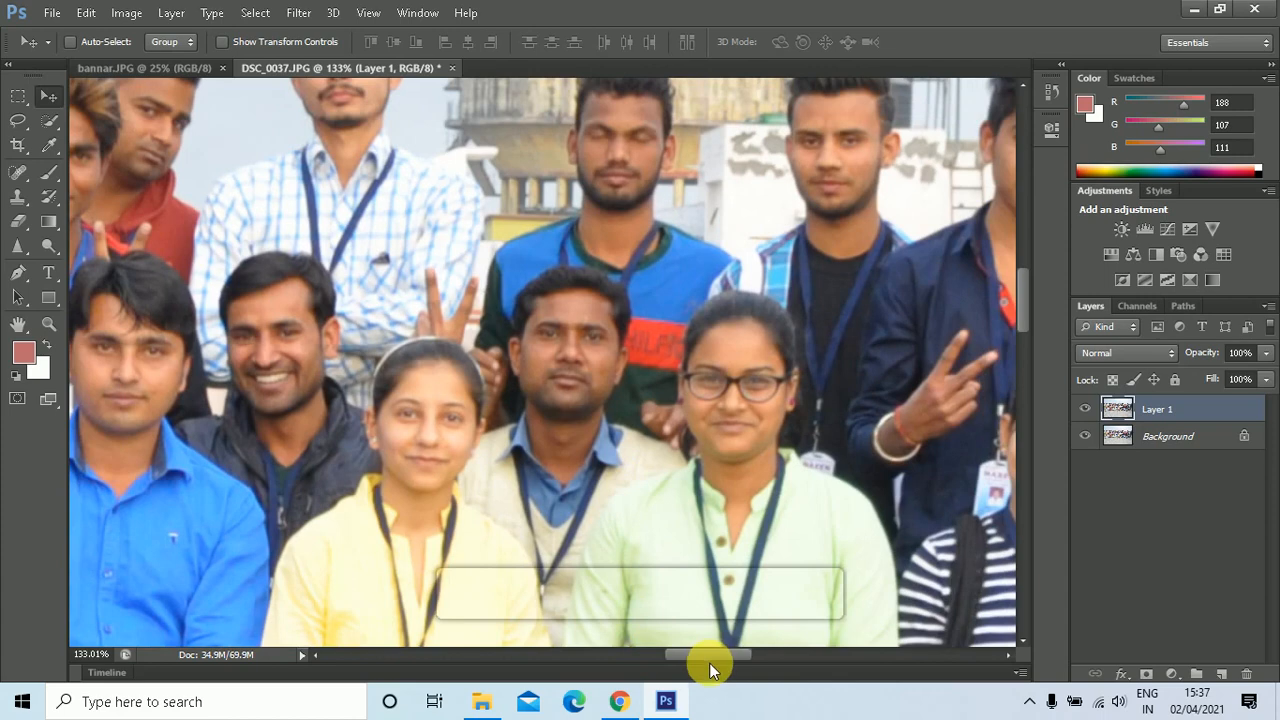
{"action": "left_click_drag", "start_coordinate": [709, 660], "coordinate": [665, 649]}
{"action": "scroll", "coordinate": [629, 534], "scroll_direction": "up", "scroll_amount": 5}
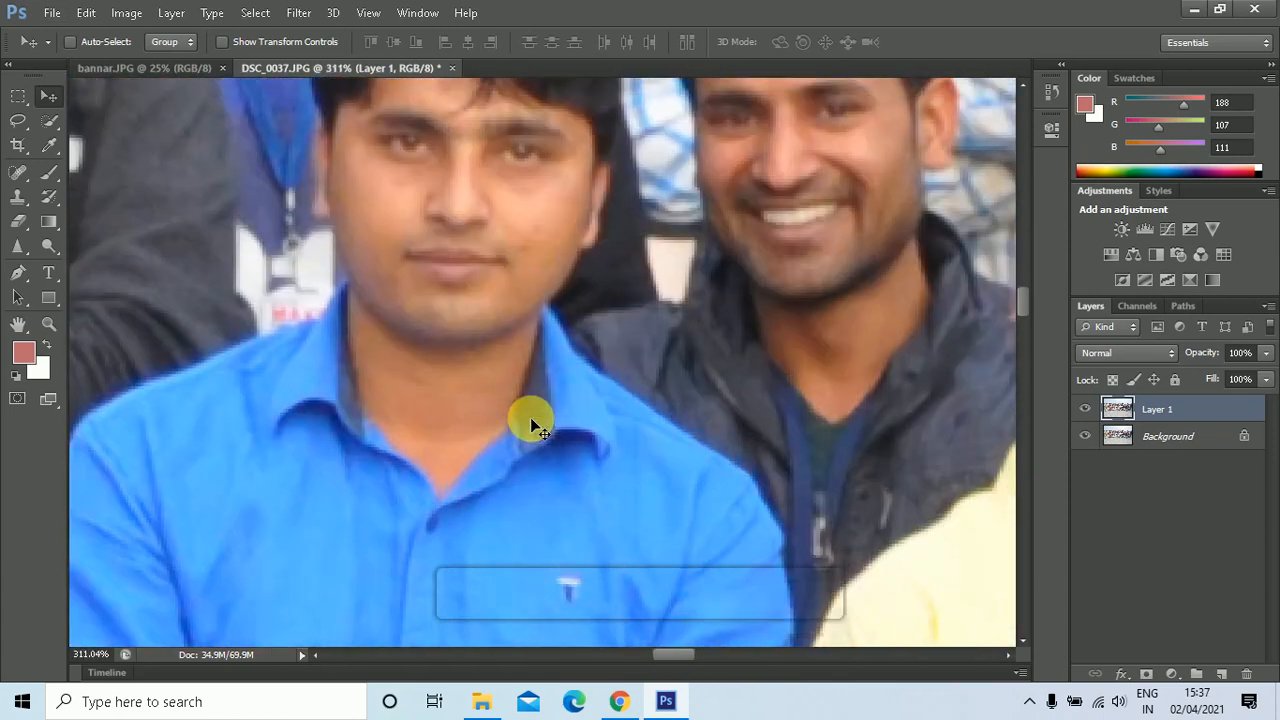
{"action": "scroll", "coordinate": [531, 420], "scroll_direction": "up", "scroll_amount": 2}
{"action": "scroll", "coordinate": [531, 420], "scroll_direction": "up", "scroll_amount": 4}
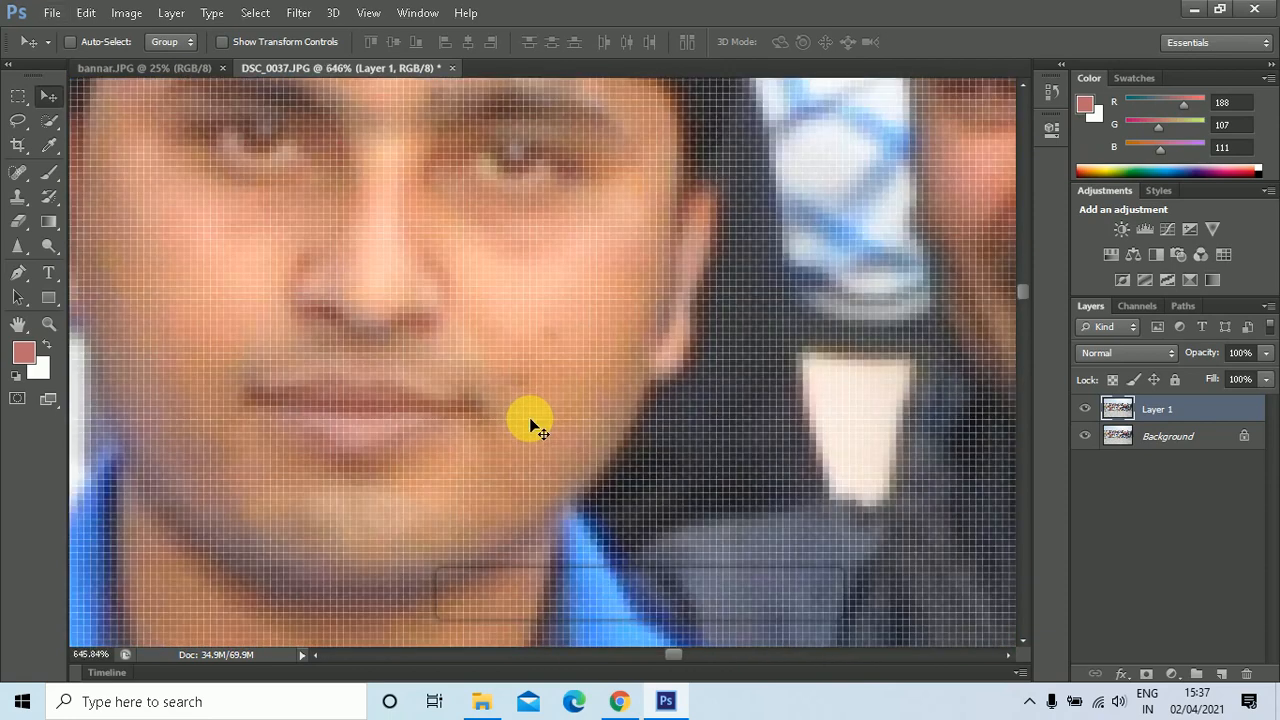
{"action": "scroll", "coordinate": [533, 425], "scroll_direction": "down", "scroll_amount": 2}
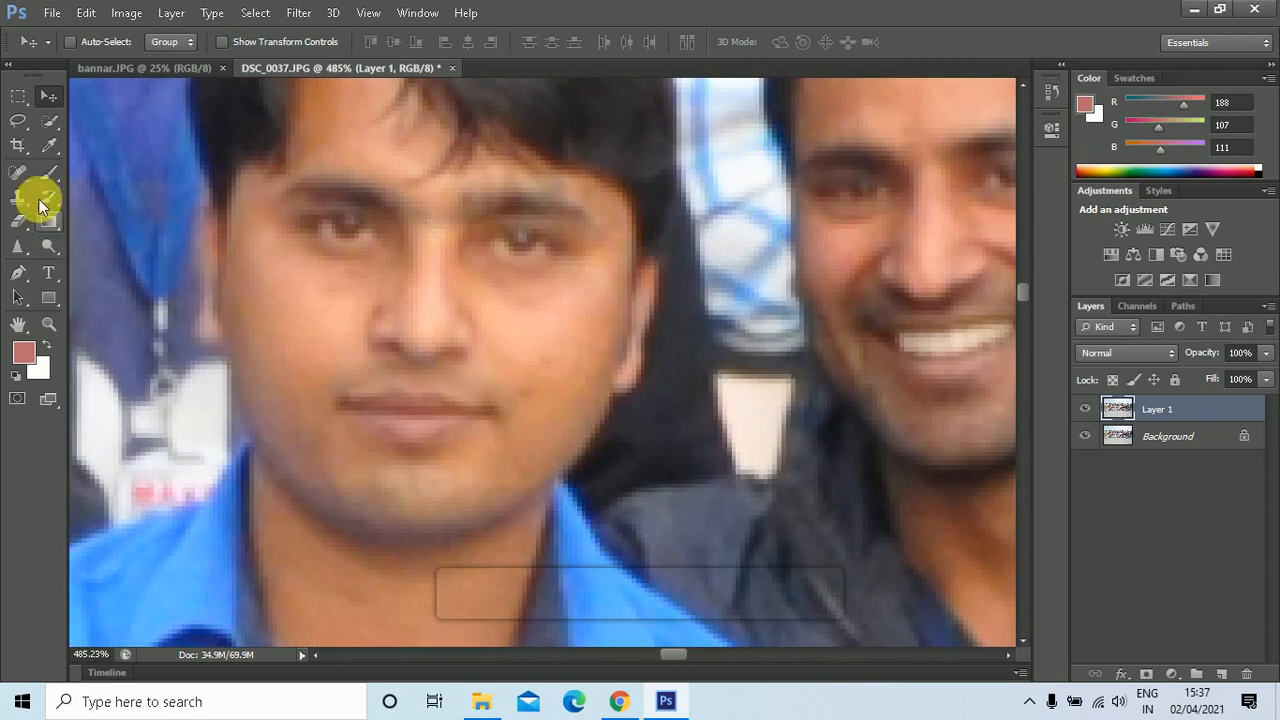
{"action": "left_click_drag", "start_coordinate": [22, 250], "coordinate": [94, 271]}
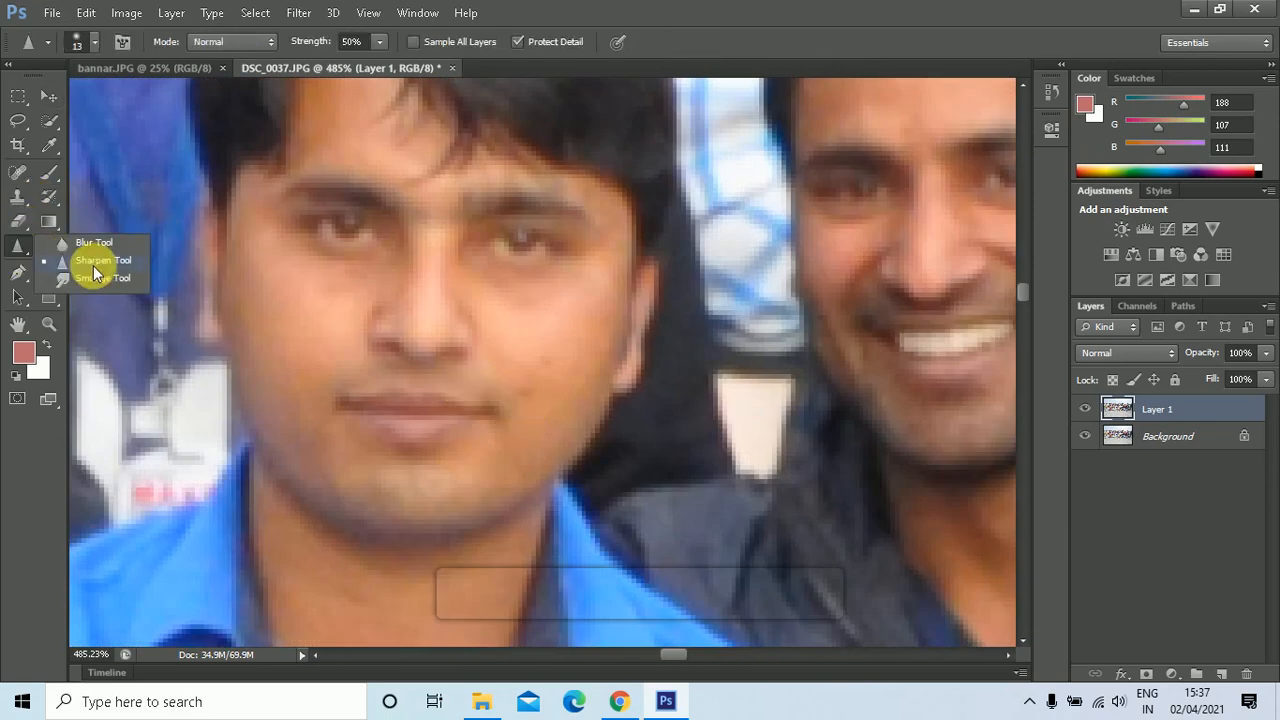
{"action": "left_click", "coordinate": [96, 268]}
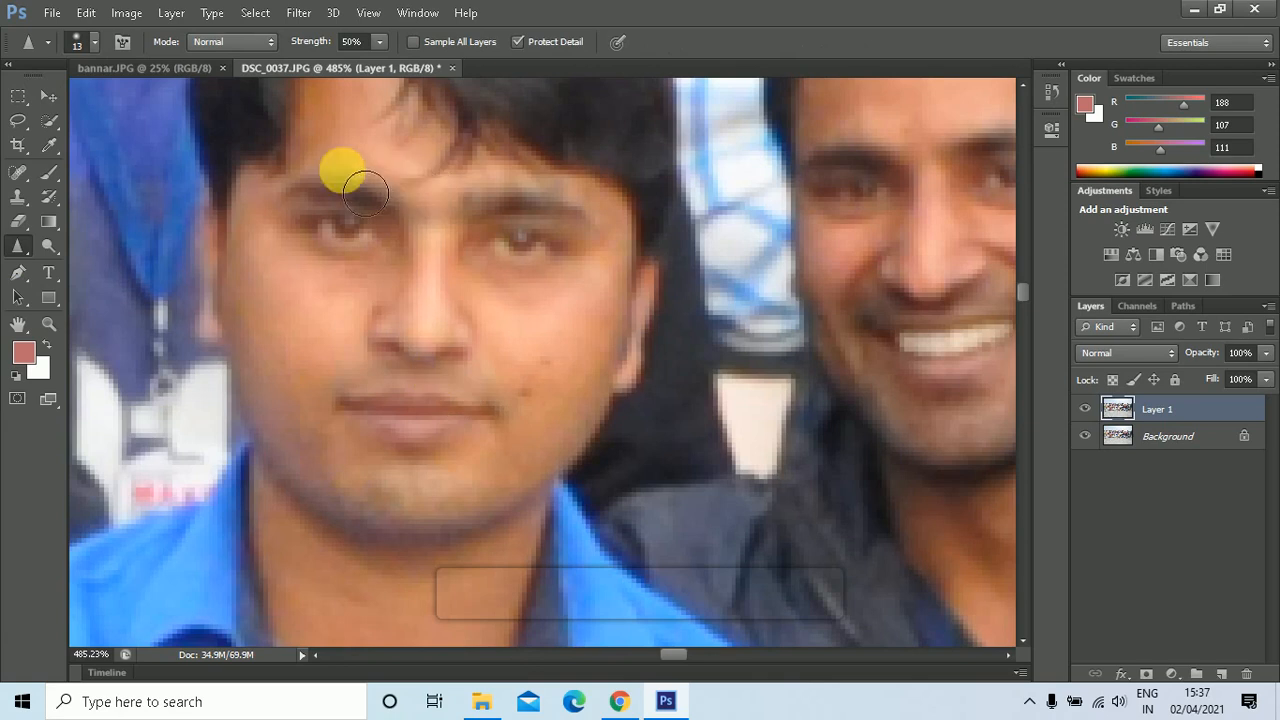
{"action": "left_click_drag", "start_coordinate": [330, 68], "coordinate": [290, 69]}
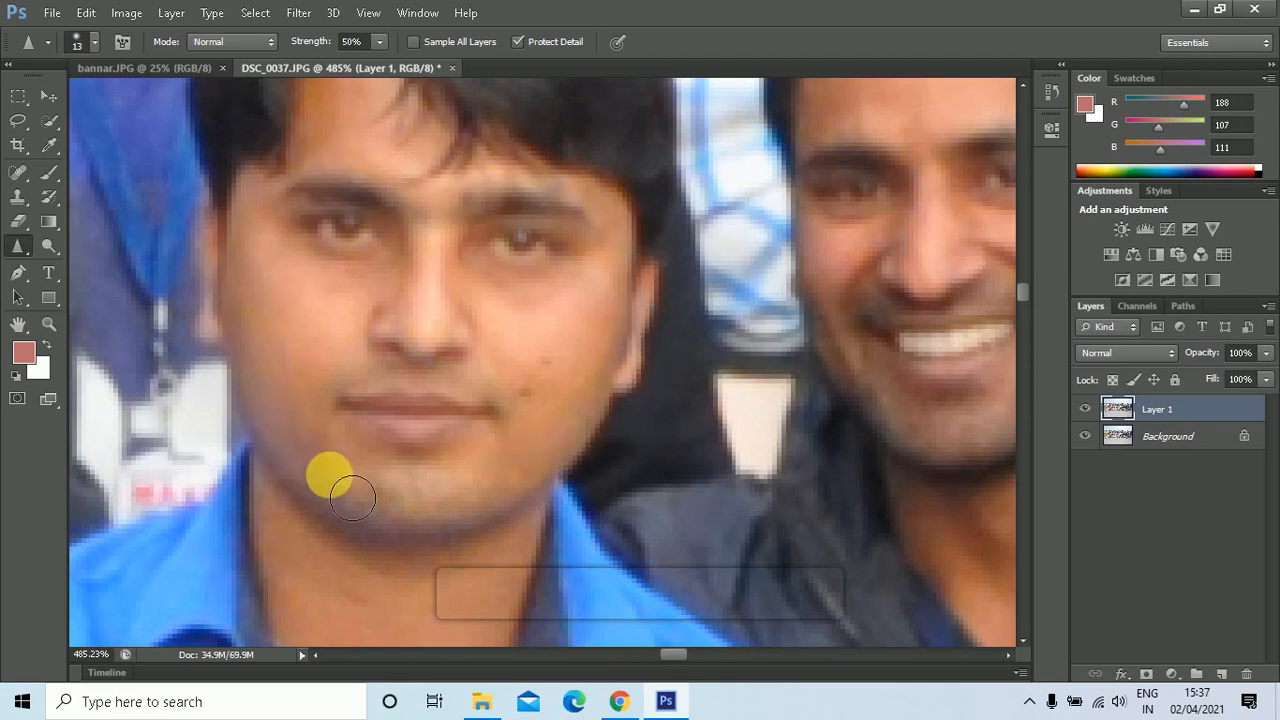
- Compare the sharpened face with the original by repeatedly hiding and showing Layer 1, leaving it hidden
{"action": "scroll", "coordinate": [490, 500], "scroll_direction": "down", "scroll_amount": 2}
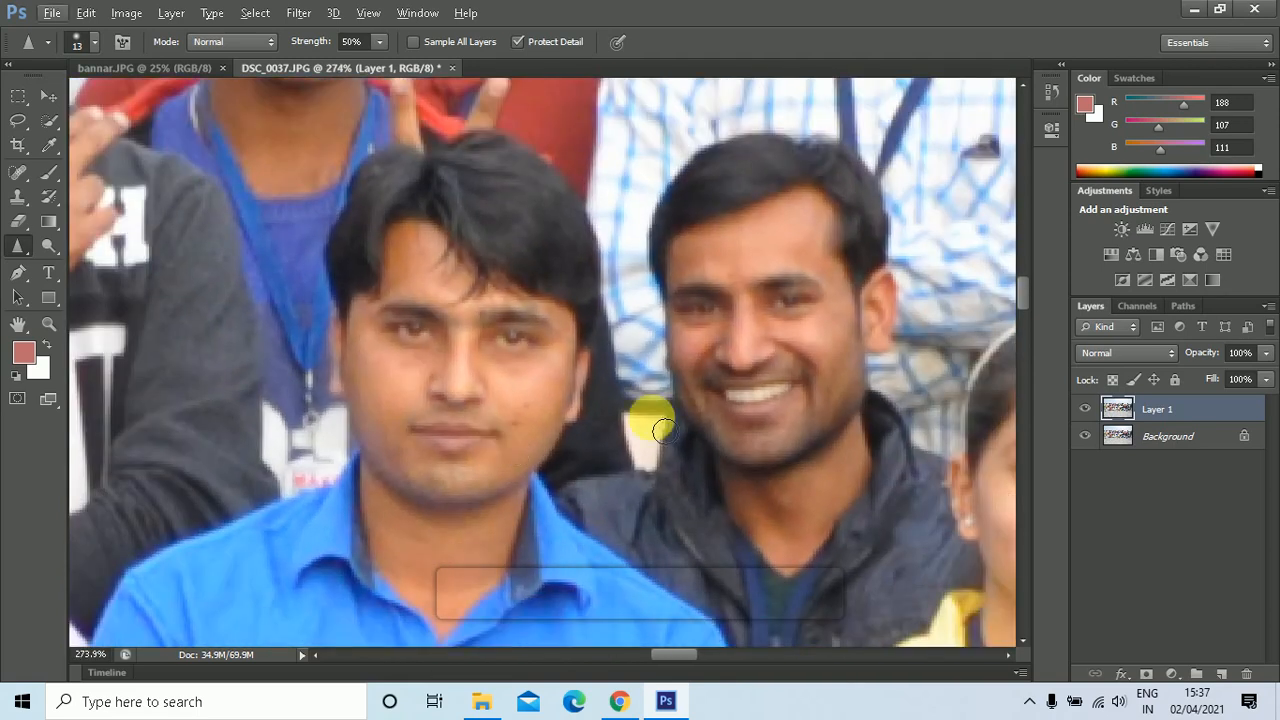
{"action": "left_click", "coordinate": [1087, 411]}
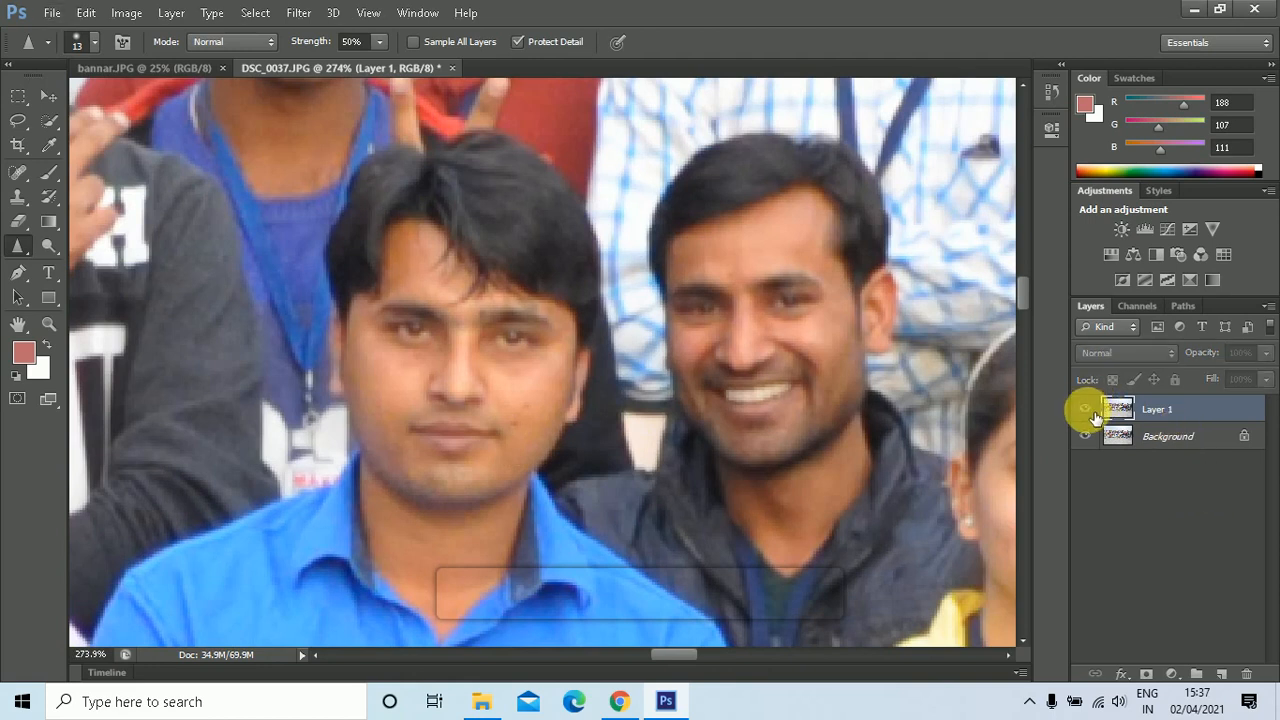
{"action": "left_click", "coordinate": [1087, 411]}
{"action": "left_click", "coordinate": [1089, 411]}
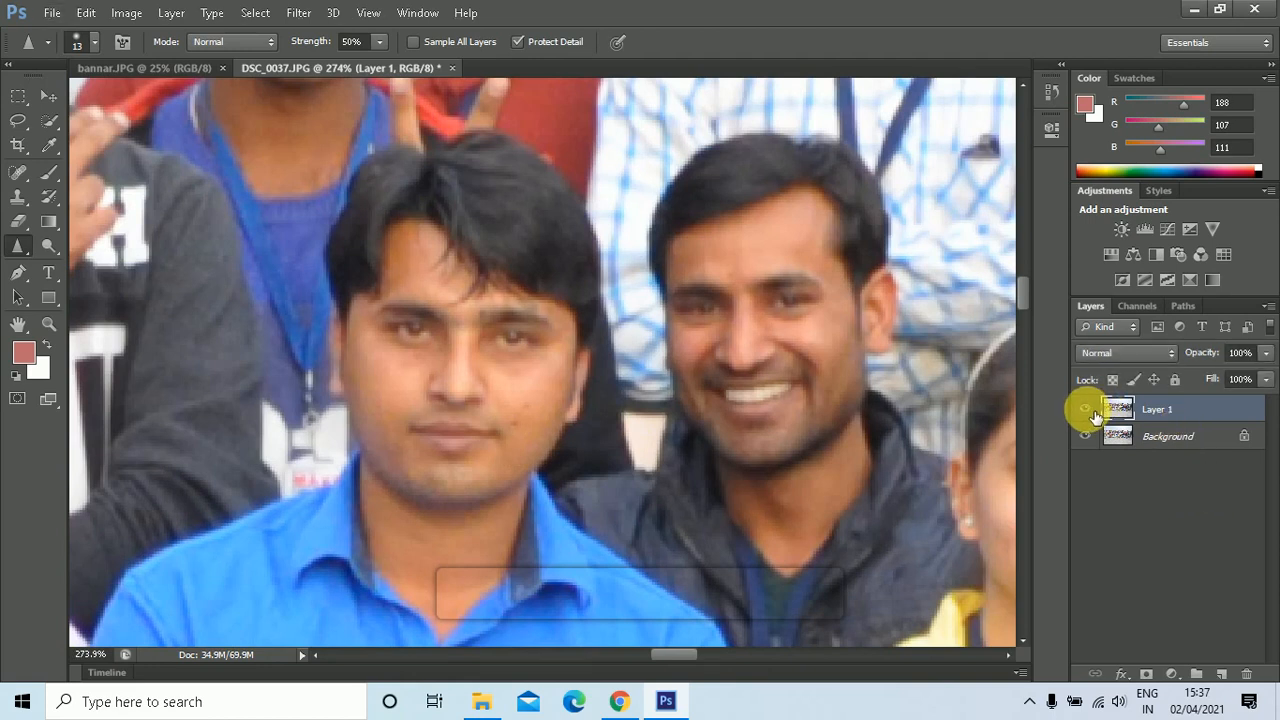
{"action": "scroll", "coordinate": [375, 362], "scroll_direction": "up", "scroll_amount": 1}
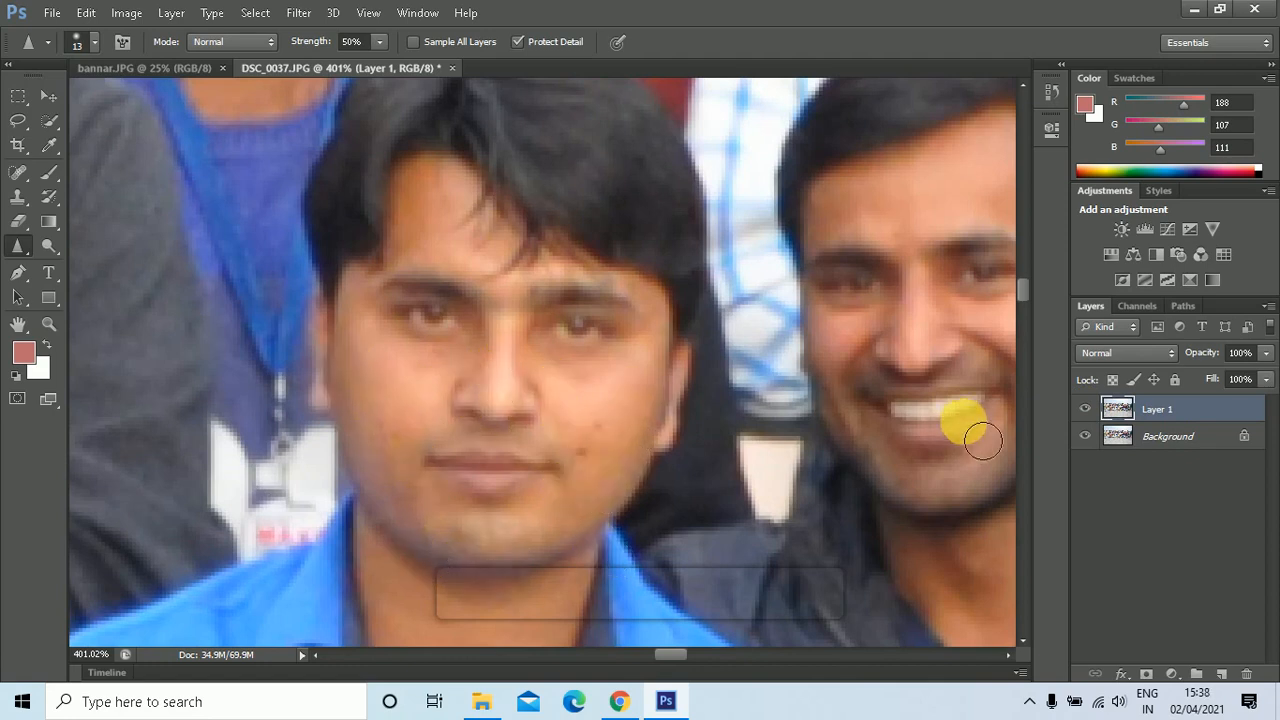
{"action": "left_click", "coordinate": [1094, 412]}
{"action": "left_click", "coordinate": [1094, 412]}
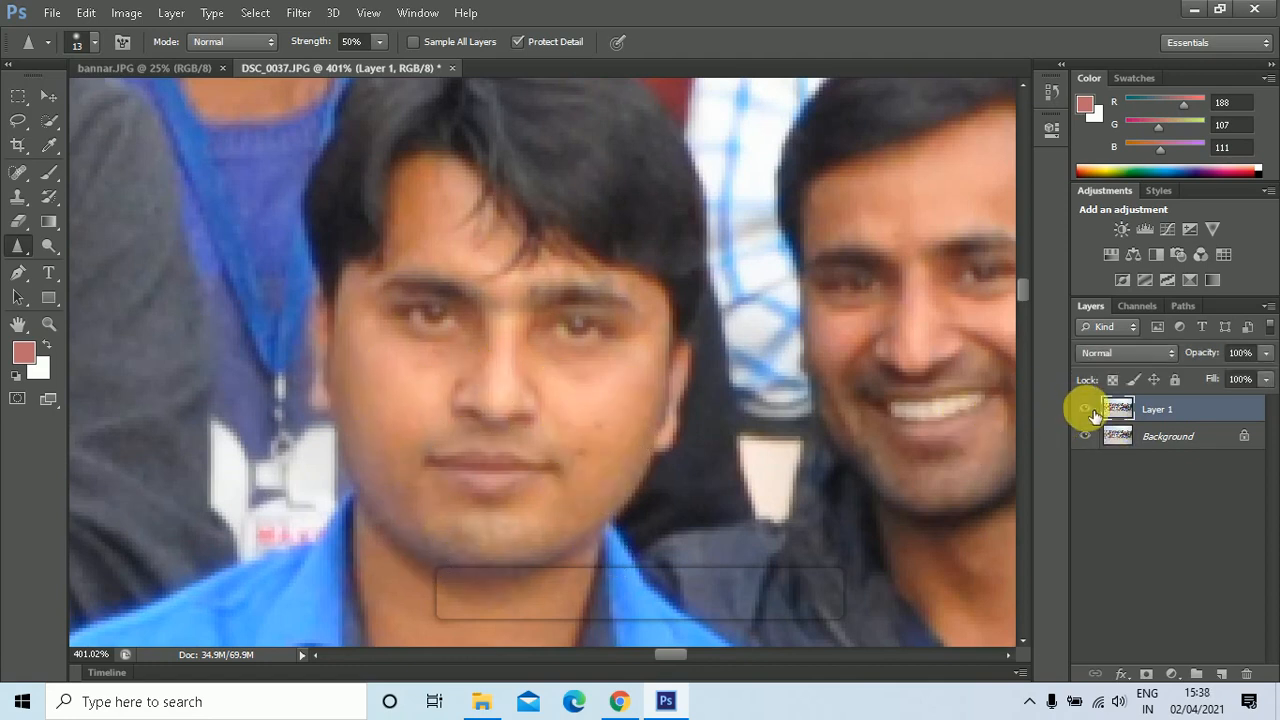
{"action": "left_click", "coordinate": [1086, 410]}
{"action": "left_click", "coordinate": [1092, 411]}
{"action": "left_click", "coordinate": [1094, 412]}
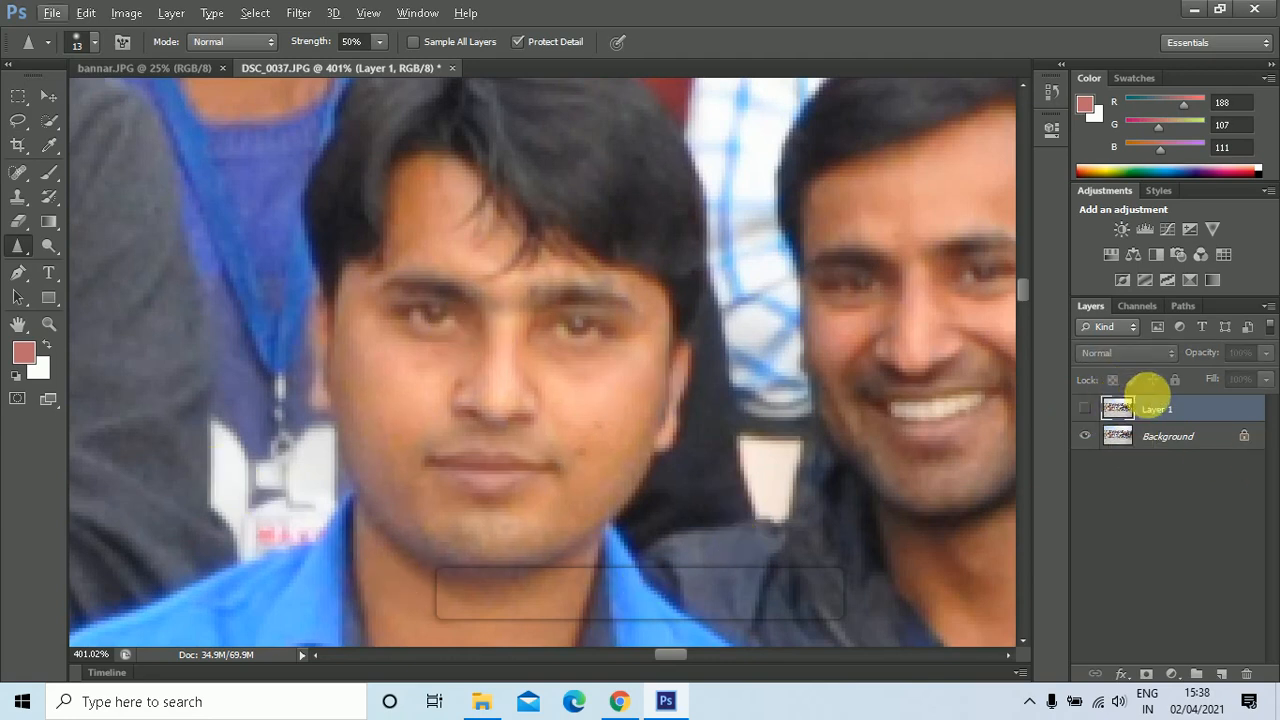
- Delete the hidden Layer 1 that holds the sharpened face
{"action": "right_click", "coordinate": [1158, 409]}
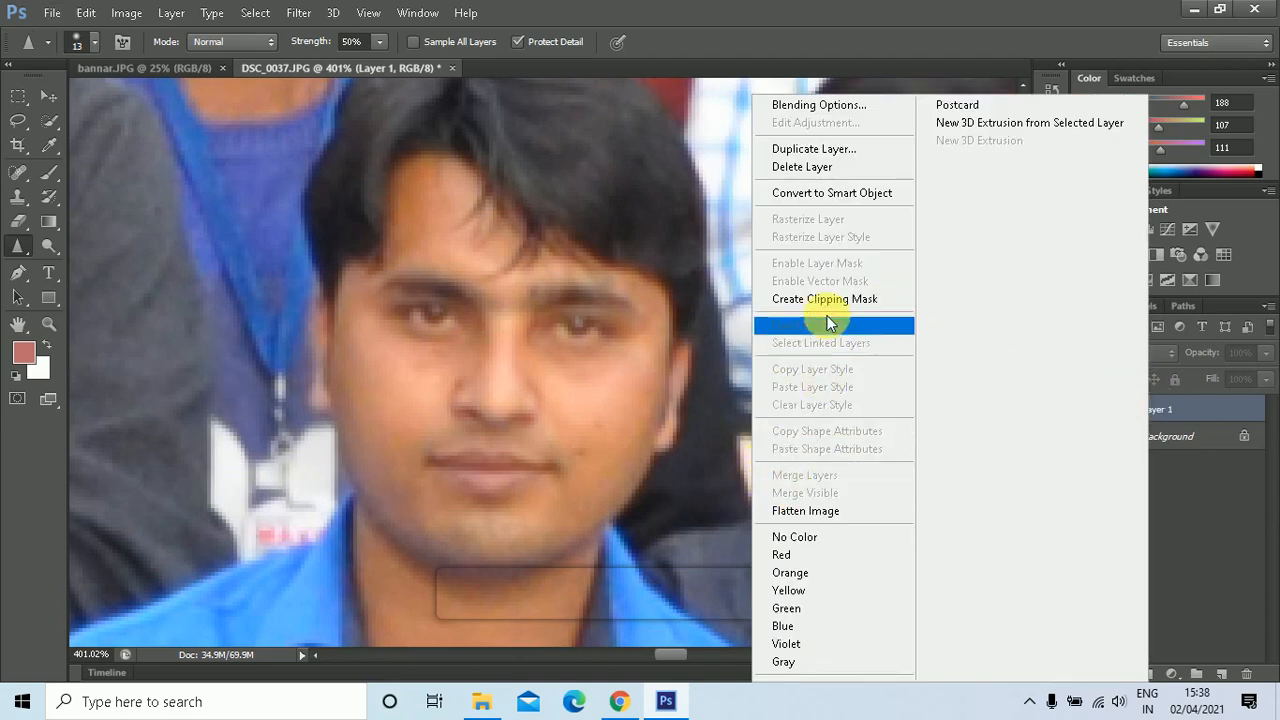
{"action": "left_click", "coordinate": [800, 167]}
{"action": "left_click", "coordinate": [628, 271]}
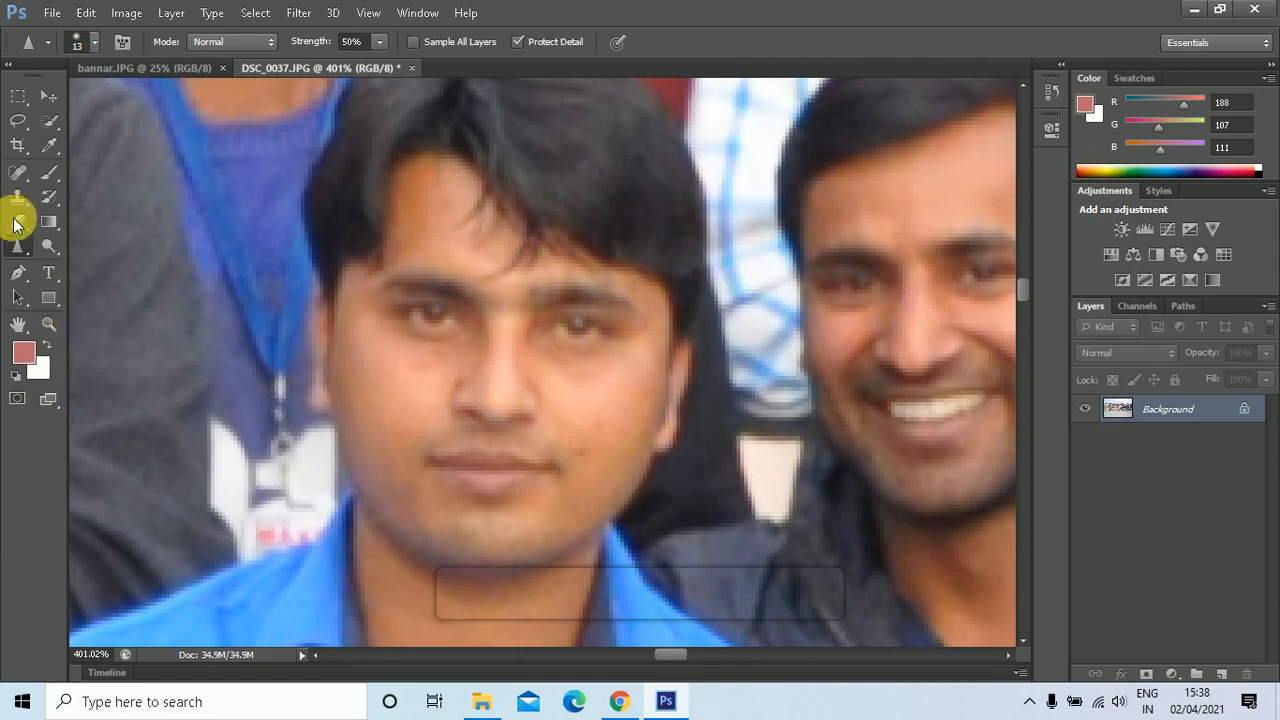
- Smudge away the loose hair strands on the blue-shirted man's forehead with the Smudge Tool on the Background layer
{"action": "right_click", "coordinate": [24, 261]}
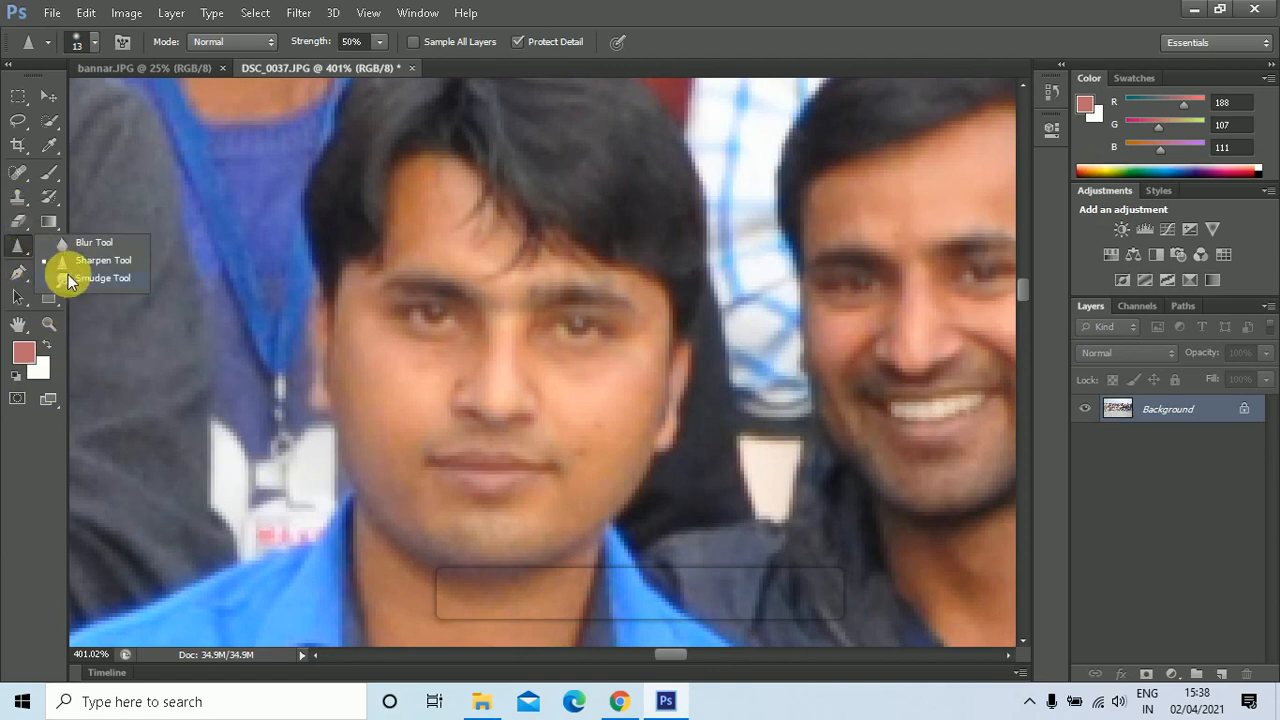
{"action": "left_click", "coordinate": [68, 277]}
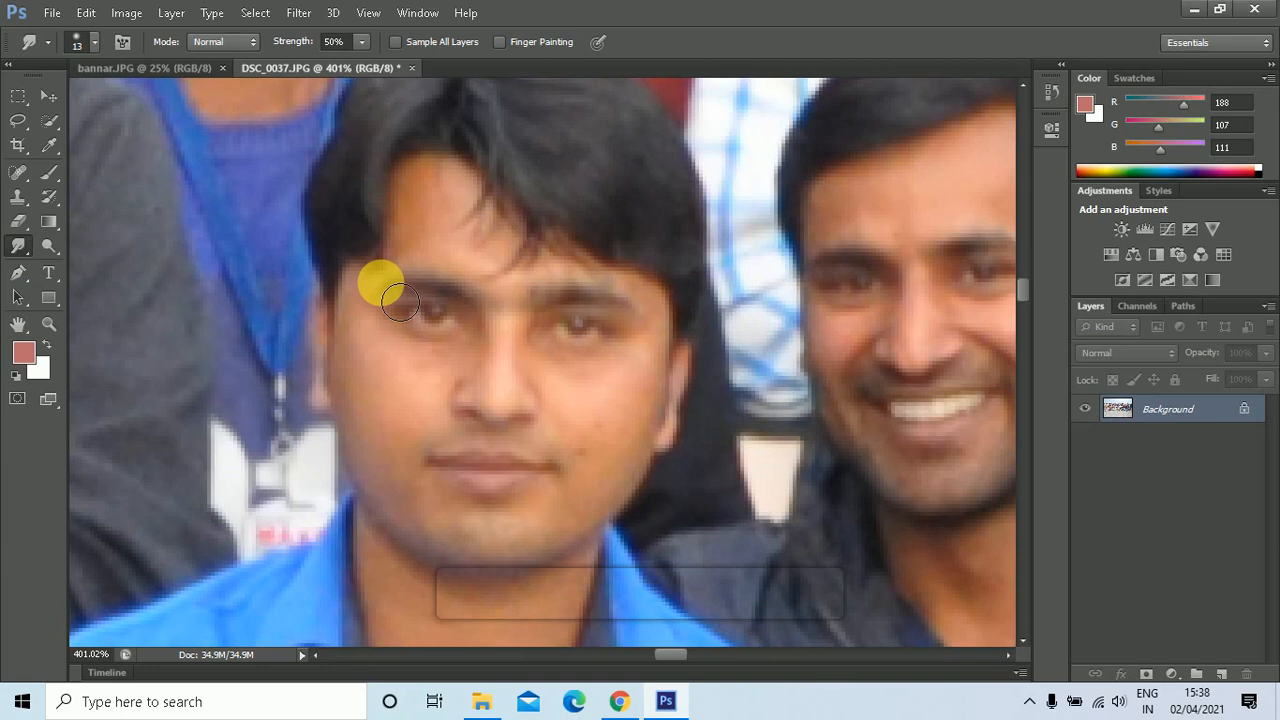
{"action": "scroll", "coordinate": [514, 324], "scroll_direction": "up", "scroll_amount": 1}
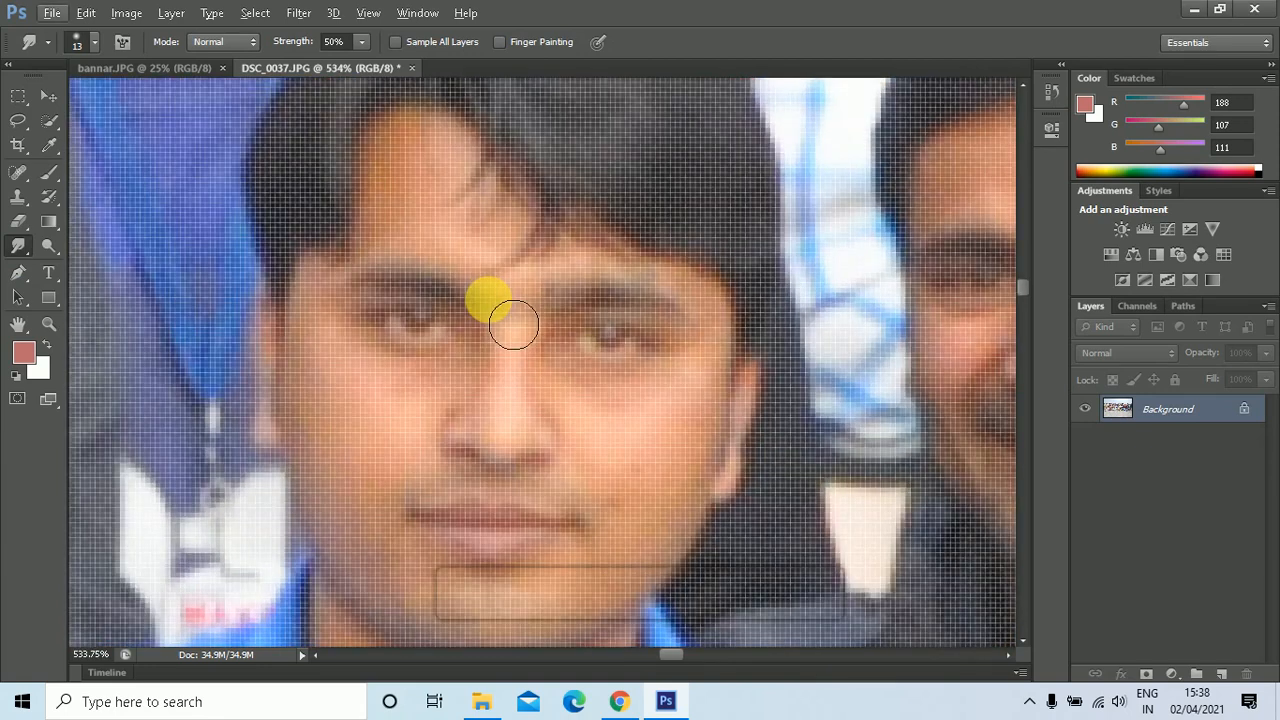
{"action": "scroll", "coordinate": [519, 325], "scroll_direction": "up", "scroll_amount": 2}
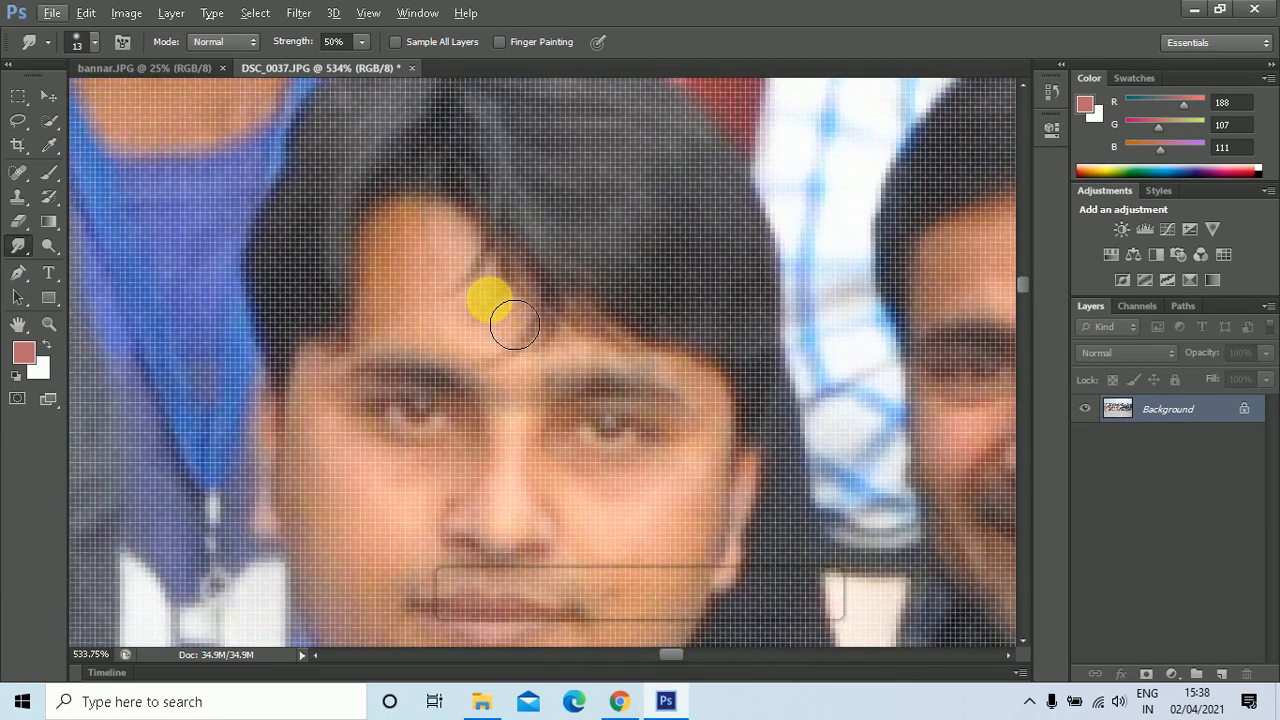
{"action": "scroll", "coordinate": [514, 324], "scroll_direction": "down", "scroll_amount": 1}
{"action": "scroll", "coordinate": [514, 324], "scroll_direction": "down", "scroll_amount": 1}
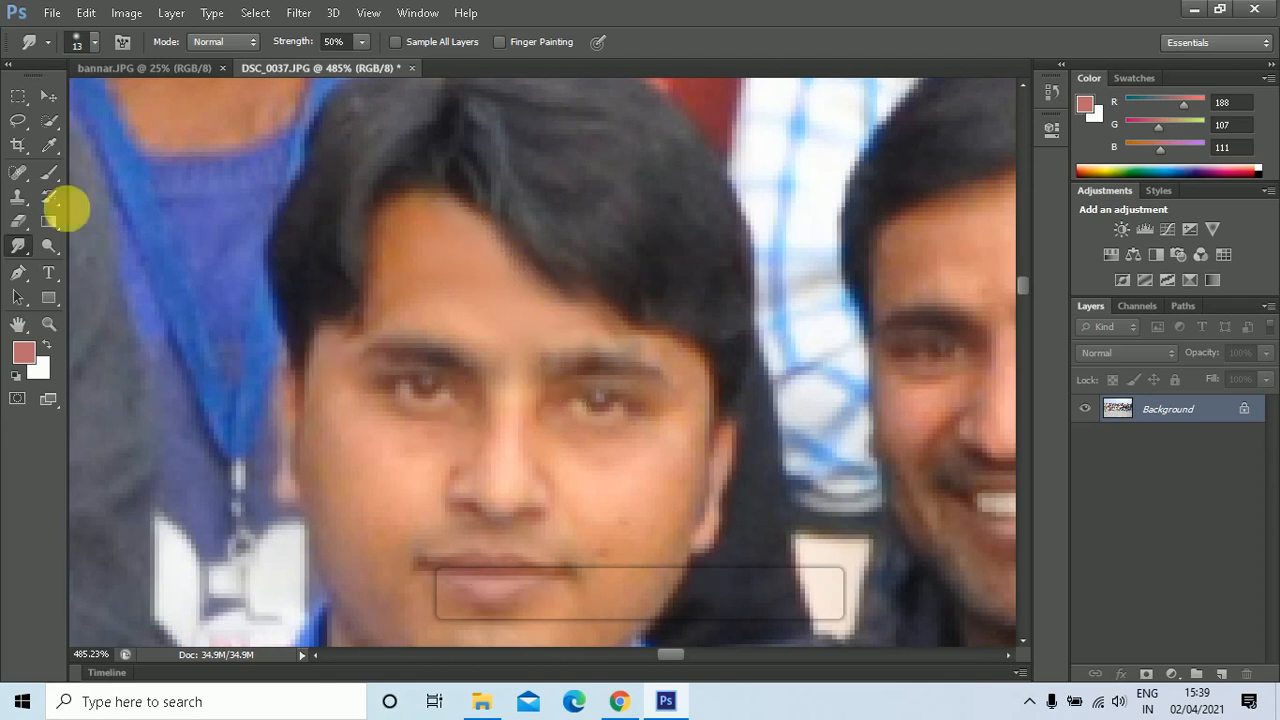
{"action": "right_click", "coordinate": [21, 249]}
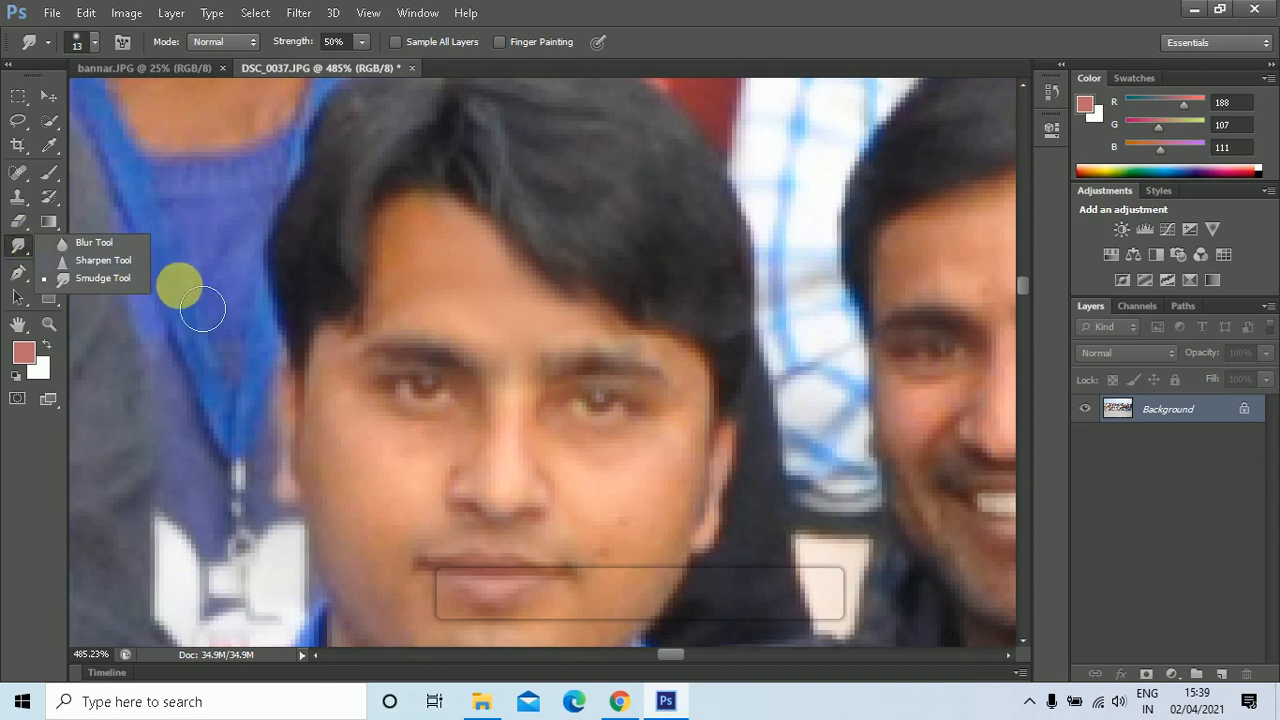
{"action": "left_click", "coordinate": [388, 299]}
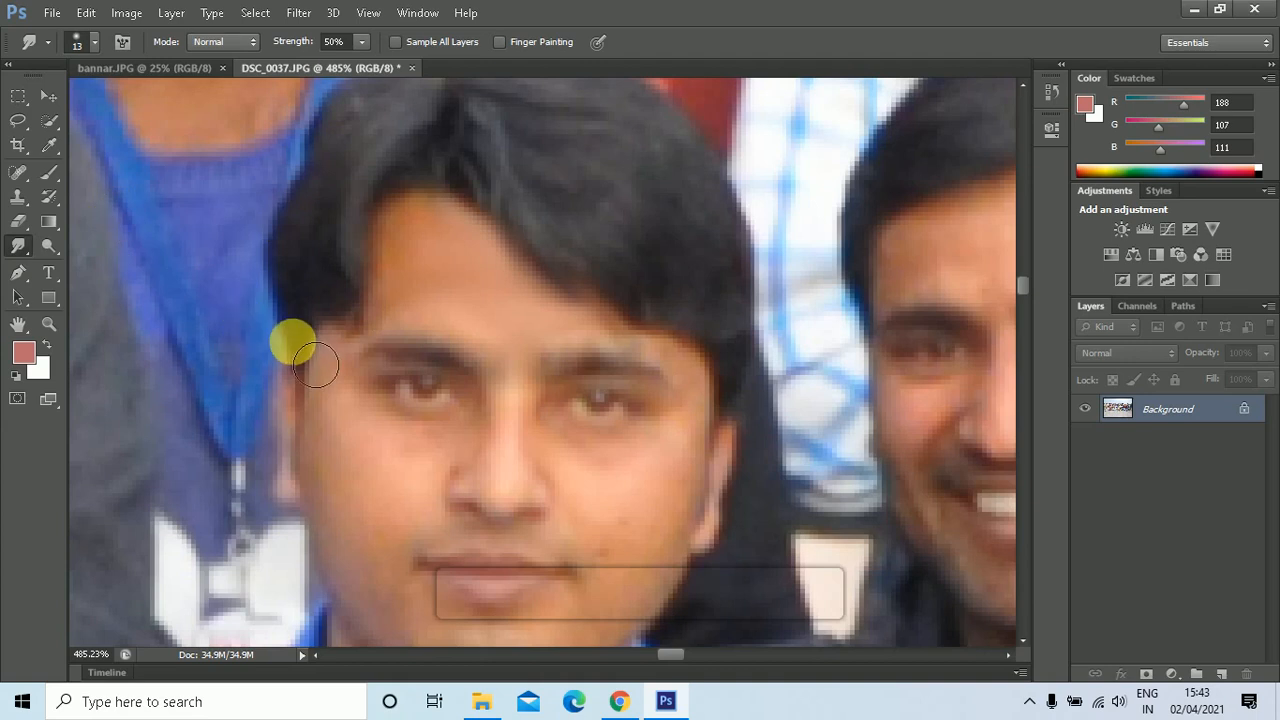
- Select the Dodge Tool for retouching the smiling man beside the blue-shirted man and set its brush size to 33 px
{"action": "left_click", "coordinate": [60, 256]}
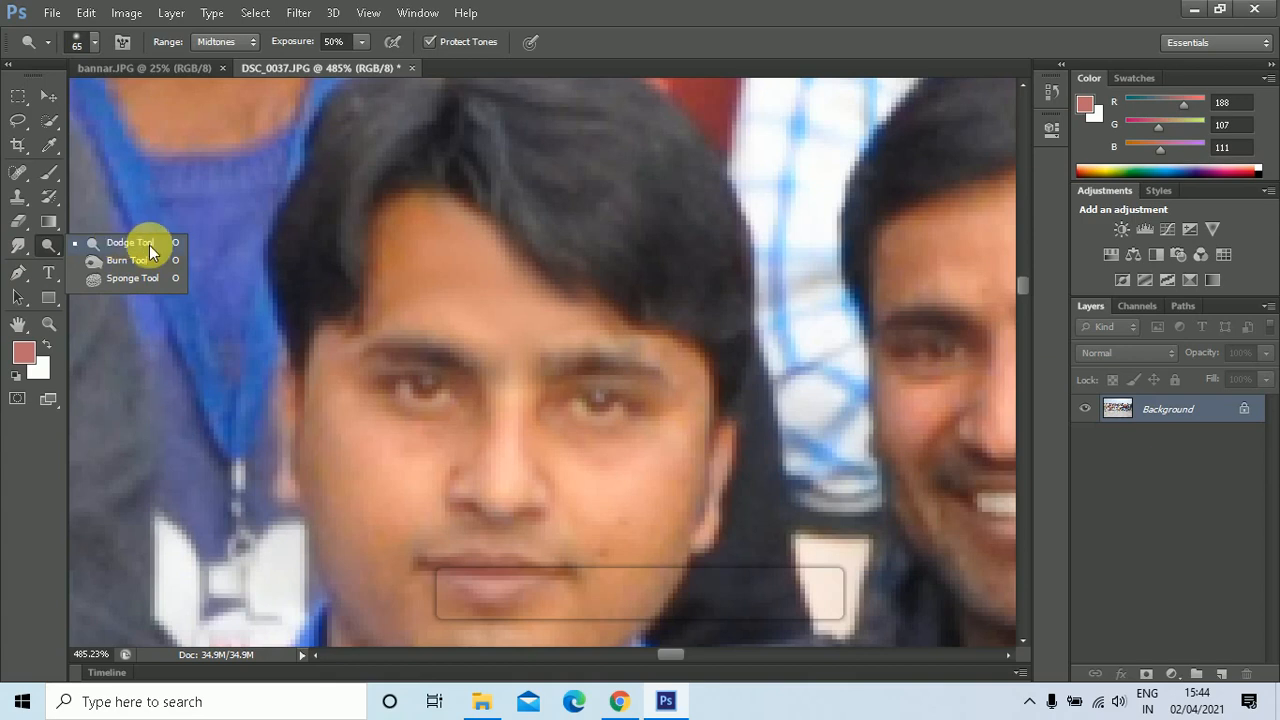
{"action": "scroll", "coordinate": [755, 357], "scroll_direction": "down", "scroll_amount": 3}
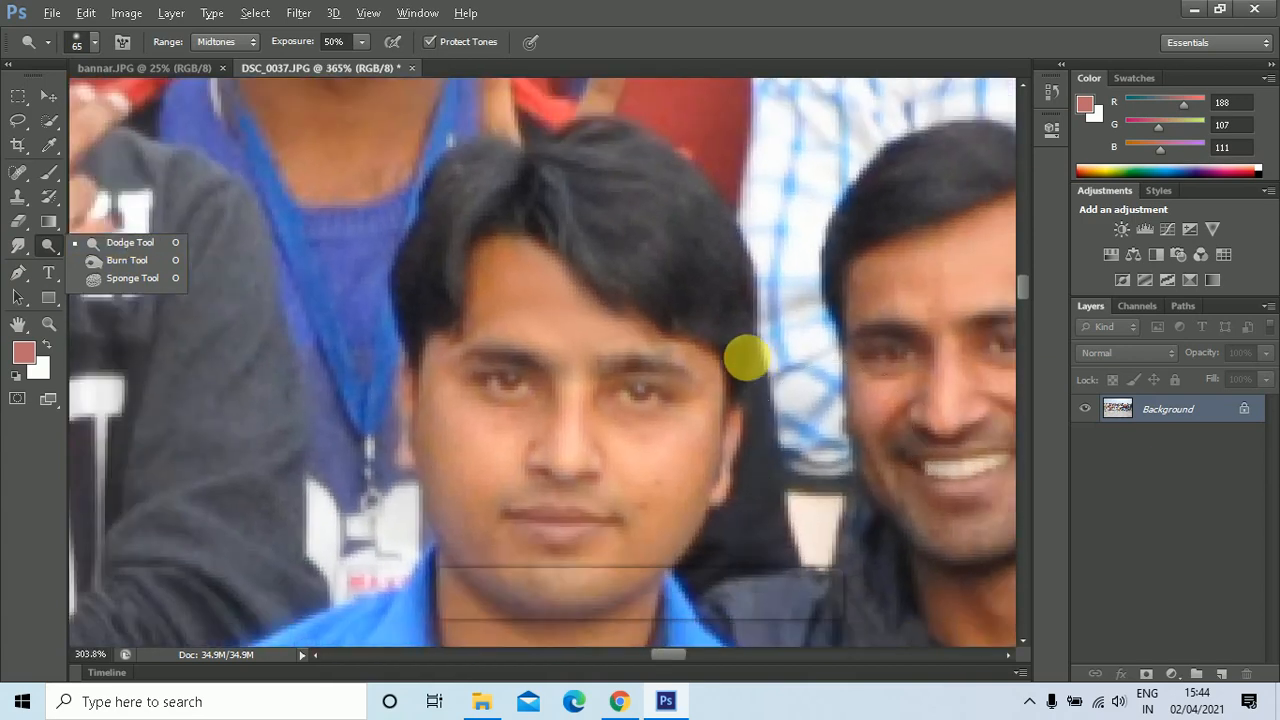
{"action": "scroll", "coordinate": [748, 357], "scroll_direction": "down", "scroll_amount": 4}
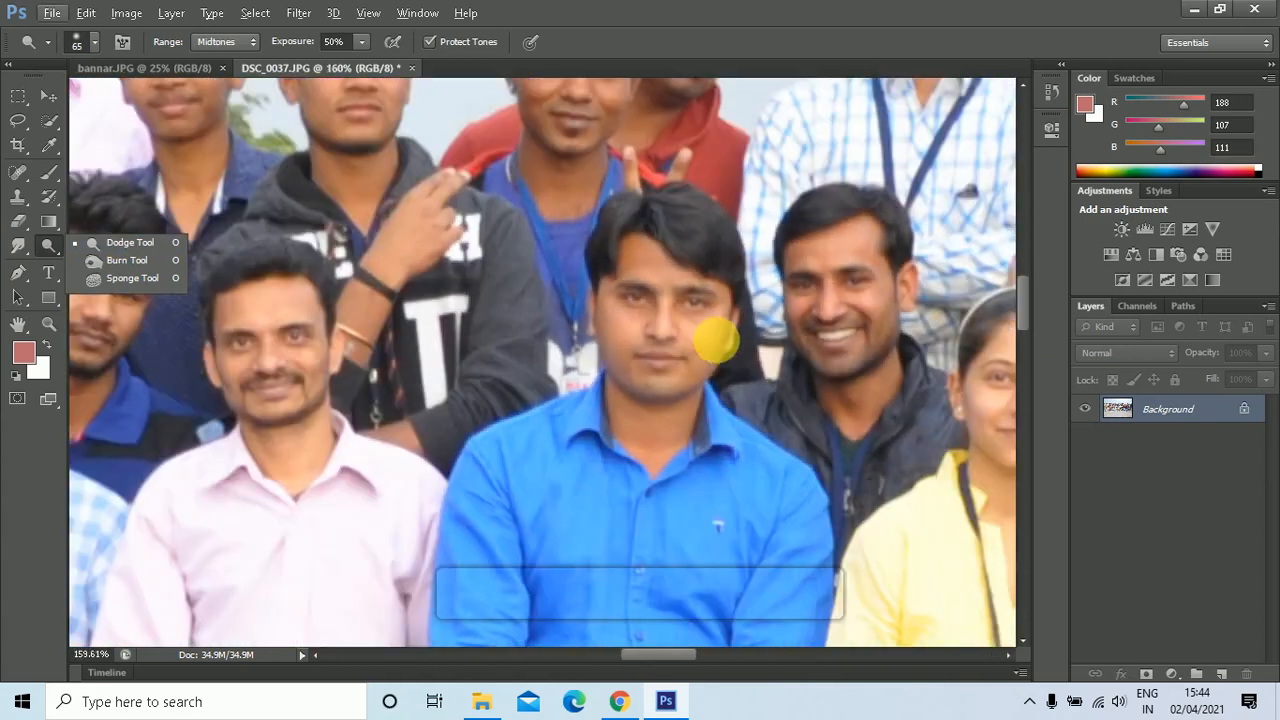
{"action": "scroll", "coordinate": [716, 343], "scroll_direction": "down", "scroll_amount": 5}
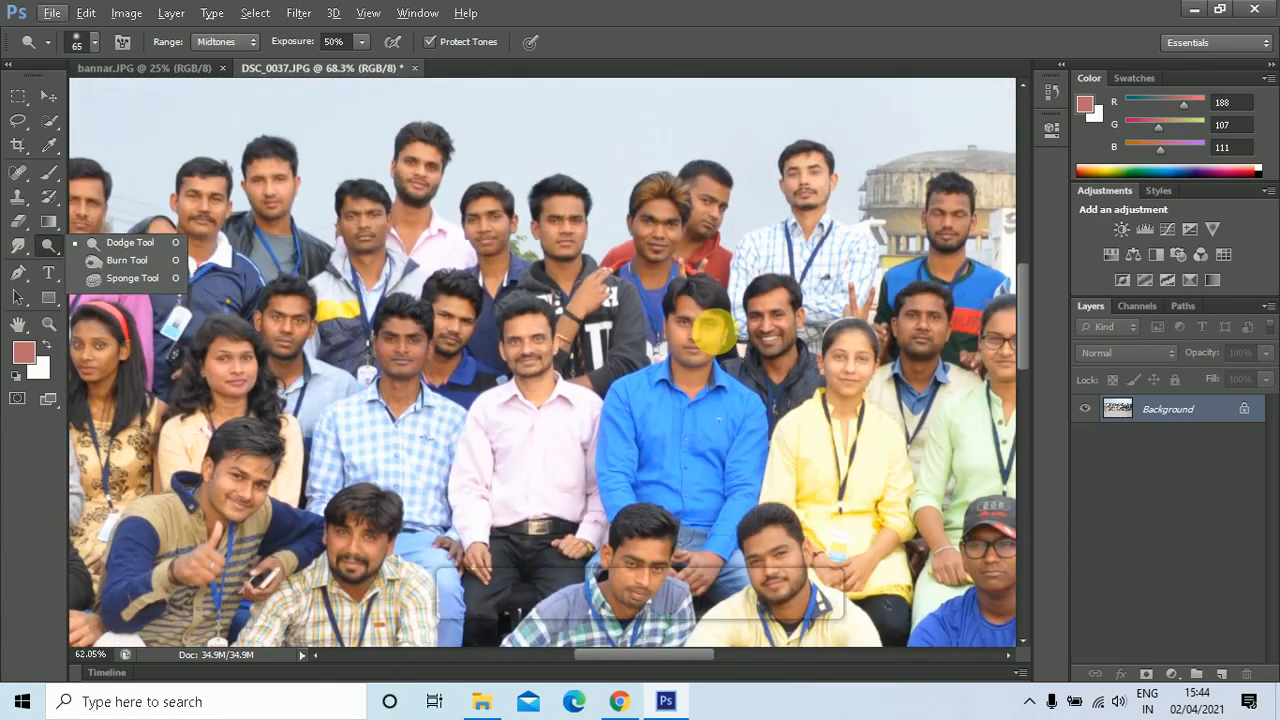
{"action": "scroll", "coordinate": [760, 370], "scroll_direction": "down", "scroll_amount": 2}
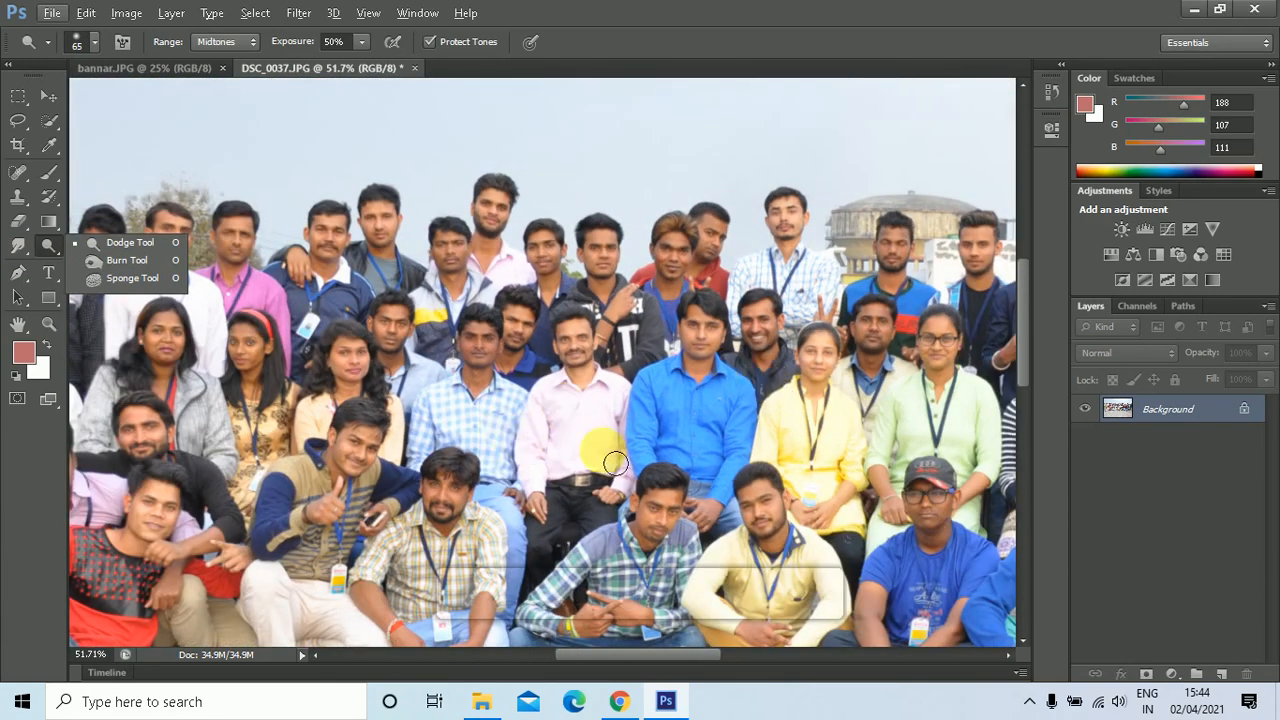
{"action": "scroll", "coordinate": [757, 334], "scroll_direction": "up", "scroll_amount": 5}
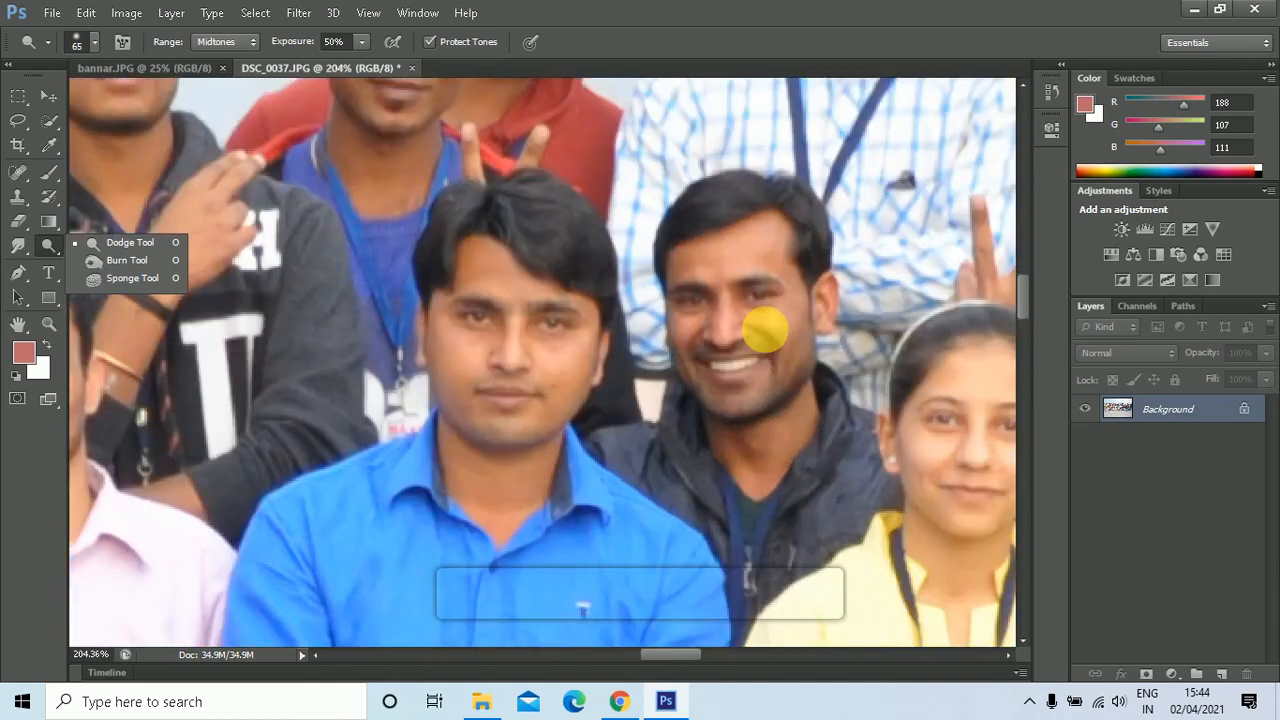
{"action": "scroll", "coordinate": [765, 330], "scroll_direction": "up", "scroll_amount": 3}
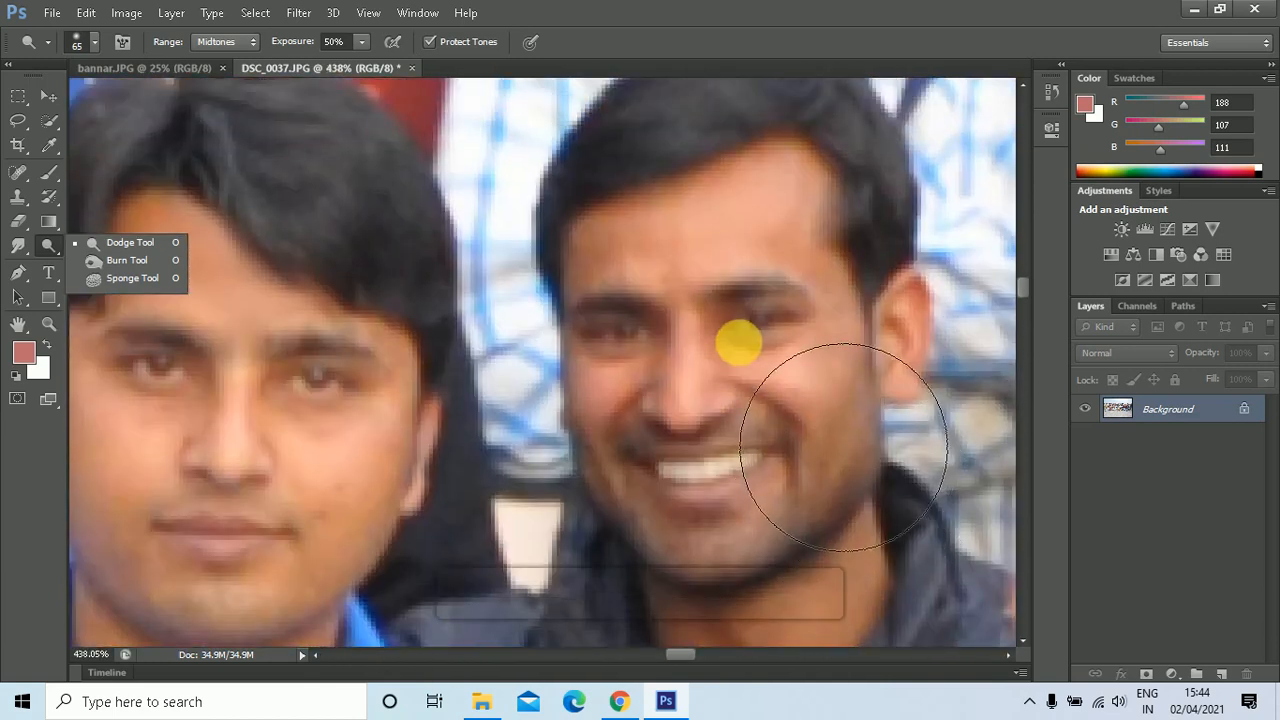
{"action": "left_click", "coordinate": [96, 240]}
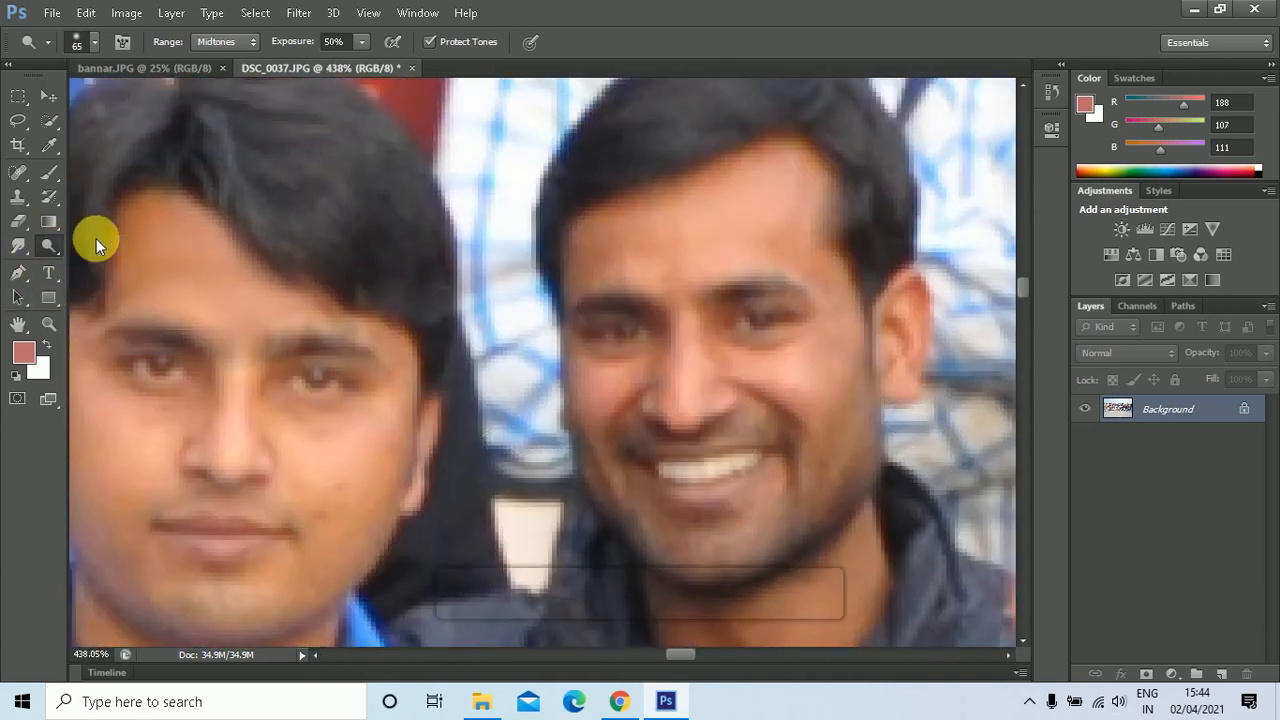
{"action": "left_click", "coordinate": [94, 42]}
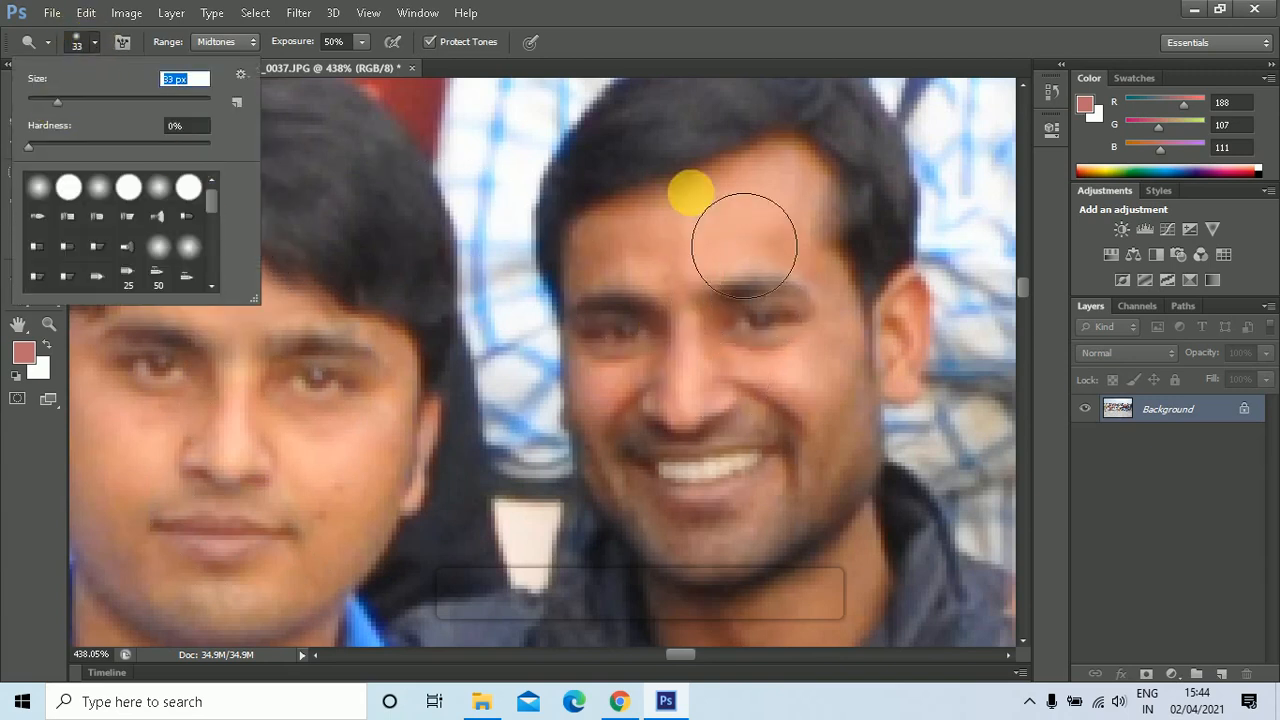
- Set the Dodge Tool to the Midtones range with 34% exposure and lighten the smiling man's cheek and jaw
{"action": "left_click", "coordinate": [251, 42]}
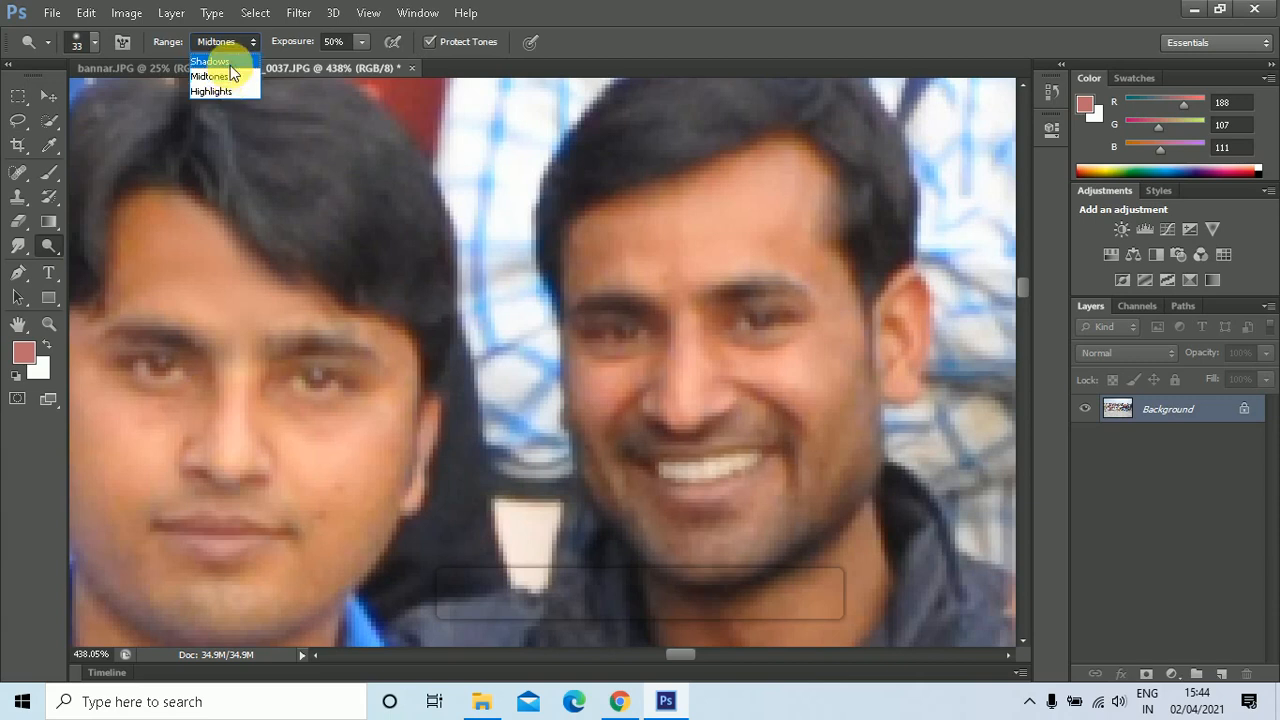
{"action": "left_click", "coordinate": [229, 80]}
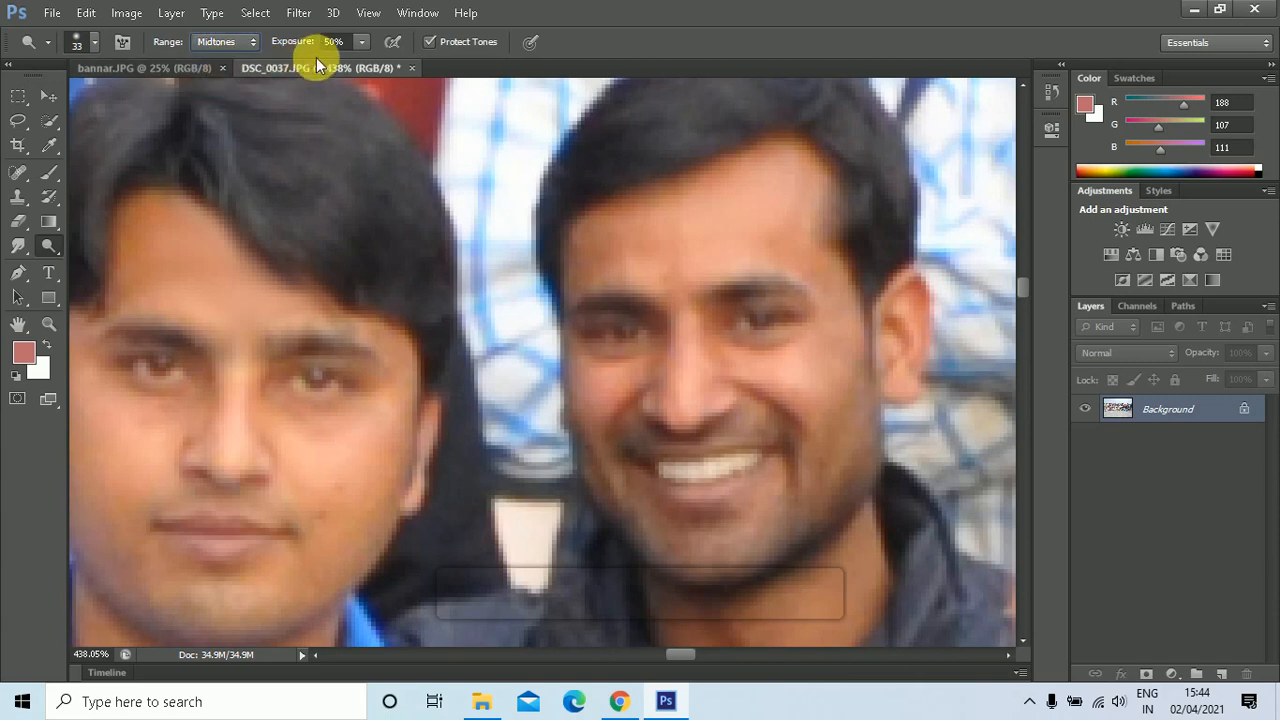
{"action": "left_click", "coordinate": [363, 43]}
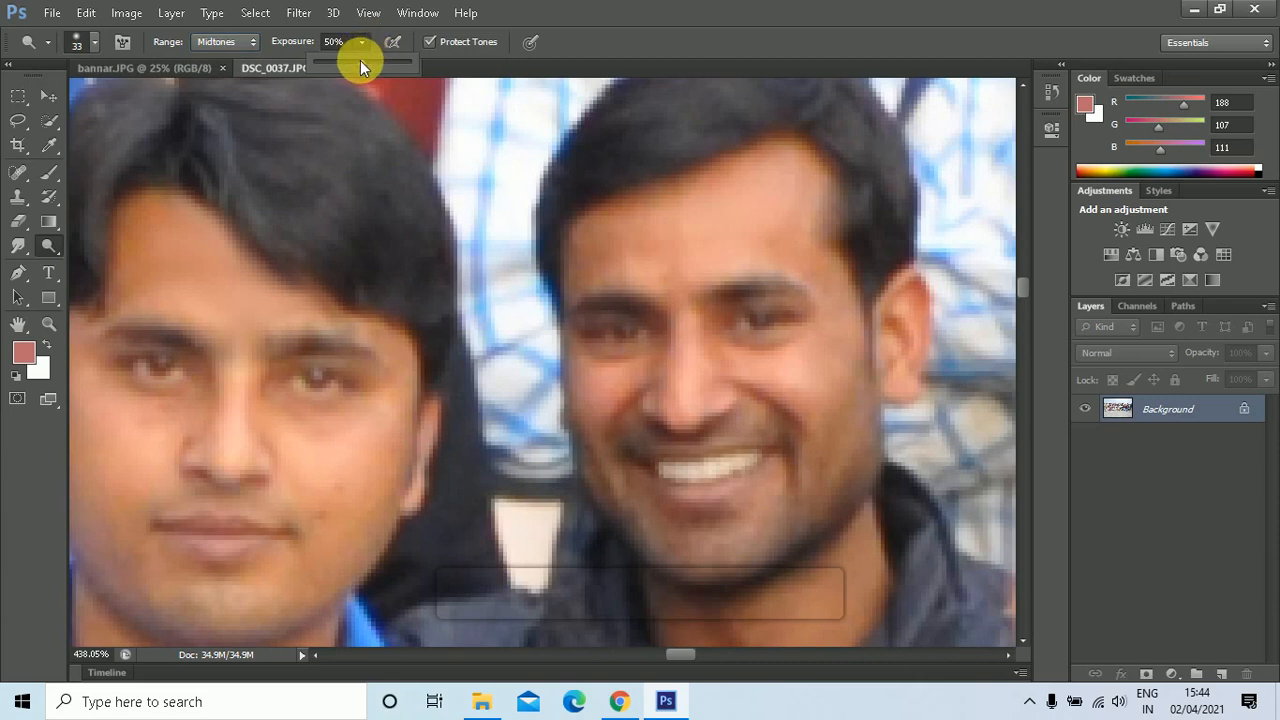
{"action": "left_click_drag", "start_coordinate": [360, 60], "coordinate": [359, 61]}
{"action": "left_click", "coordinate": [580, 43]}
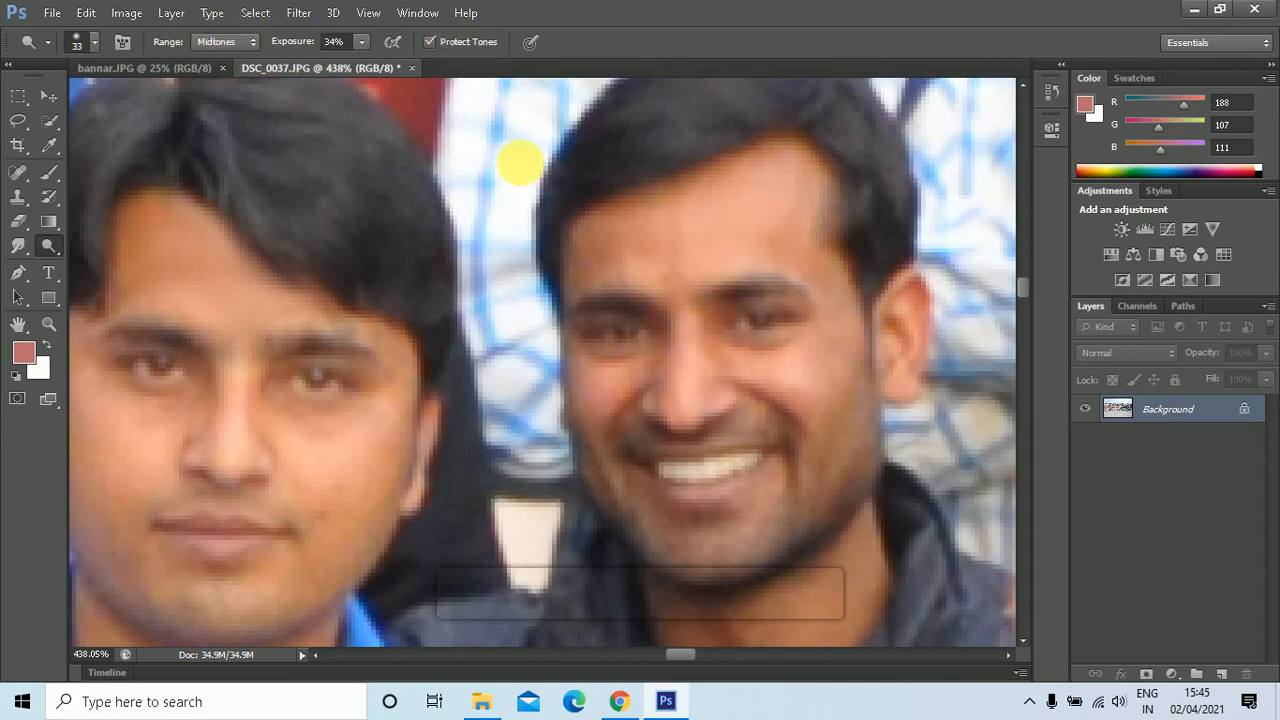
{"action": "mouse_move", "coordinate": [804, 281]}
{"action": "left_mouse_down"}
{"action": "mouse_move", "coordinate": [698, 277]}
{"action": "mouse_move", "coordinate": [636, 300]}
{"action": "mouse_move", "coordinate": [802, 246]}
{"action": "mouse_move", "coordinate": [864, 327]}
{"action": "mouse_move", "coordinate": [897, 415]}
{"action": "mouse_move", "coordinate": [875, 525]}
{"action": "left_mouse_up"}
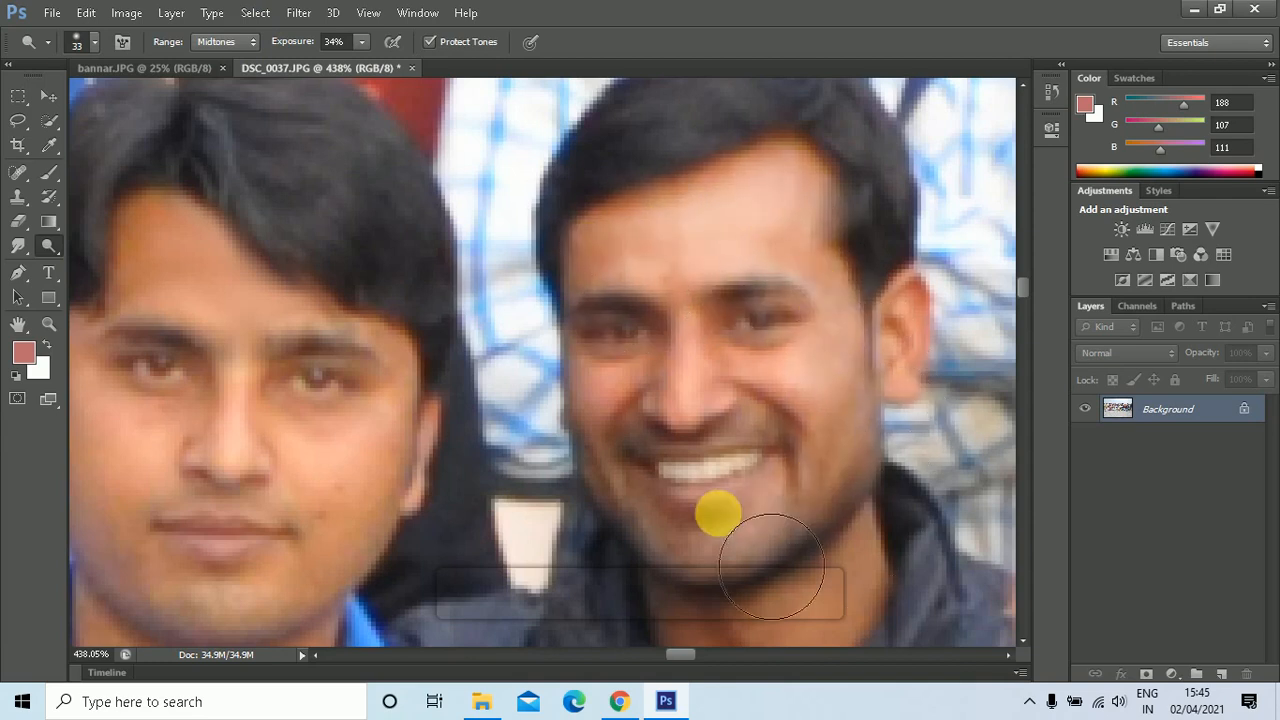
- Raise the Dodge exposure to 100%, lighten the smiling man's forehead and eye area, and undo the strokes
{"action": "left_click", "coordinate": [361, 42]}
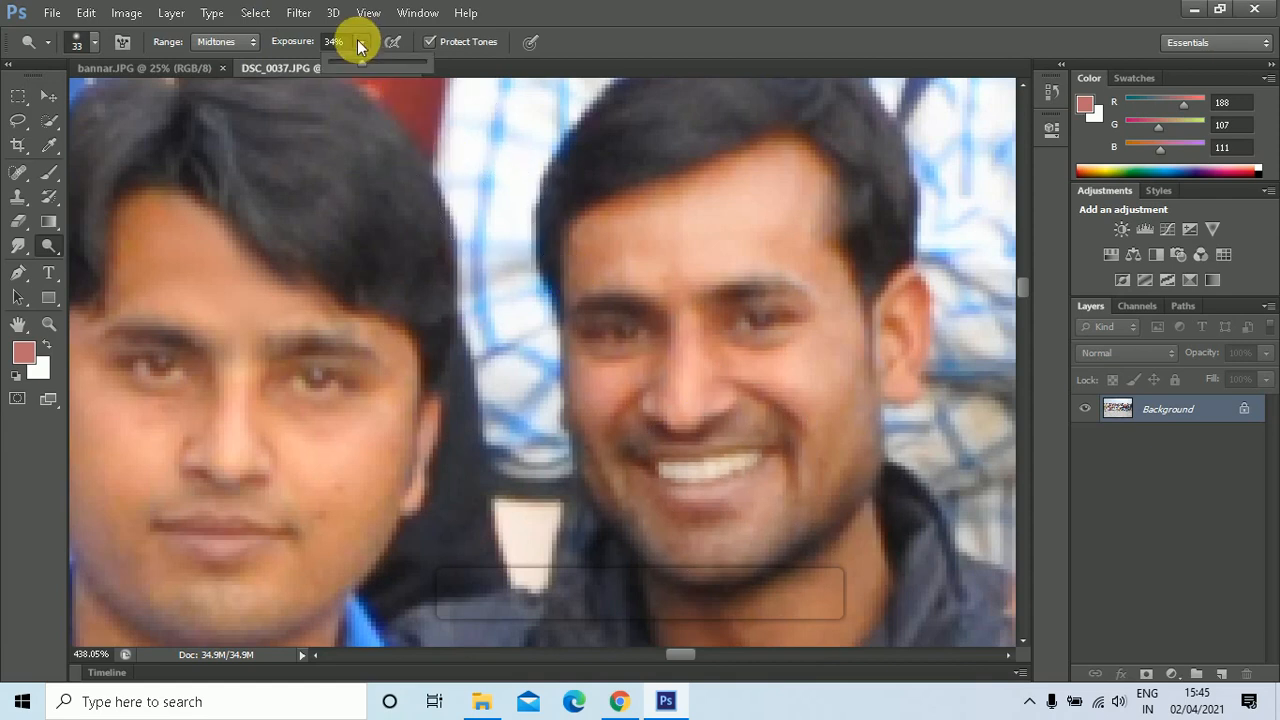
{"action": "left_click_drag", "start_coordinate": [364, 66], "coordinate": [432, 71]}
{"action": "left_click_drag", "start_coordinate": [640, 238], "coordinate": [808, 270]}
{"action": "left_click_drag", "start_coordinate": [754, 217], "coordinate": [748, 328]}
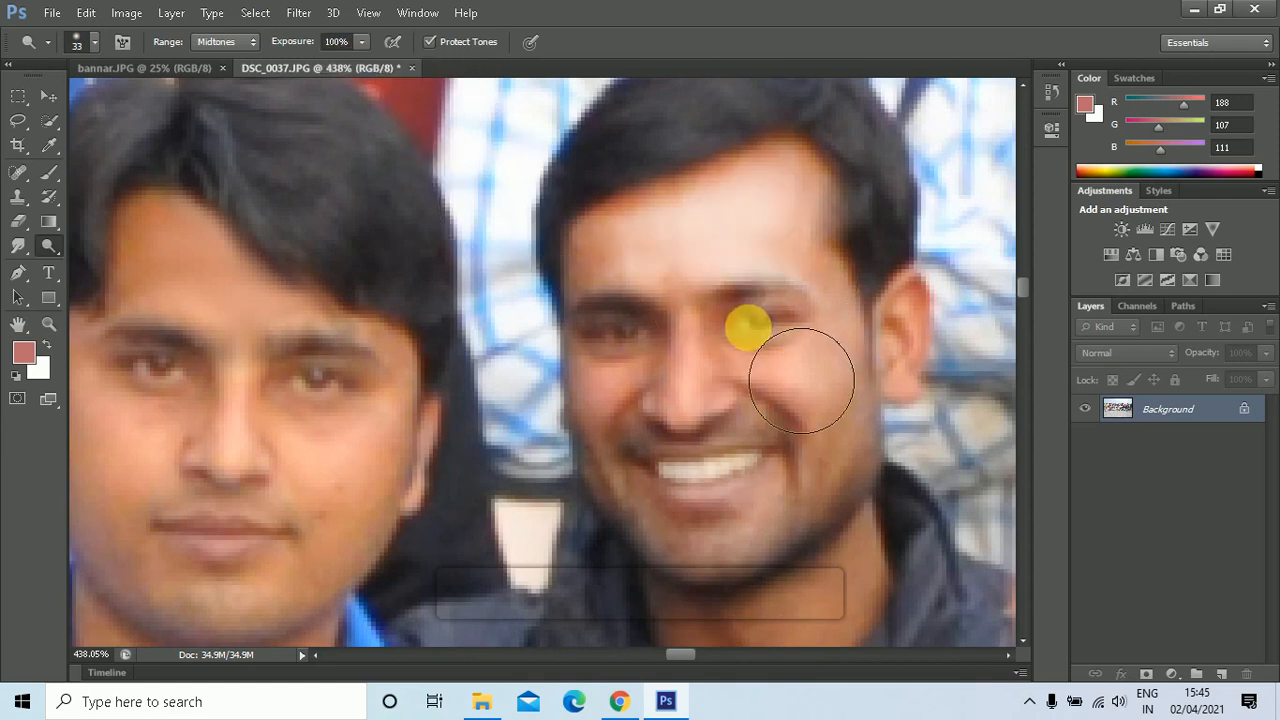
{"action": "key", "text": "ctrl+alt+z"}
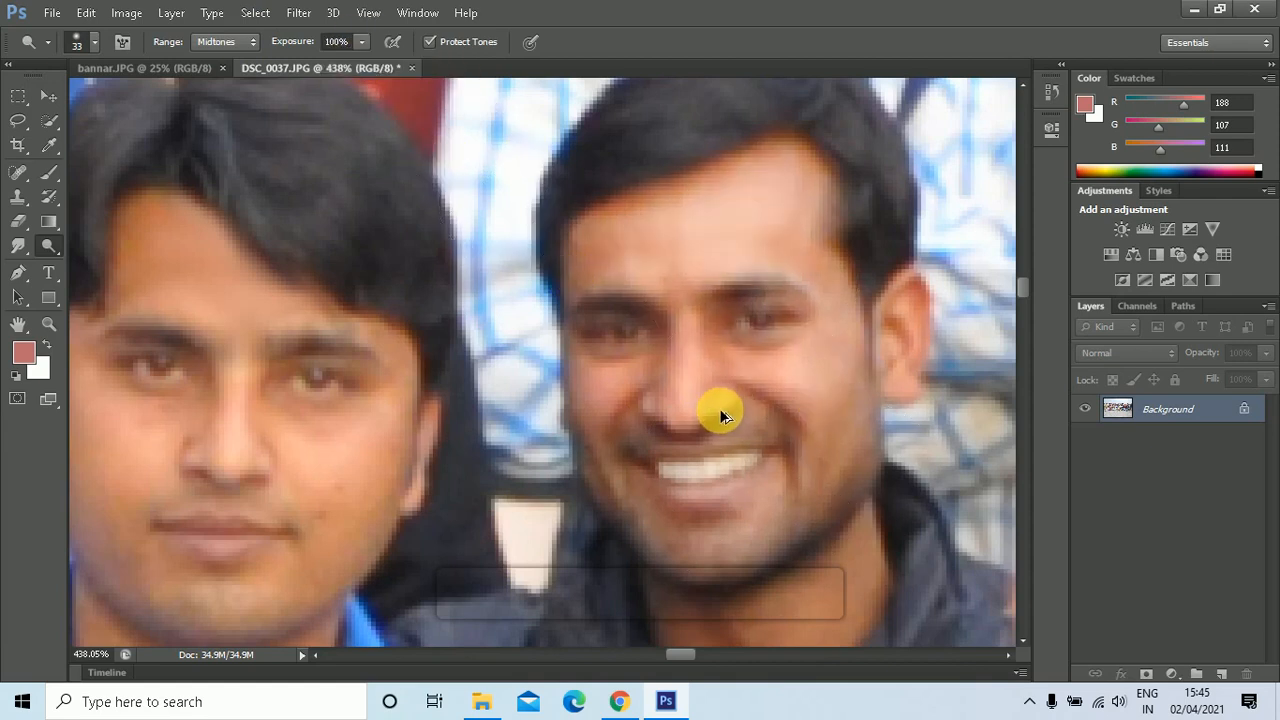
{"action": "key", "text": "ctrl+alt+z"}
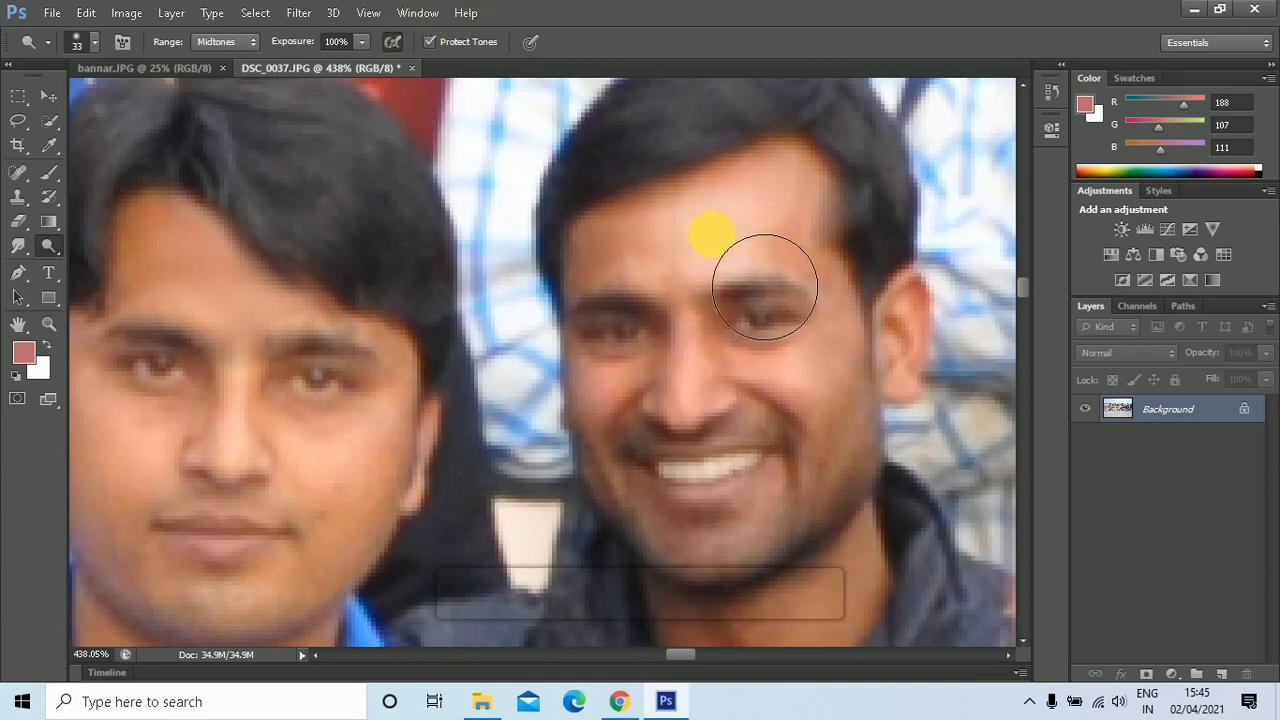
- Dodge the smiling man's forehead again and switch Protect Tones off and back on
{"action": "mouse_move", "coordinate": [765, 287]}
{"action": "left_mouse_down"}
{"action": "mouse_move", "coordinate": [827, 292]}
{"action": "mouse_move", "coordinate": [861, 364]}
{"action": "mouse_move", "coordinate": [858, 468]}
{"action": "mouse_move", "coordinate": [801, 550]}
{"action": "mouse_move", "coordinate": [698, 511]}
{"action": "mouse_move", "coordinate": [720, 451]}
{"action": "mouse_move", "coordinate": [724, 359]}
{"action": "mouse_move", "coordinate": [686, 289]}
{"action": "left_mouse_up"}
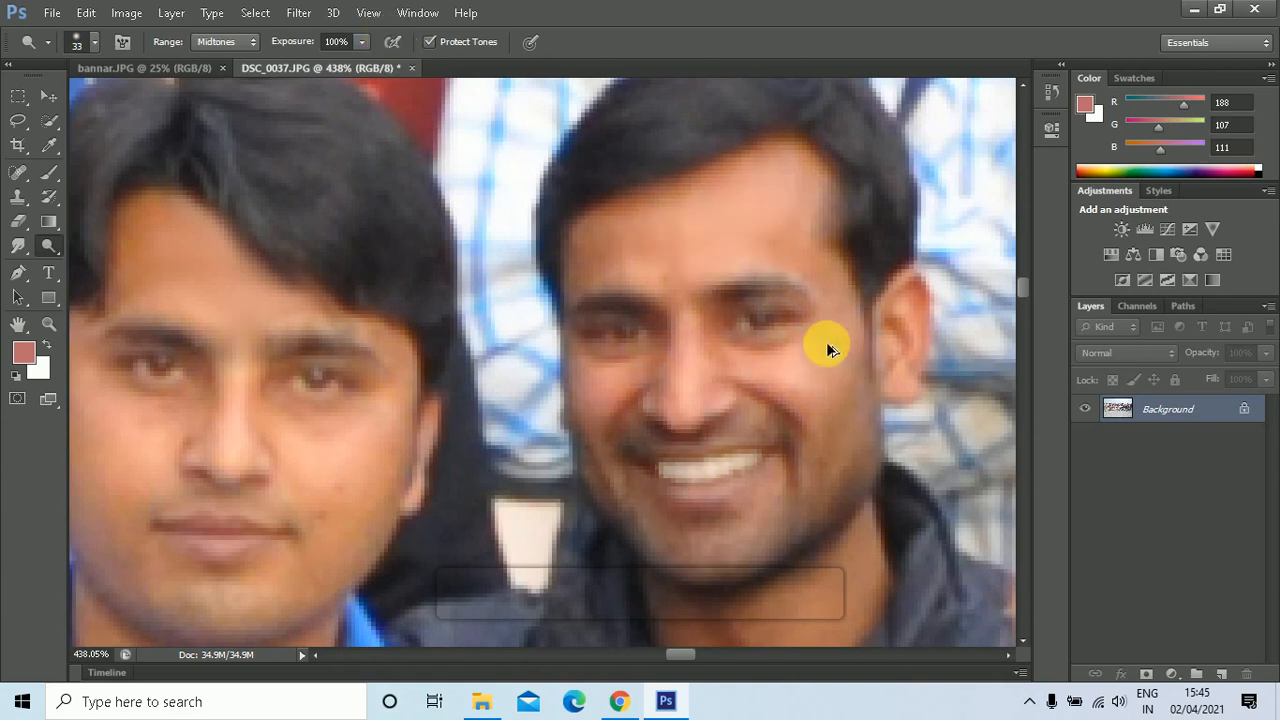
{"action": "left_click", "coordinate": [451, 44]}
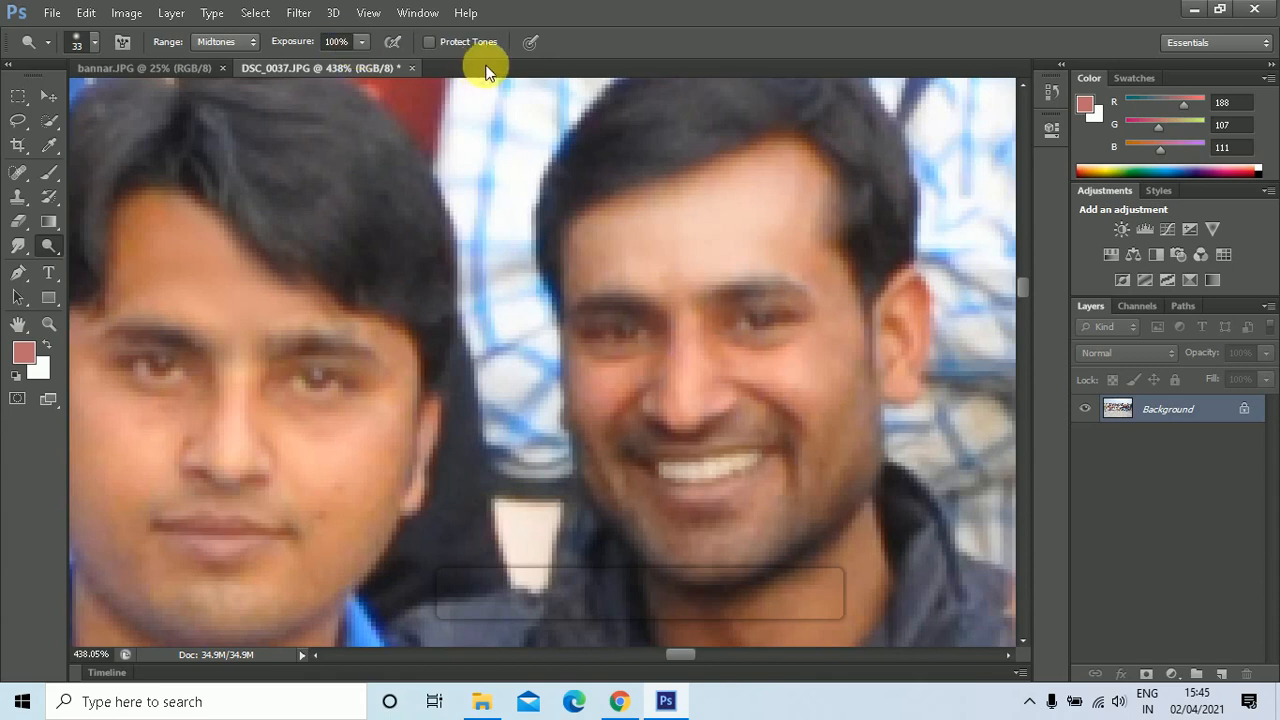
{"action": "left_click", "coordinate": [433, 44]}
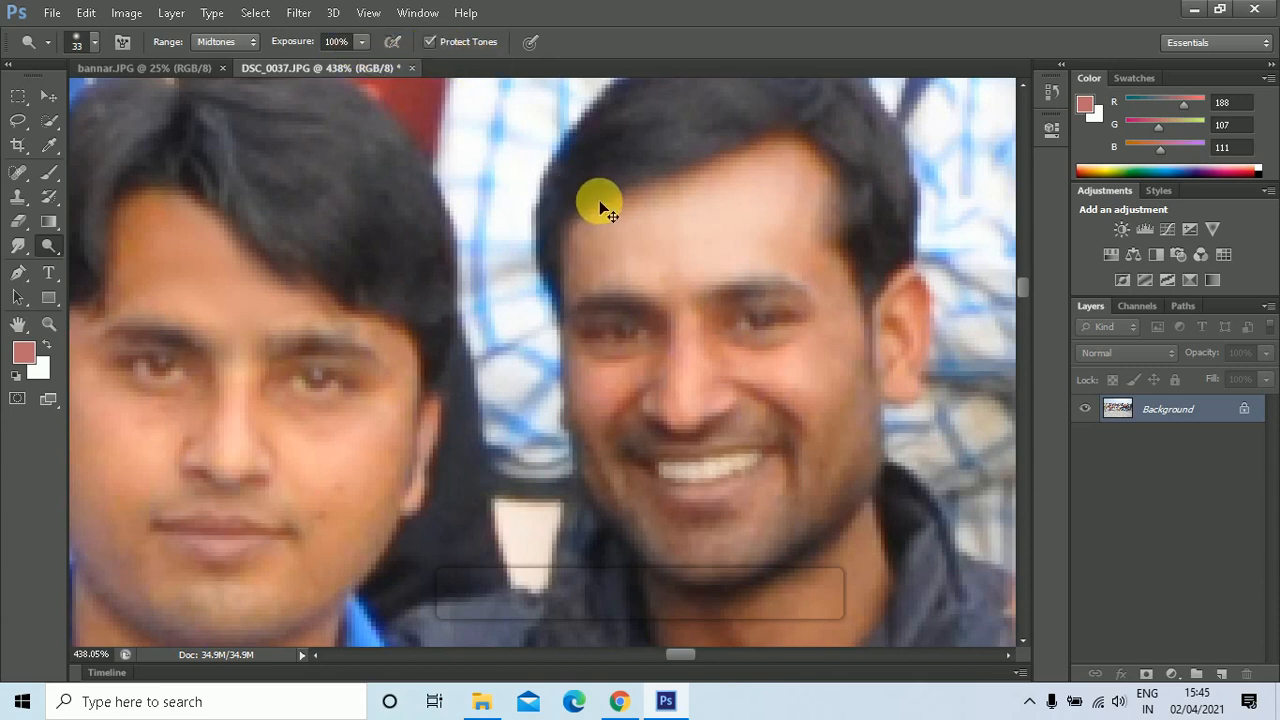
- Lower the exposure to 29% and choose the Dodge Tool again
{"action": "left_click", "coordinate": [358, 44]}
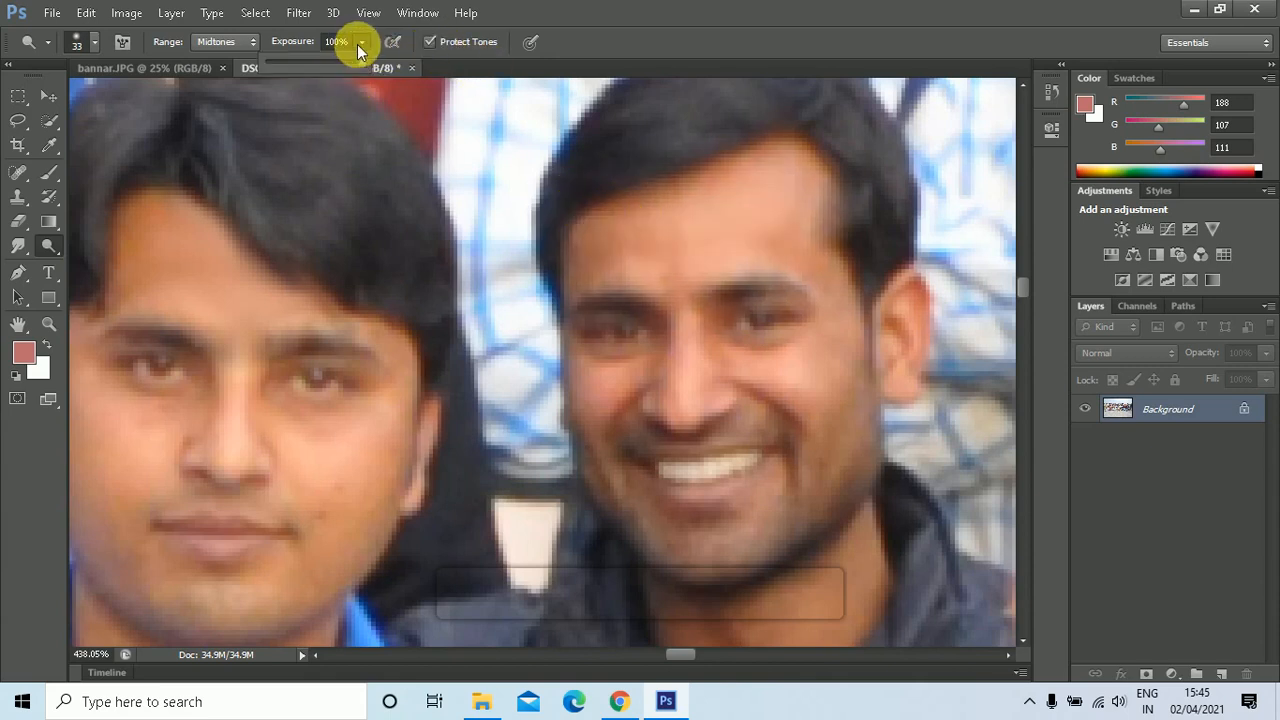
{"action": "left_click_drag", "start_coordinate": [348, 62], "coordinate": [294, 64]}
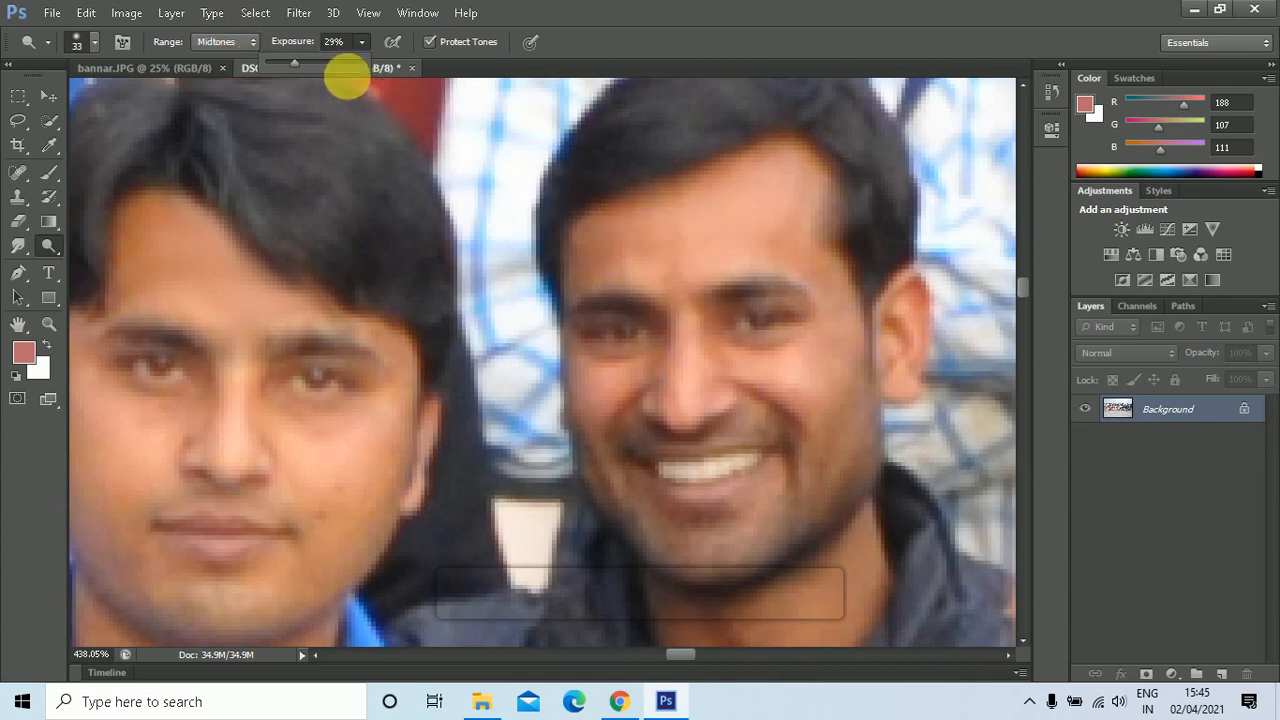
{"action": "left_click", "coordinate": [52, 253]}
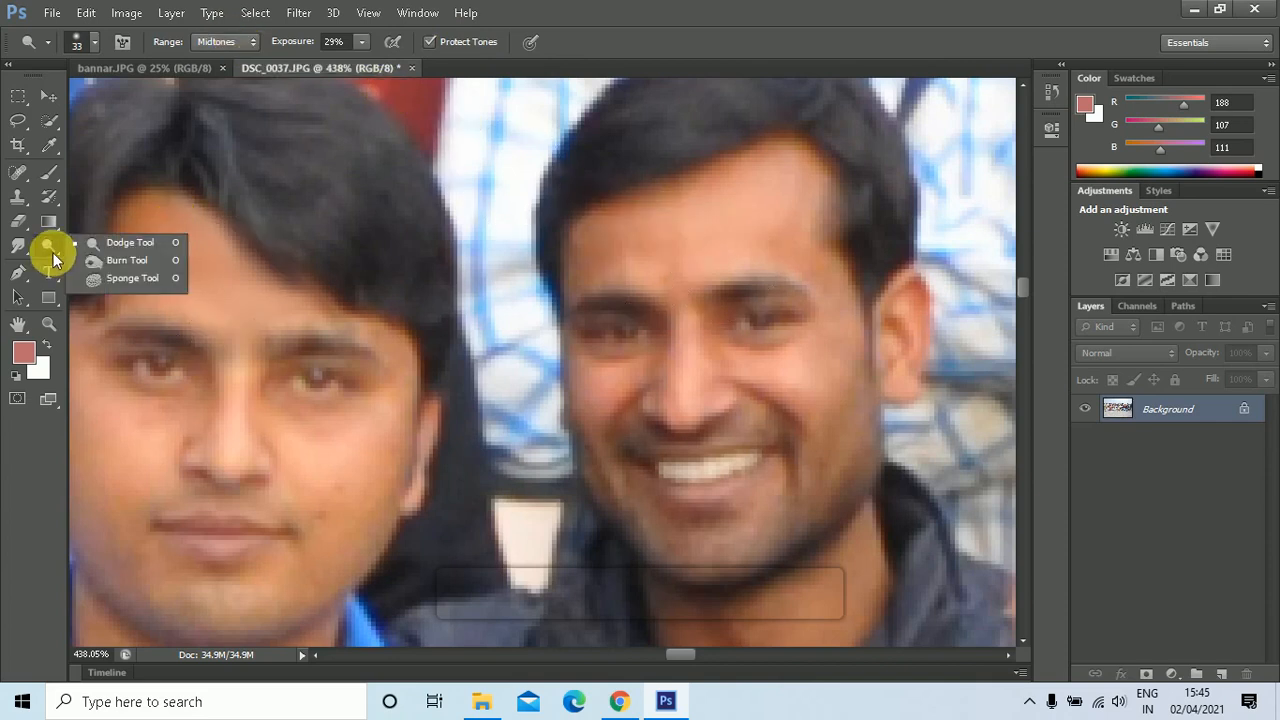
{"action": "left_click", "coordinate": [114, 244]}
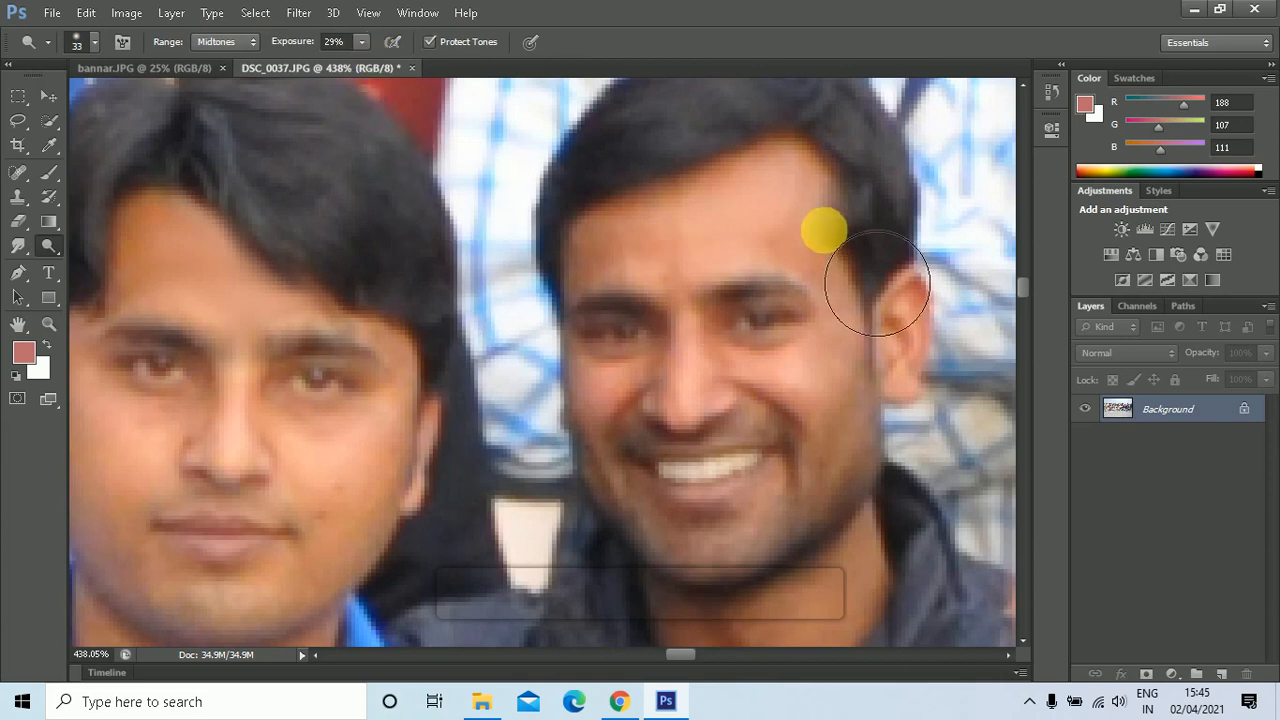
{"action": "scroll", "coordinate": [780, 346], "scroll_direction": "down", "scroll_amount": 3}
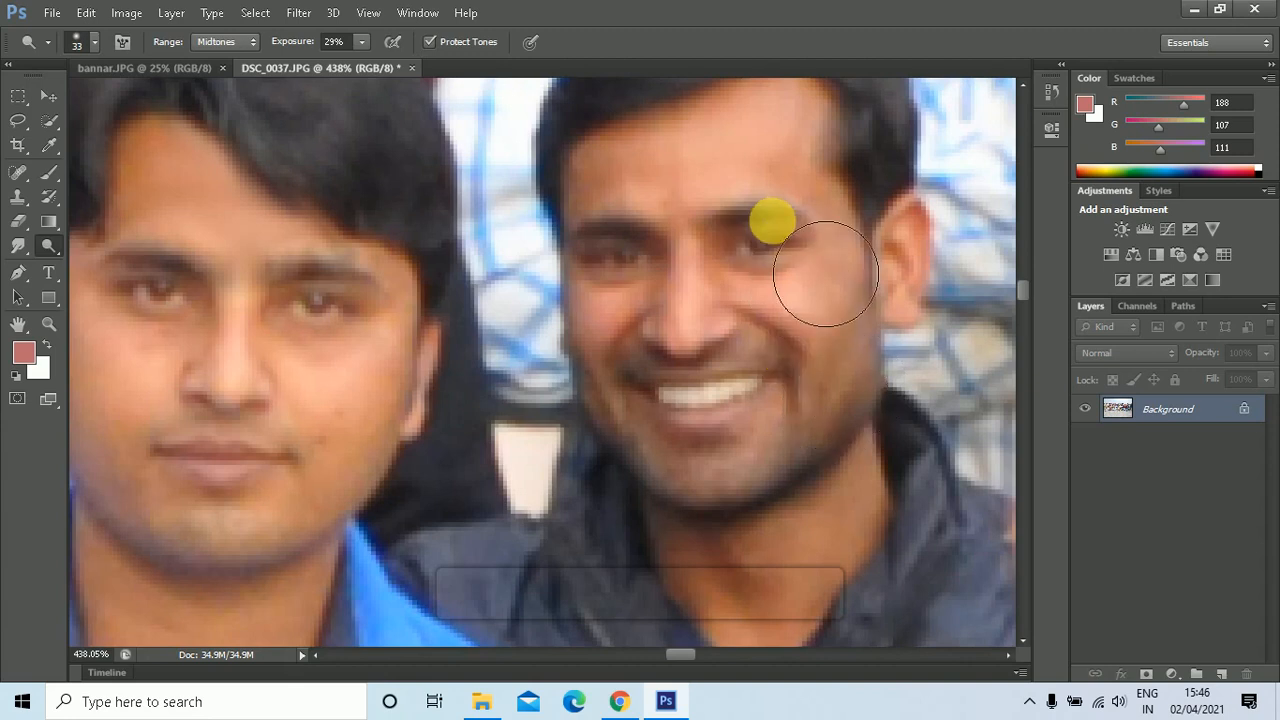
{"action": "scroll", "coordinate": [735, 219], "scroll_direction": "down", "scroll_amount": 3}
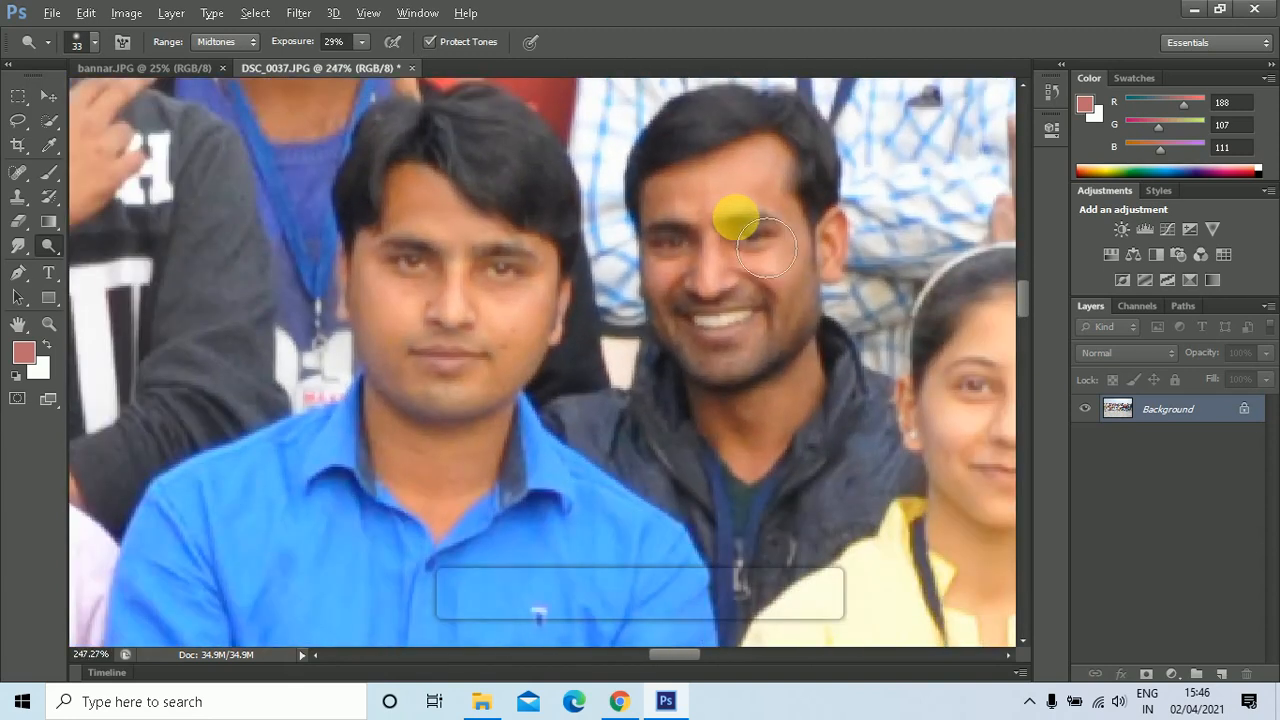
{"action": "scroll", "coordinate": [766, 245], "scroll_direction": "down", "scroll_amount": 5}
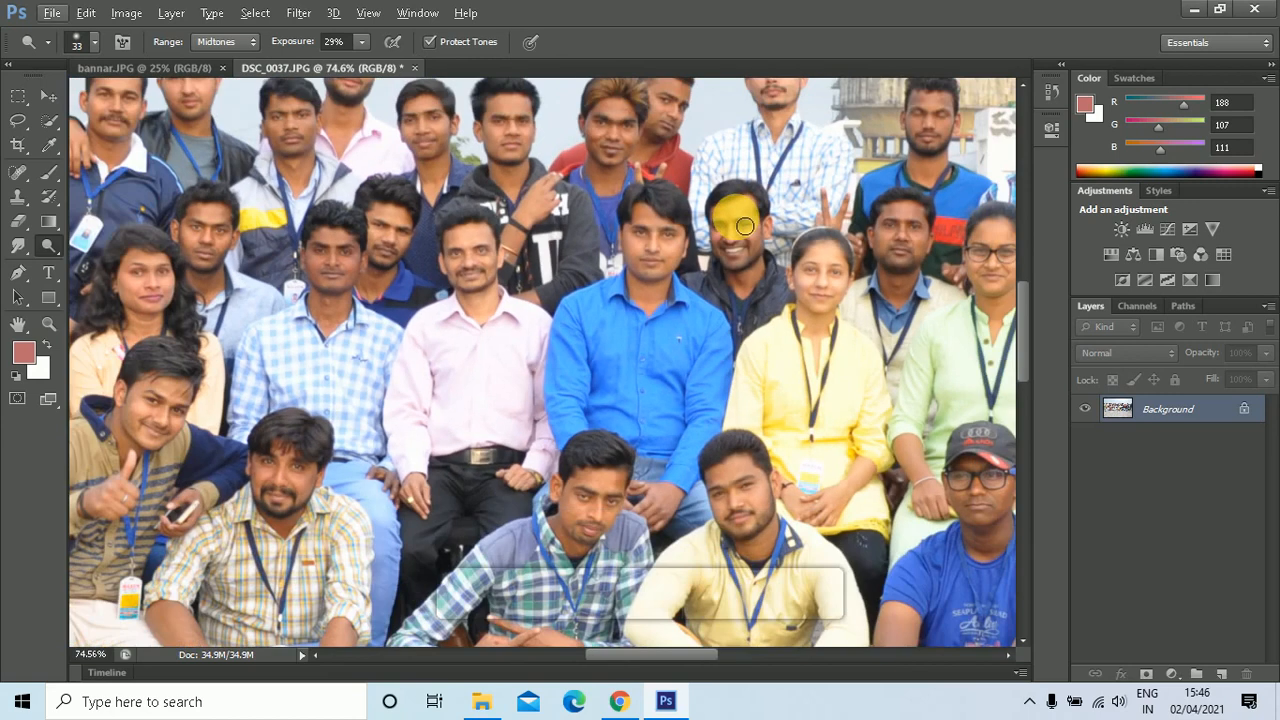
{"action": "scroll", "coordinate": [745, 226], "scroll_direction": "down", "scroll_amount": 4}
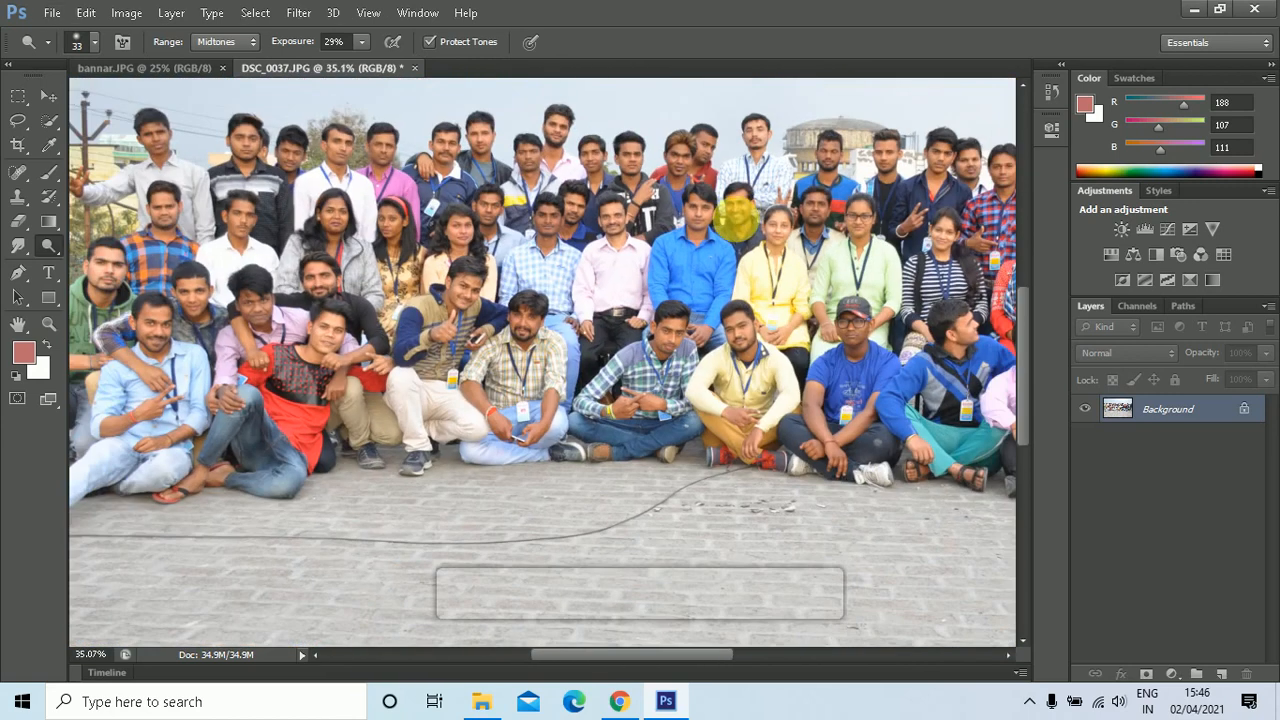
{"action": "scroll", "coordinate": [788, 258], "scroll_direction": "down", "scroll_amount": 2}
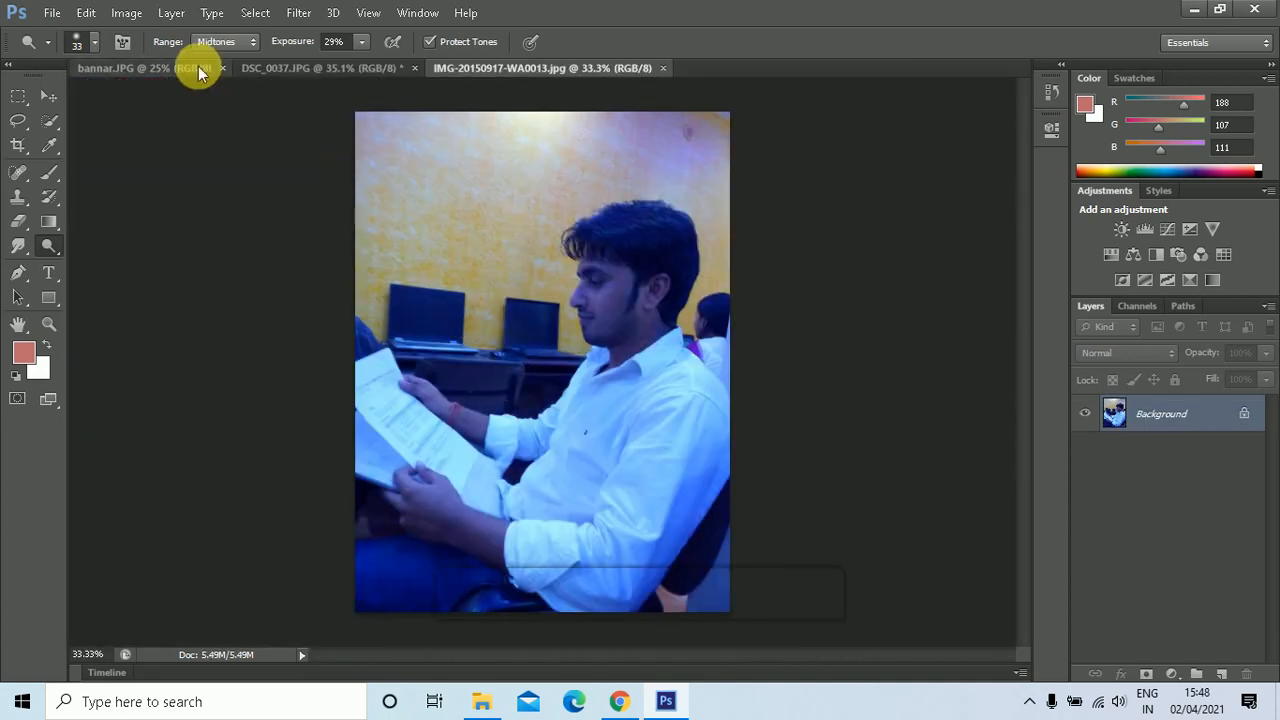
- Set the Dodge Tool's brush size to 101 px and its exposure to 50% for the IMG-20150917-WA0013.jpg photo
{"action": "left_click", "coordinate": [94, 42]}
{"action": "left_click_drag", "start_coordinate": [90, 100], "coordinate": [142, 108]}
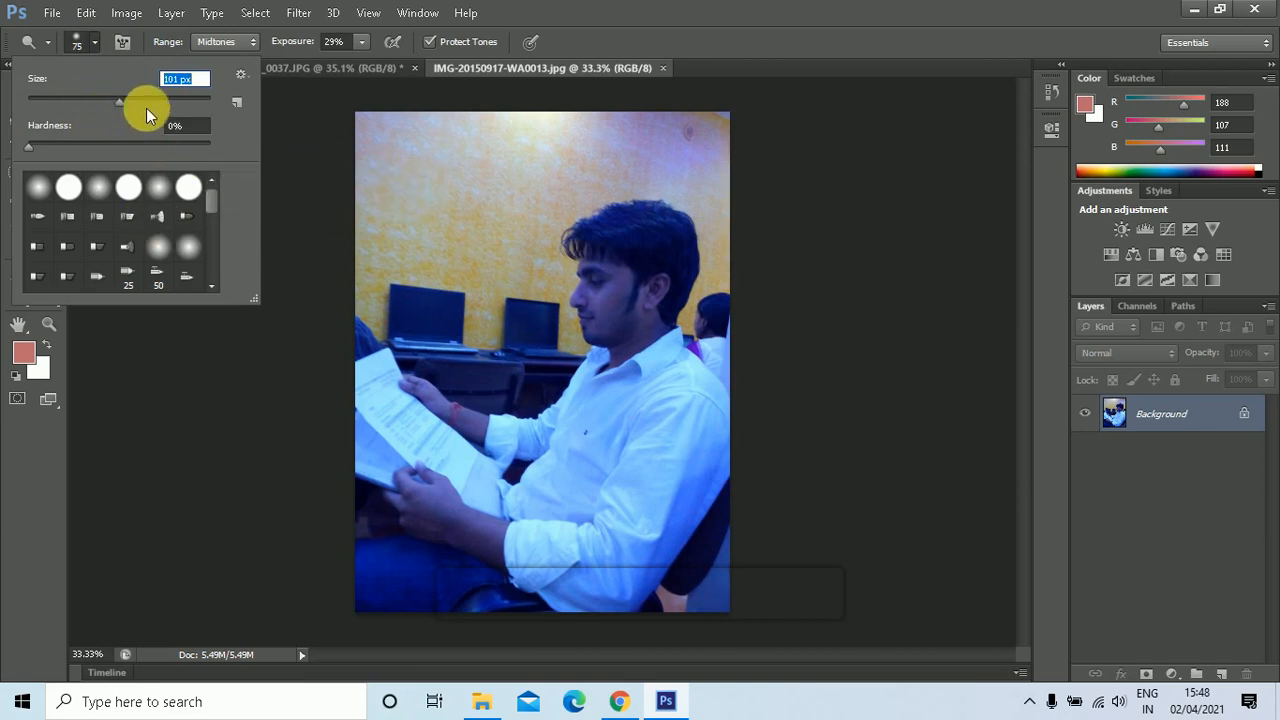
{"action": "left_click", "coordinate": [361, 42]}
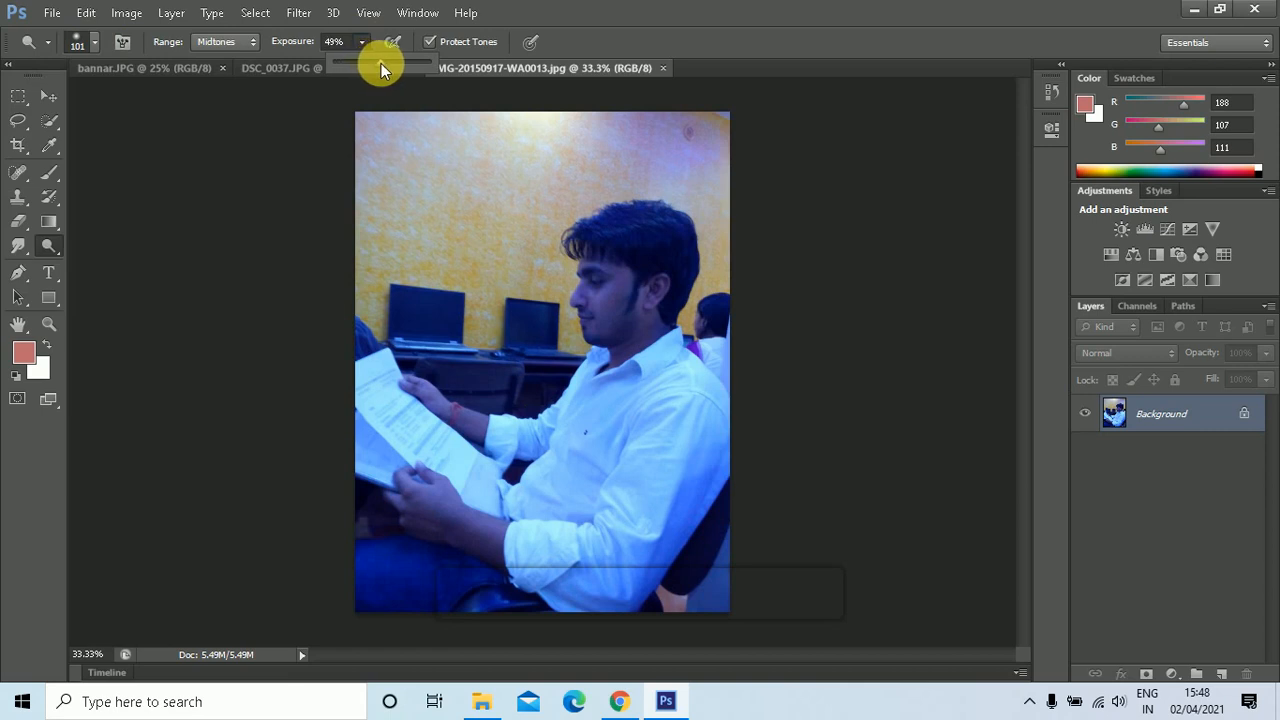
{"action": "left_click", "coordinate": [381, 63]}
- Lighten the dark cheek and temple of the man reading papers with the Dodge Tool
{"action": "scroll", "coordinate": [652, 278], "scroll_direction": "up", "scroll_amount": 4}
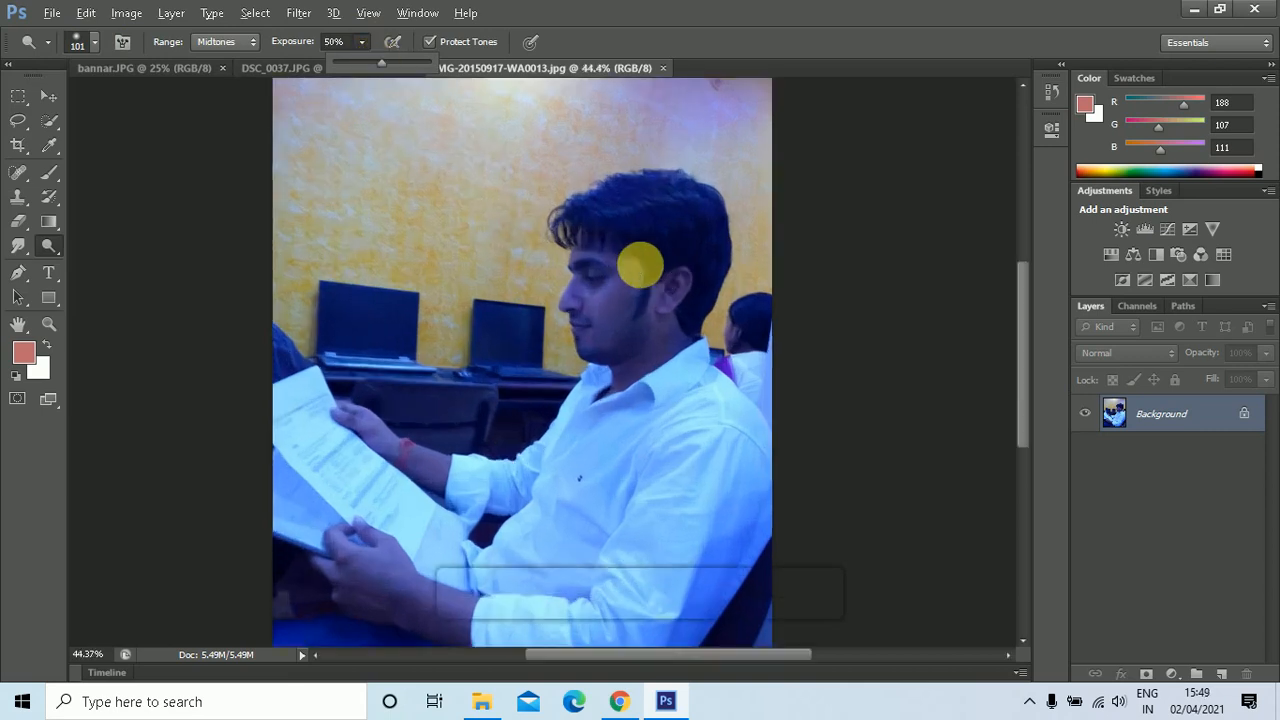
{"action": "scroll", "coordinate": [664, 289], "scroll_direction": "up", "scroll_amount": 3}
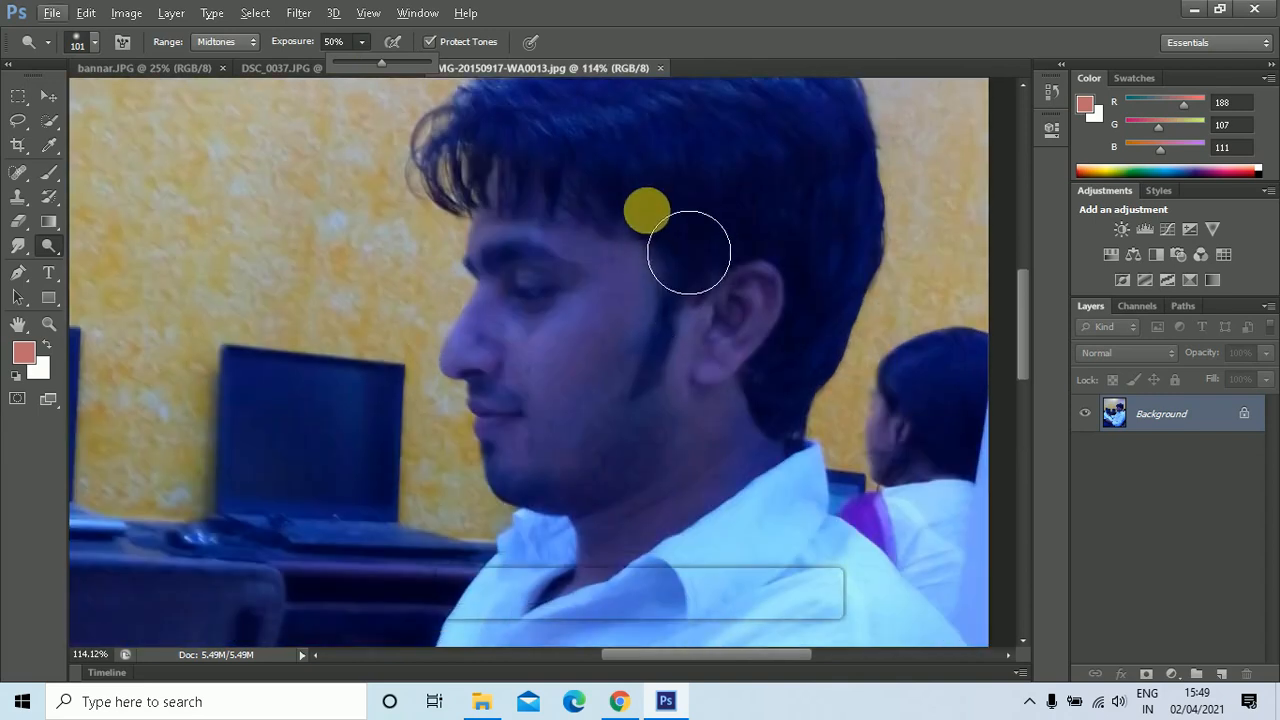
{"action": "mouse_move", "coordinate": [620, 393]}
{"action": "left_mouse_down"}
{"action": "mouse_move", "coordinate": [631, 349]}
{"action": "mouse_move", "coordinate": [614, 454]}
{"action": "mouse_move", "coordinate": [669, 463]}
{"action": "mouse_move", "coordinate": [583, 435]}
{"action": "mouse_move", "coordinate": [549, 337]}
{"action": "mouse_move", "coordinate": [569, 280]}
{"action": "mouse_move", "coordinate": [620, 323]}
{"action": "mouse_move", "coordinate": [555, 439]}
{"action": "mouse_move", "coordinate": [606, 509]}
{"action": "mouse_move", "coordinate": [711, 434]}
{"action": "mouse_move", "coordinate": [745, 366]}
{"action": "mouse_move", "coordinate": [763, 397]}
{"action": "mouse_move", "coordinate": [677, 514]}
{"action": "mouse_move", "coordinate": [751, 486]}
{"action": "mouse_move", "coordinate": [656, 520]}
{"action": "mouse_move", "coordinate": [649, 536]}
{"action": "mouse_move", "coordinate": [723, 546]}
{"action": "mouse_move", "coordinate": [634, 551]}
{"action": "mouse_move", "coordinate": [757, 505]}
{"action": "mouse_move", "coordinate": [617, 354]}
{"action": "mouse_move", "coordinate": [697, 457]}
{"action": "mouse_move", "coordinate": [623, 274]}
{"action": "mouse_move", "coordinate": [592, 271]}
{"action": "mouse_move", "coordinate": [717, 566]}
{"action": "mouse_move", "coordinate": [587, 267]}
{"action": "left_mouse_up"}
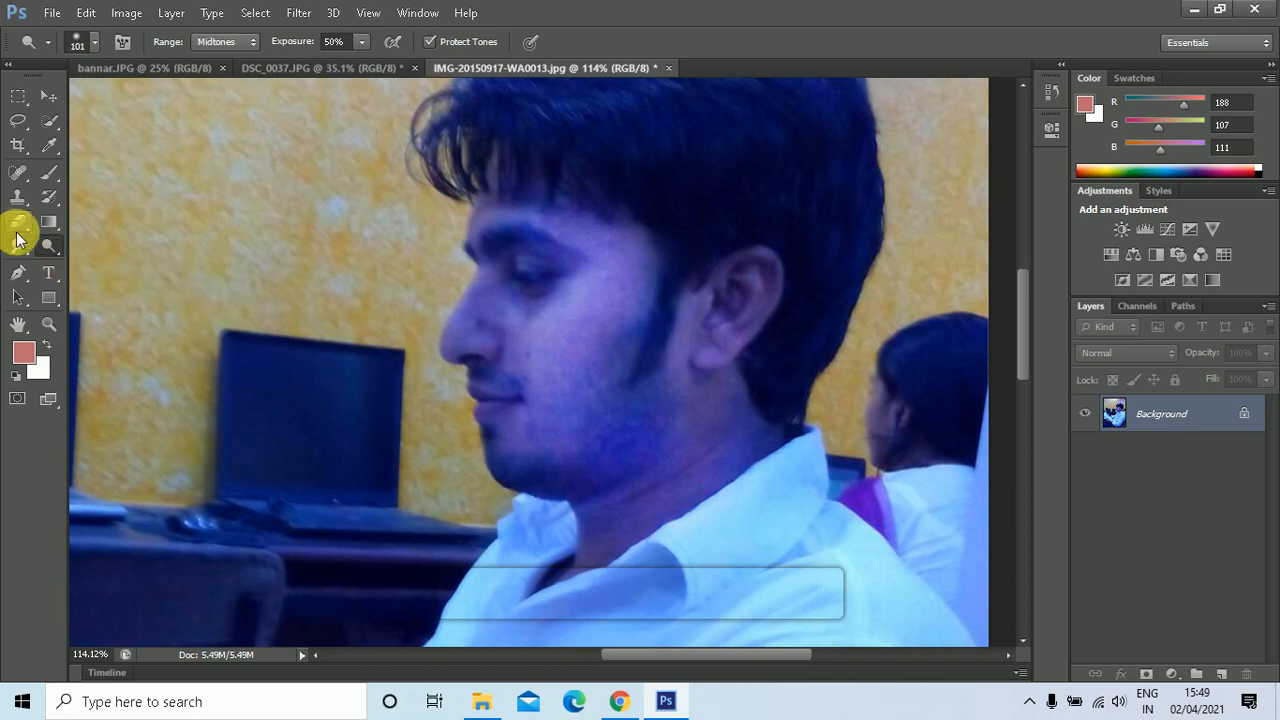
- Darken the face of the man reading papers with the Burn Tool
{"action": "left_click", "coordinate": [48, 247]}
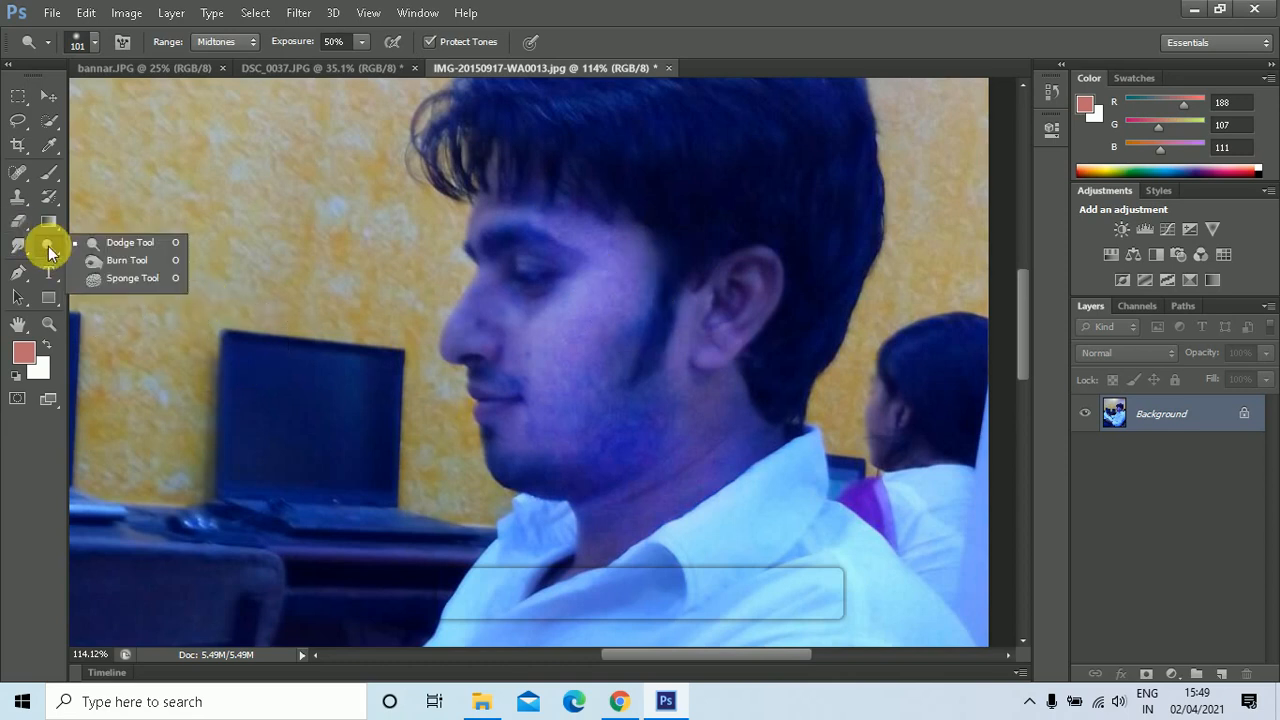
{"action": "left_click", "coordinate": [115, 261]}
{"action": "mouse_move", "coordinate": [500, 357]}
{"action": "left_mouse_down"}
{"action": "mouse_move", "coordinate": [609, 394]}
{"action": "mouse_move", "coordinate": [626, 315]}
{"action": "mouse_move", "coordinate": [597, 423]}
{"action": "mouse_move", "coordinate": [523, 314]}
{"action": "mouse_move", "coordinate": [683, 397]}
{"action": "mouse_move", "coordinate": [497, 288]}
{"action": "left_mouse_up"}
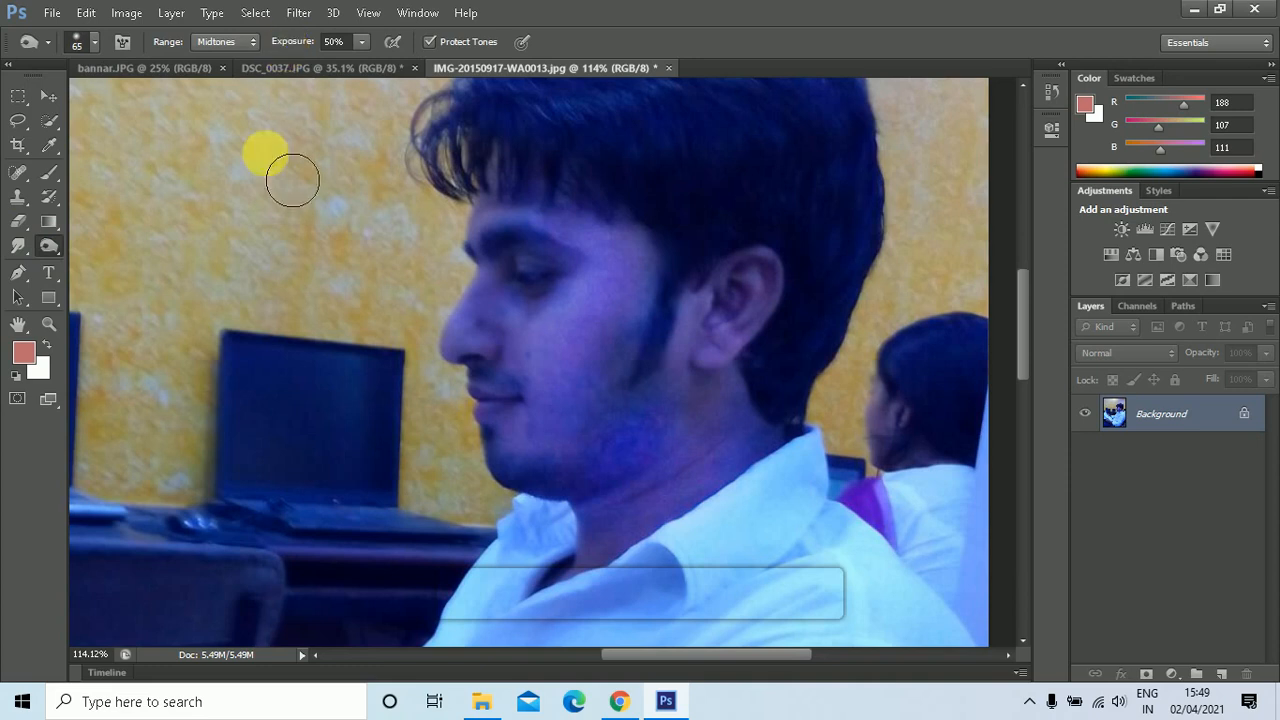
{"action": "left_click", "coordinate": [53, 249]}
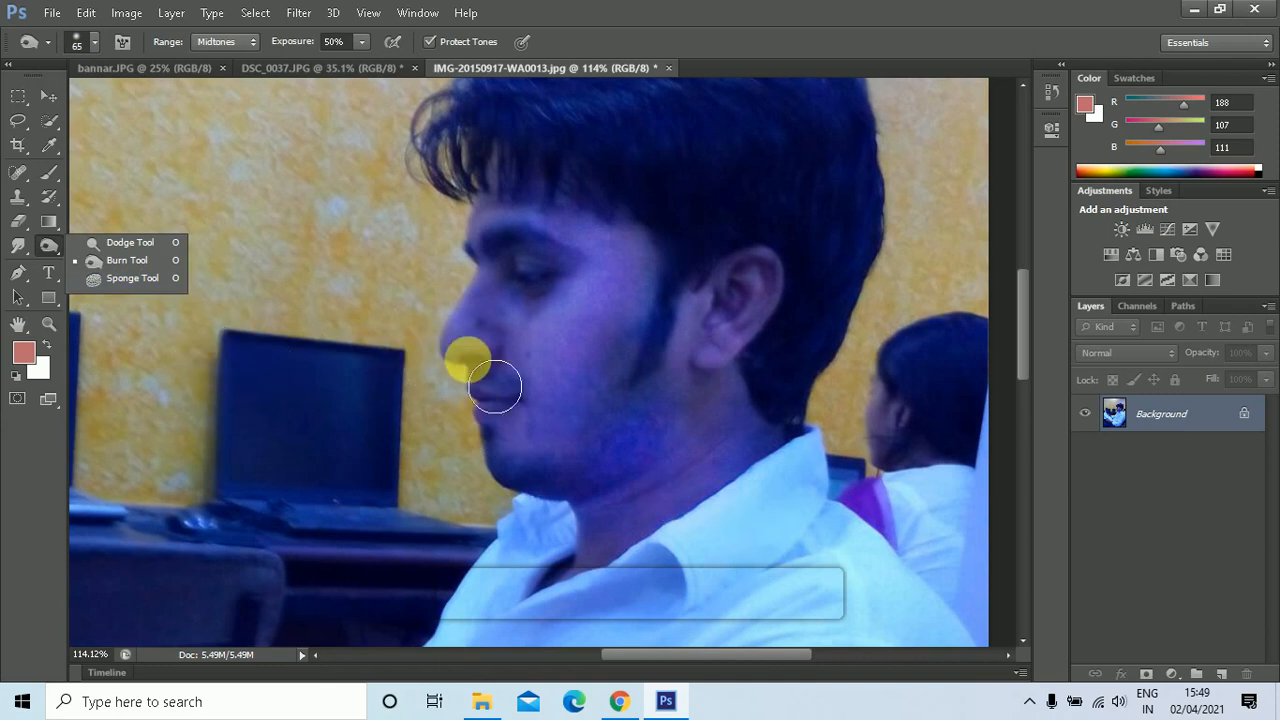
{"action": "left_click", "coordinate": [588, 428]}
- Switch to the DSC_0037.JPG photo and find a close-up of the young man in the dark blue shirt in the back row
{"action": "left_click", "coordinate": [357, 65]}
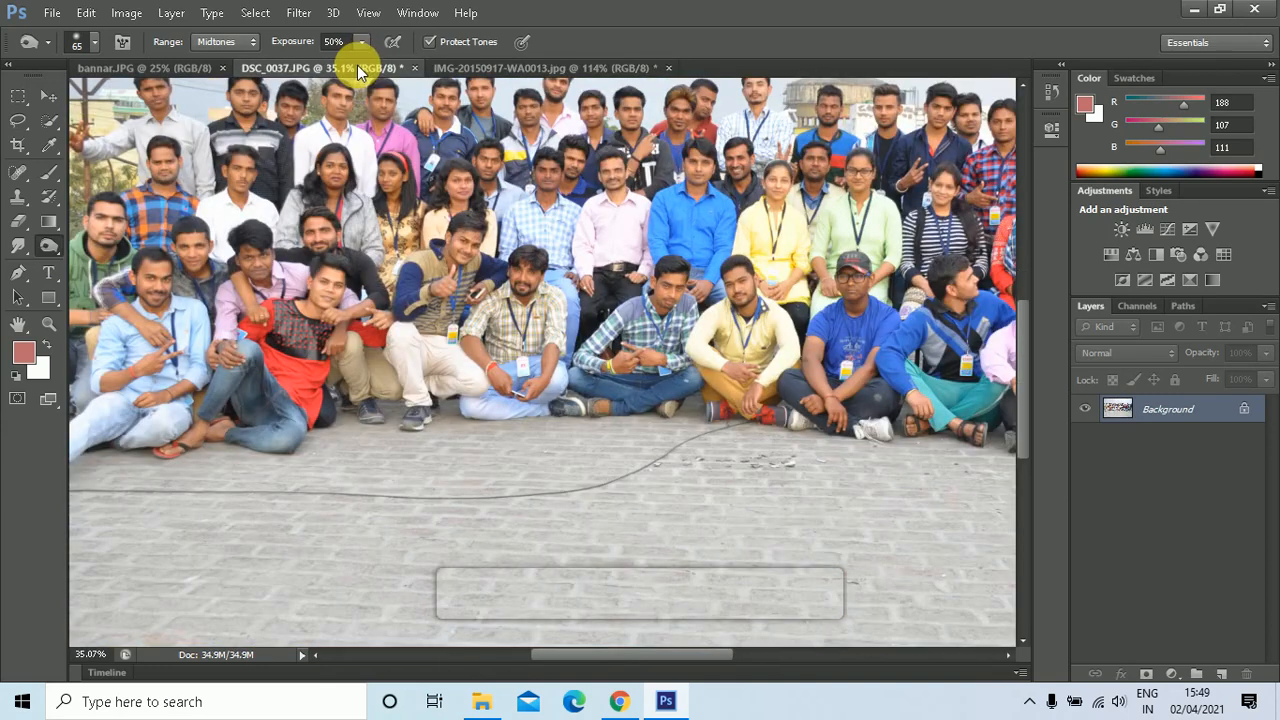
{"action": "scroll", "coordinate": [622, 334], "scroll_direction": "up", "scroll_amount": 5}
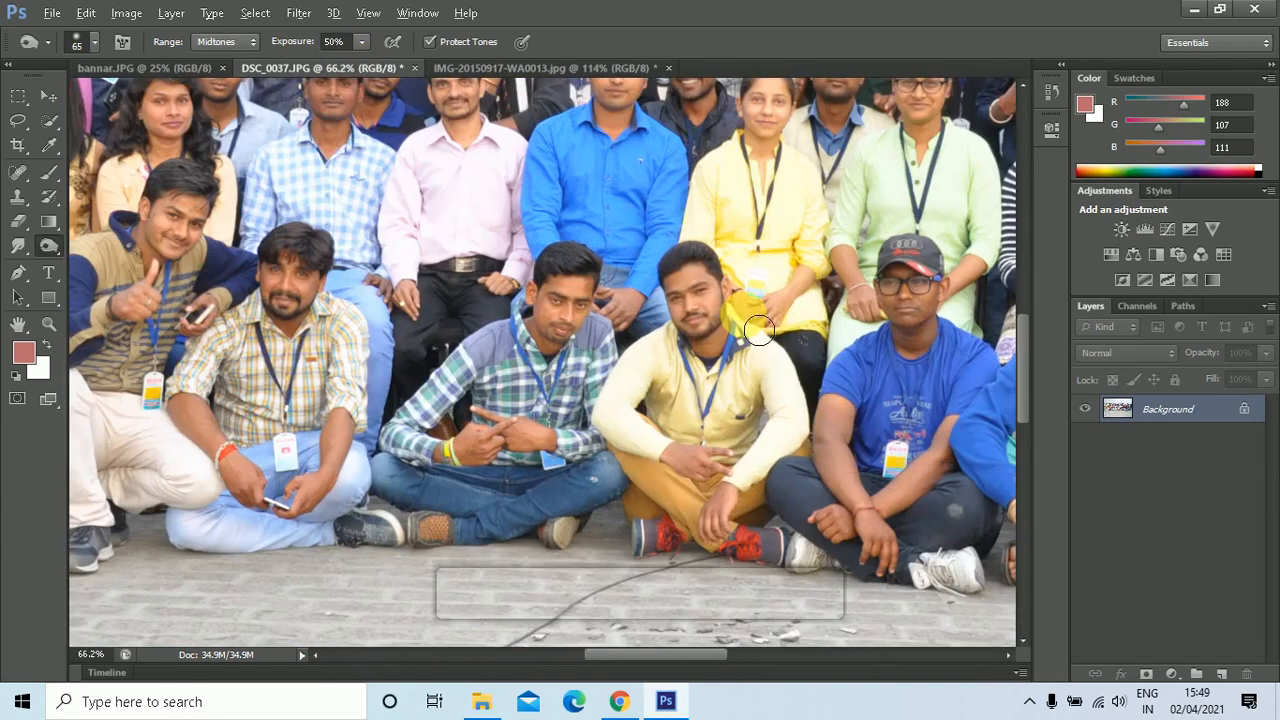
{"action": "scroll", "coordinate": [766, 340], "scroll_direction": "up", "scroll_amount": 3}
{"action": "scroll", "coordinate": [777, 352], "scroll_direction": "down", "scroll_amount": 1}
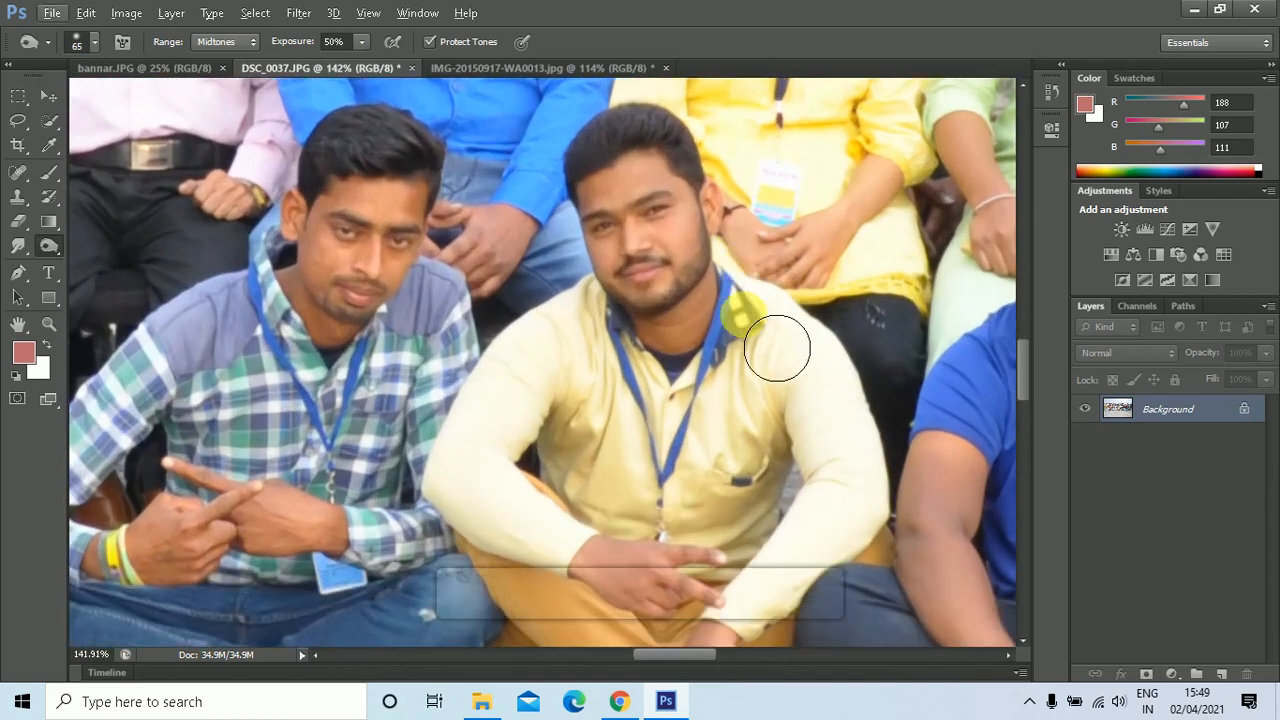
{"action": "scroll", "coordinate": [763, 446], "scroll_direction": "down", "scroll_amount": 3}
{"action": "scroll", "coordinate": [760, 575], "scroll_direction": "up", "scroll_amount": 1}
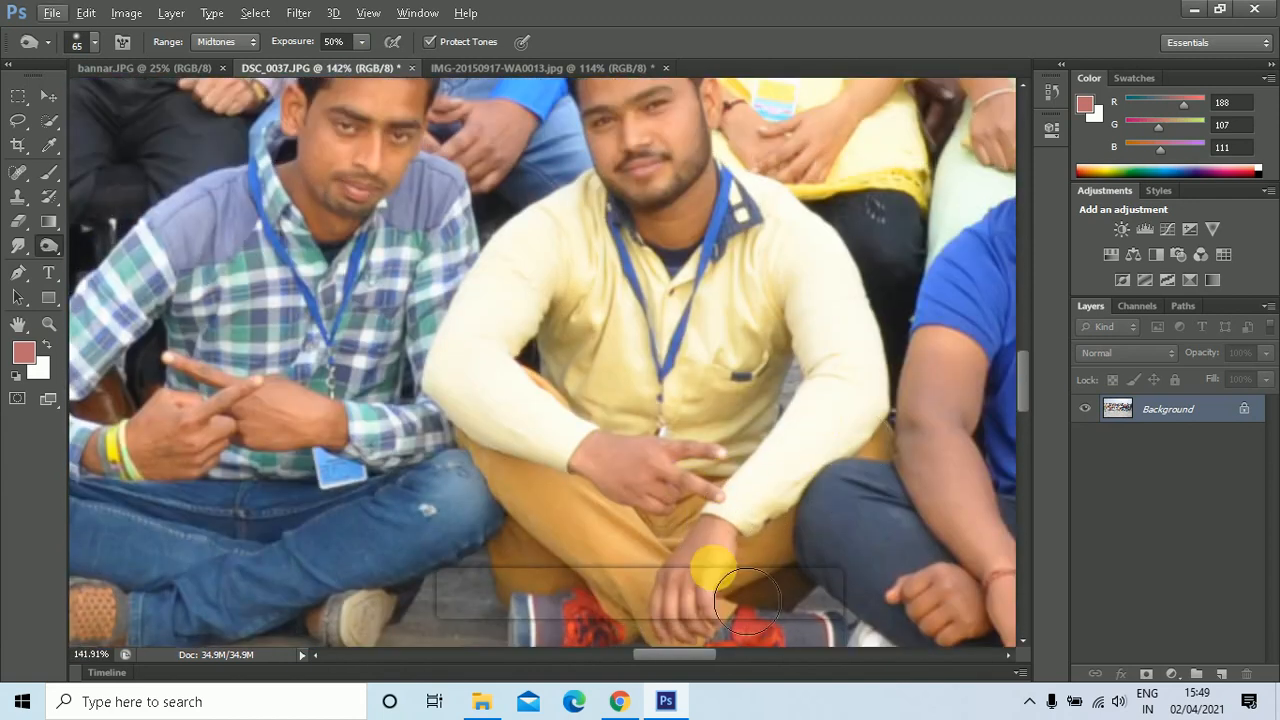
{"action": "left_click_drag", "start_coordinate": [684, 658], "coordinate": [709, 651]}
{"action": "scroll", "coordinate": [629, 451], "scroll_direction": "up", "scroll_amount": 3}
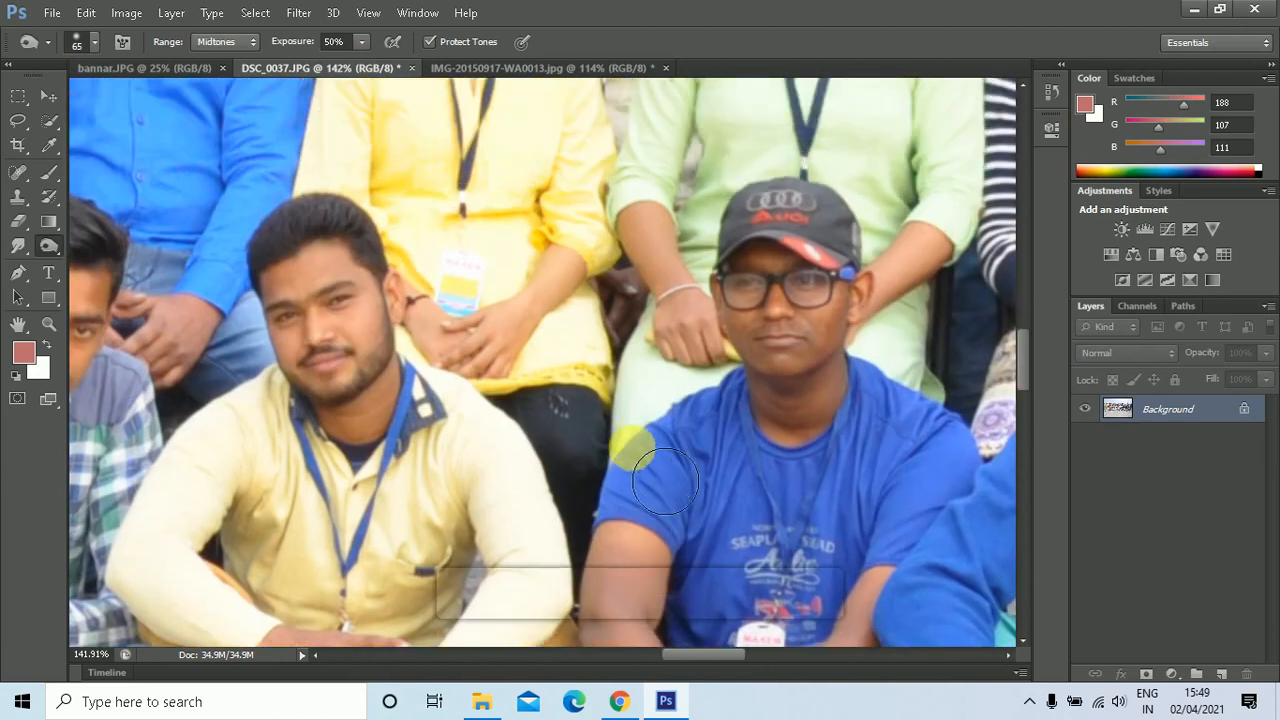
{"action": "scroll", "coordinate": [735, 415], "scroll_direction": "up", "scroll_amount": 3}
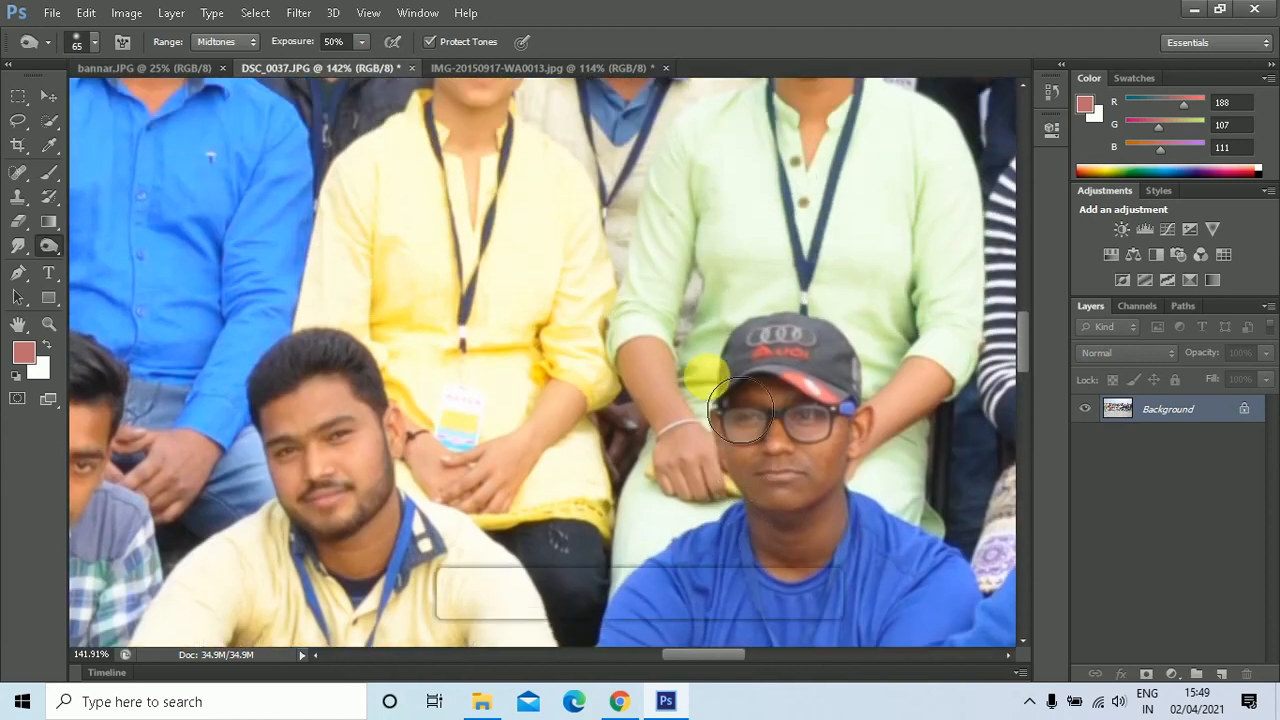
{"action": "scroll", "coordinate": [740, 411], "scroll_direction": "up", "scroll_amount": 3}
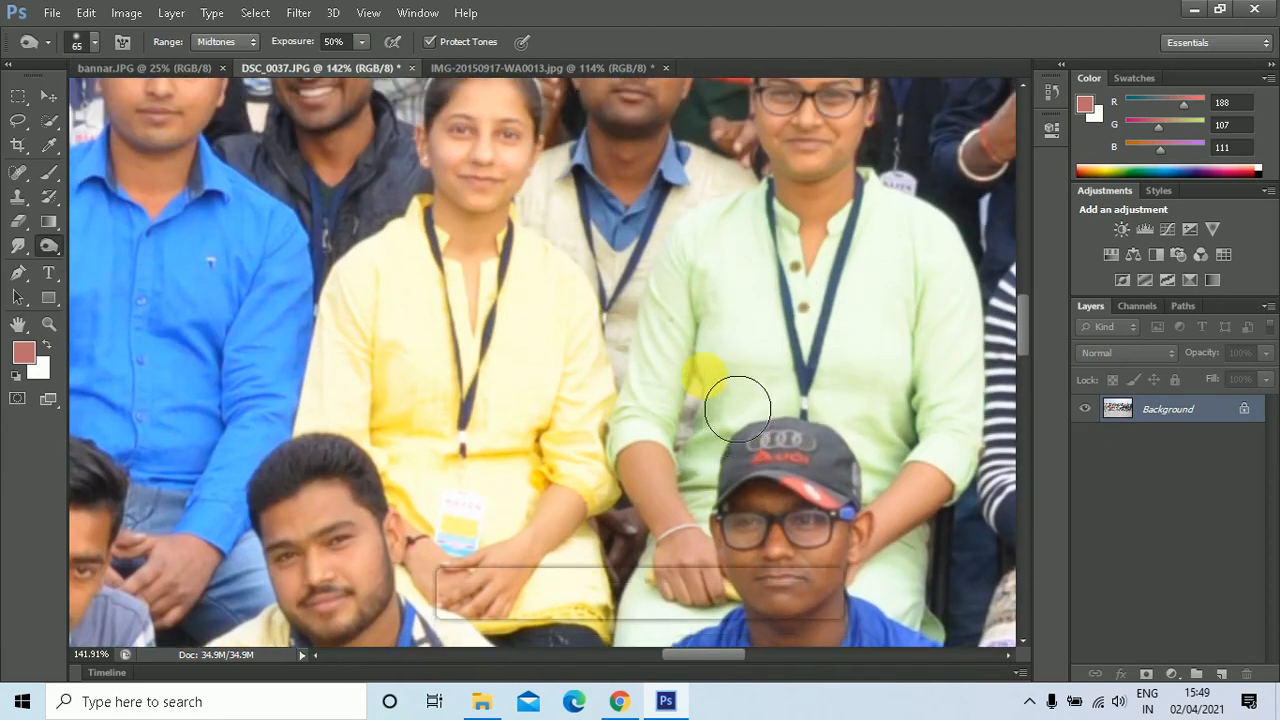
{"action": "scroll", "coordinate": [716, 374], "scroll_direction": "up", "scroll_amount": 5}
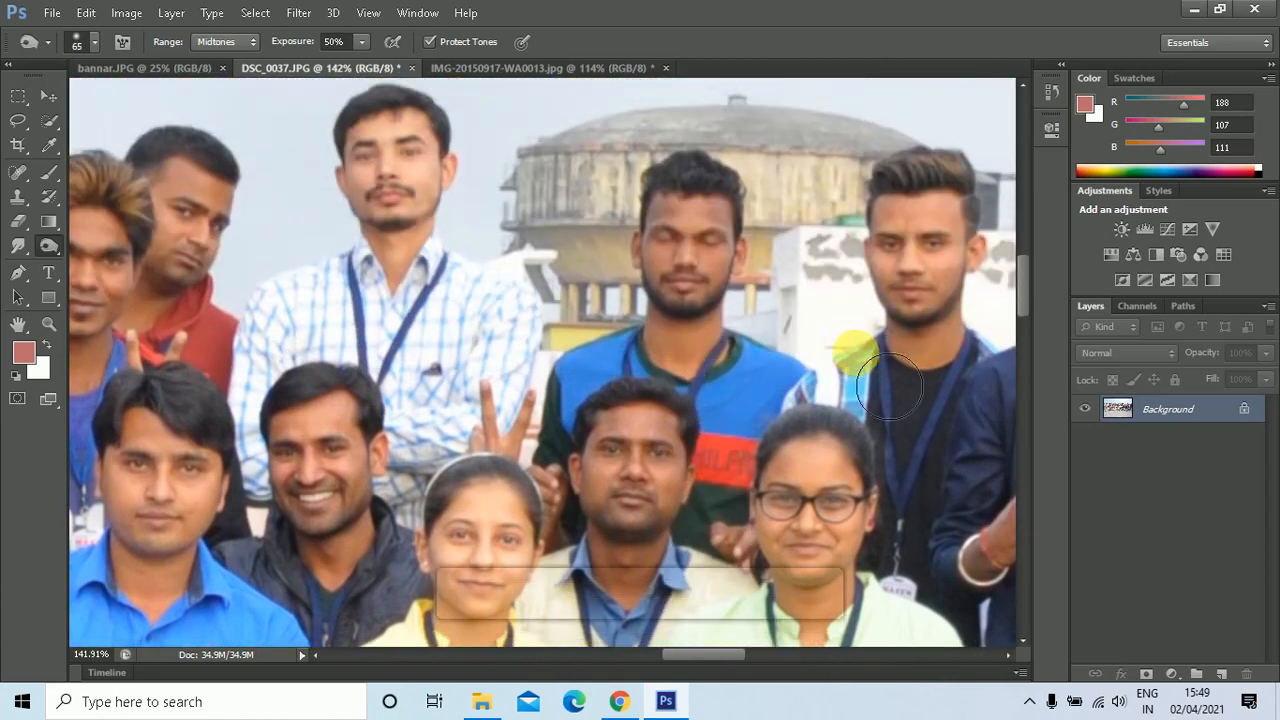
{"action": "scroll", "coordinate": [651, 491], "scroll_direction": "down", "scroll_amount": 1}
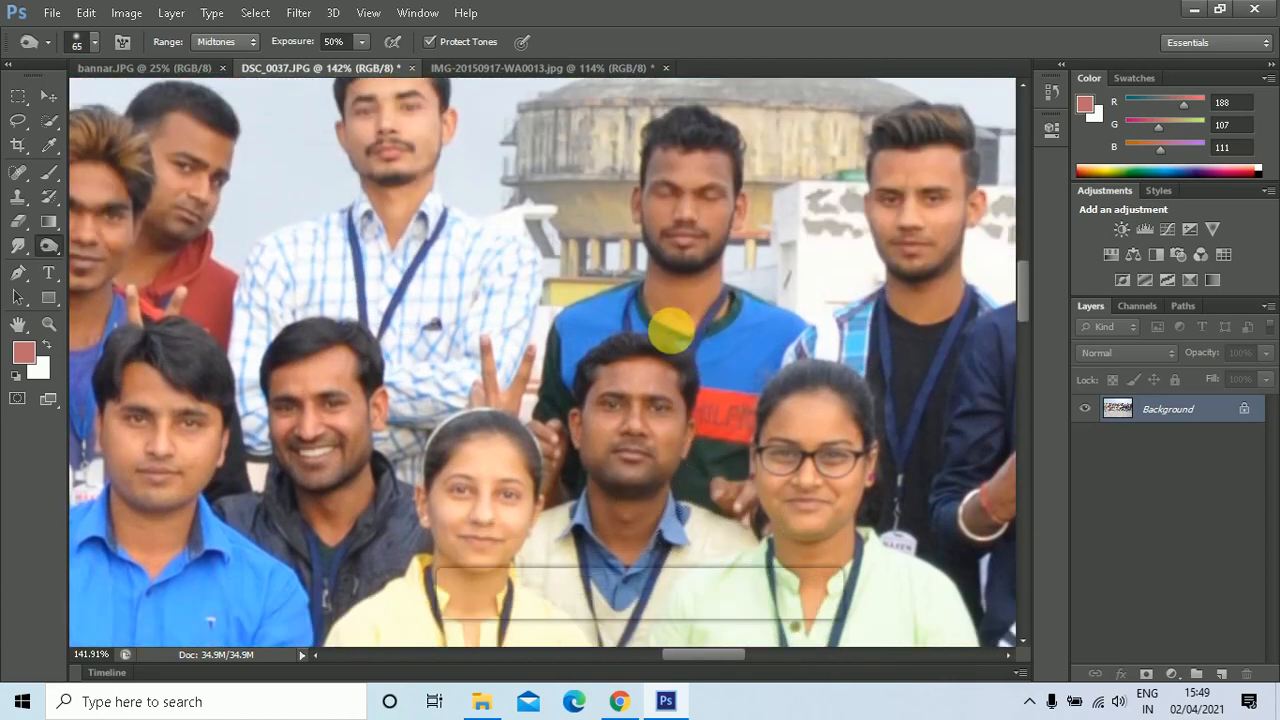
{"action": "scroll", "coordinate": [902, 277], "scroll_direction": "up", "scroll_amount": 1}
{"action": "scroll", "coordinate": [902, 277], "scroll_direction": "up", "scroll_amount": 4}
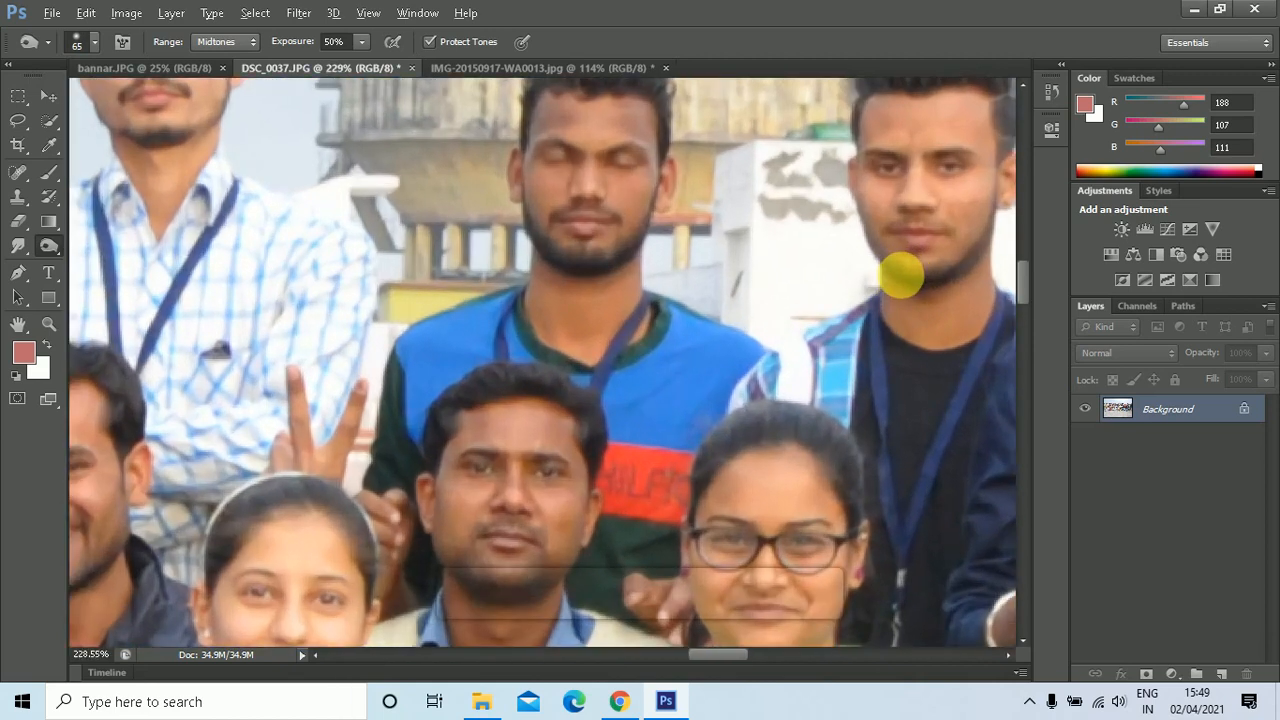
{"action": "left_click_drag", "start_coordinate": [762, 654], "coordinate": [788, 654]}
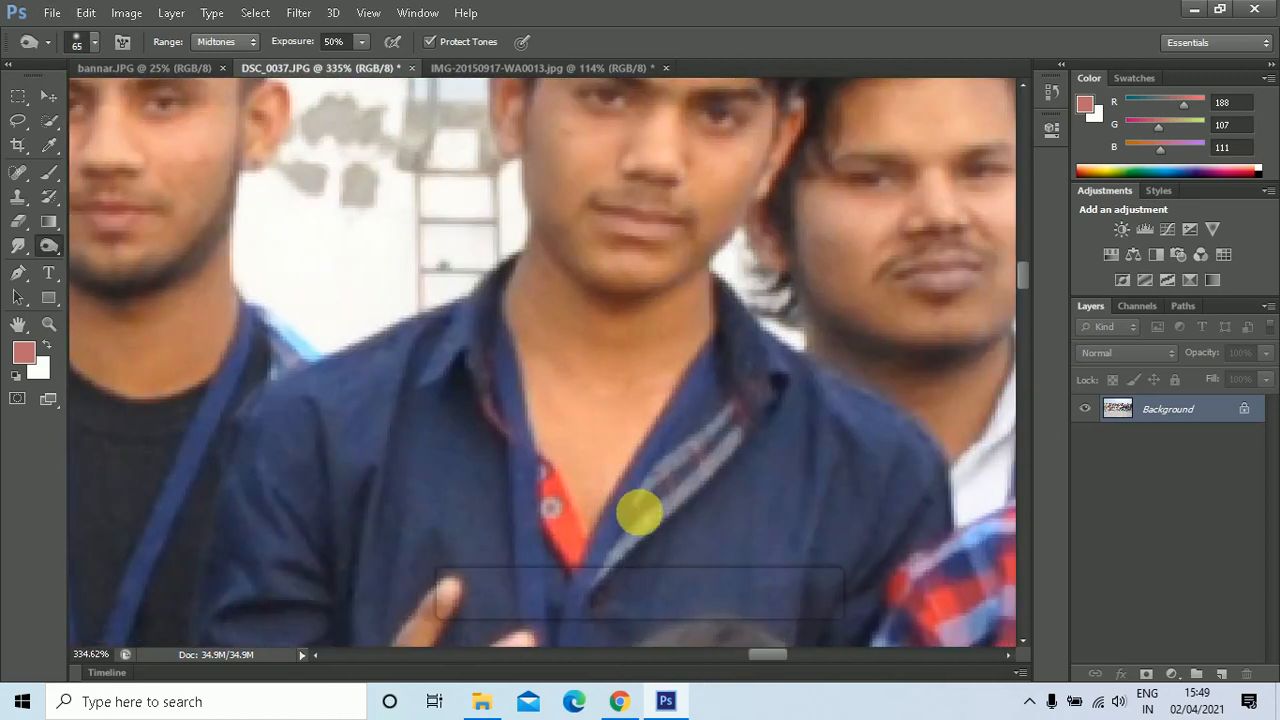
{"action": "scroll", "coordinate": [637, 506], "scroll_direction": "up", "scroll_amount": 5}
{"action": "scroll", "coordinate": [582, 484], "scroll_direction": "up", "scroll_amount": 2}
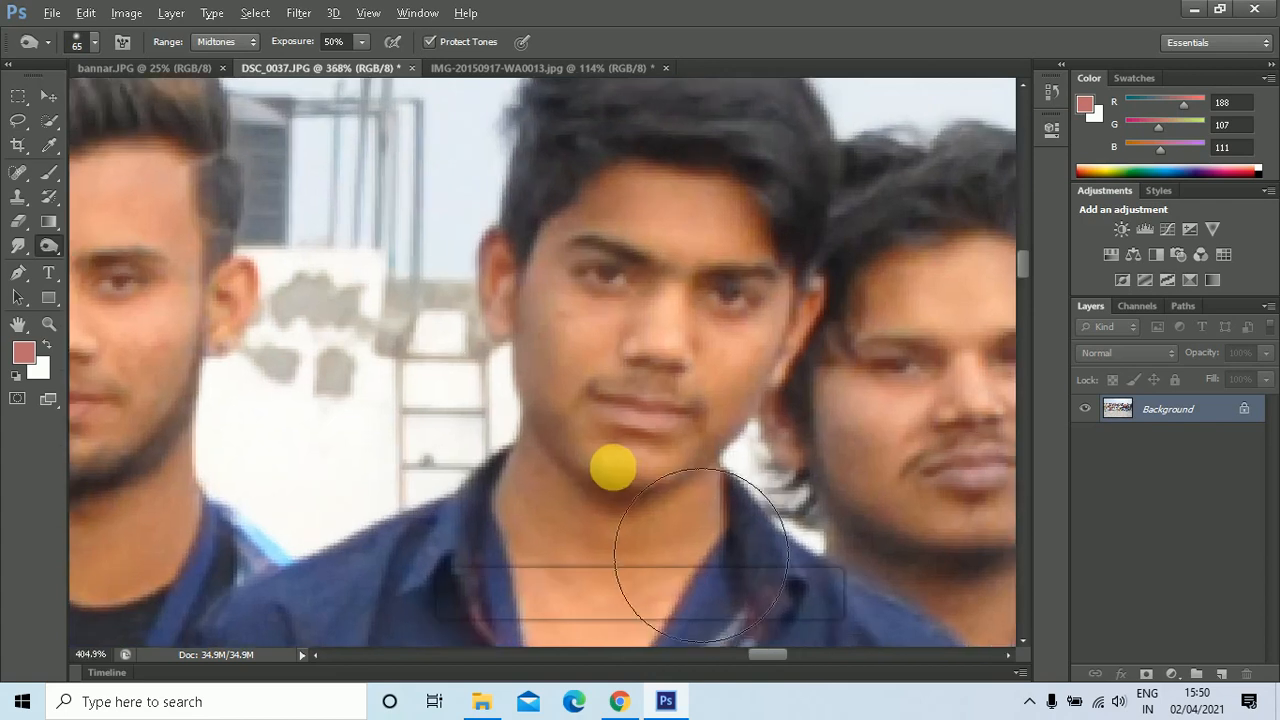
- Choose the Sponge Tool in Desaturate mode and set its brush size to 49 px
{"action": "right_click", "coordinate": [45, 250]}
{"action": "left_click", "coordinate": [101, 276]}
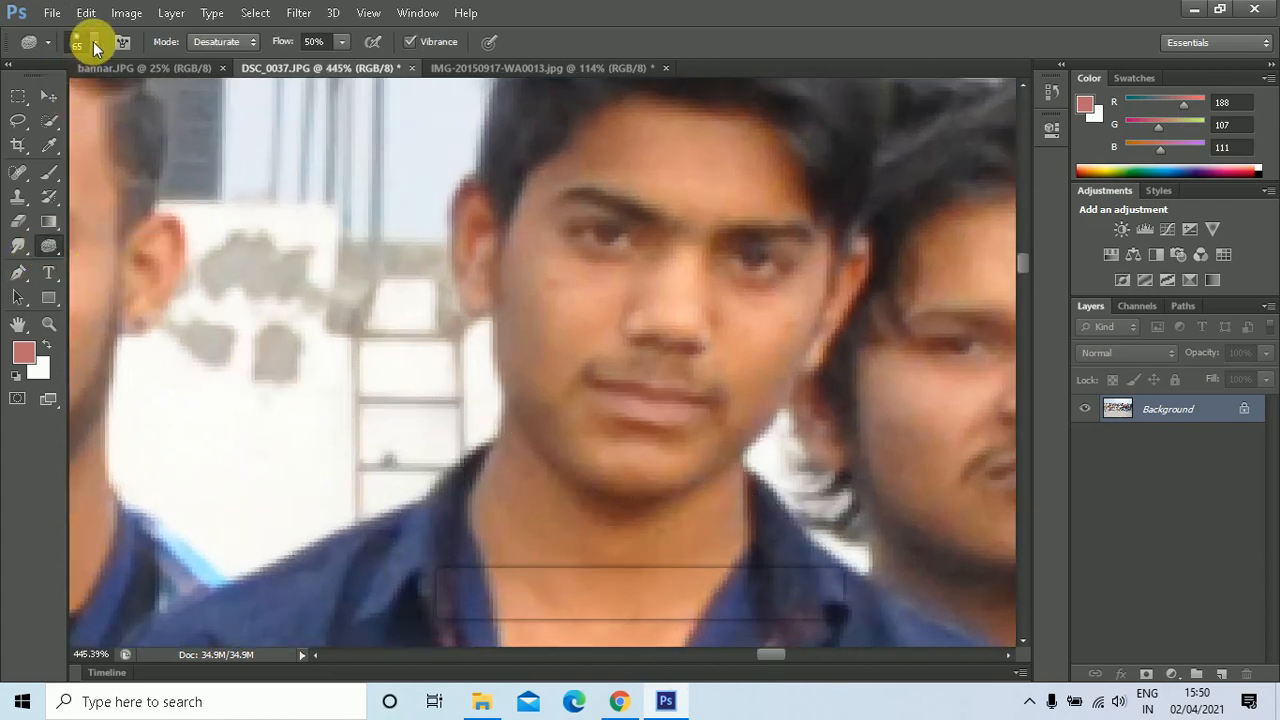
{"action": "left_click", "coordinate": [93, 41]}
{"action": "left_click_drag", "start_coordinate": [103, 102], "coordinate": [72, 101]}
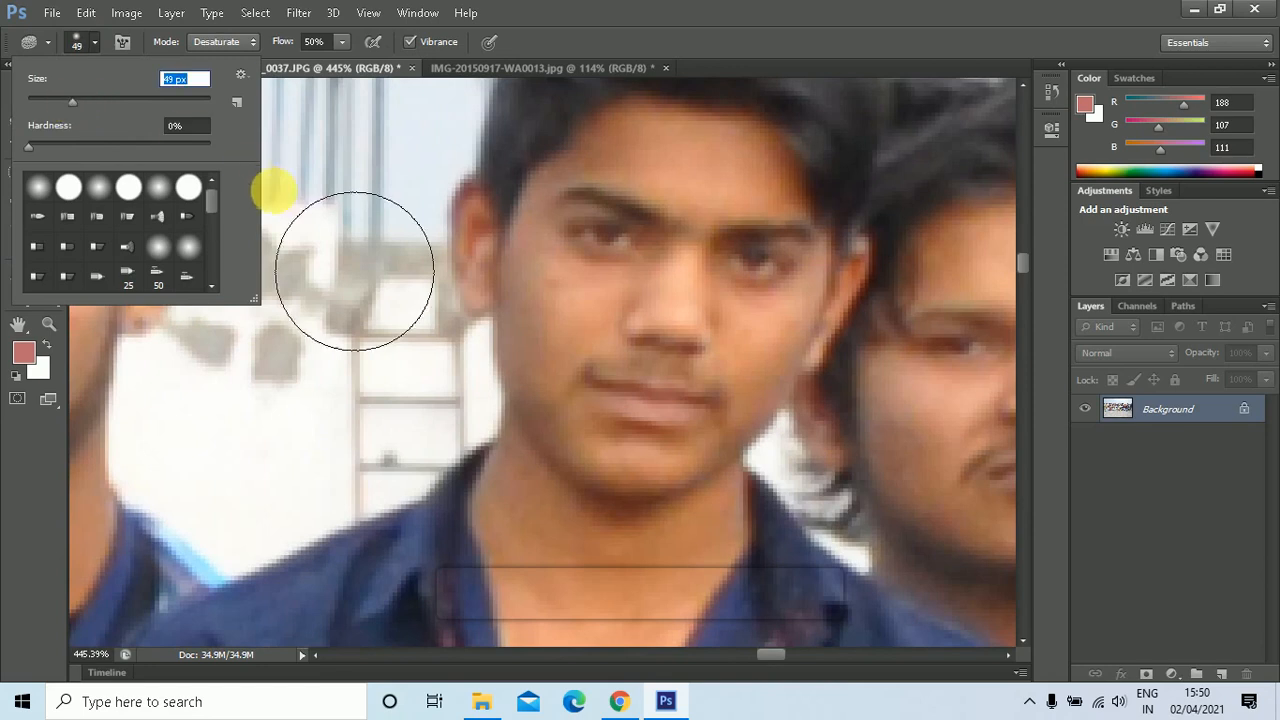
{"action": "left_click", "coordinate": [252, 42]}
{"action": "left_click", "coordinate": [630, 396]}
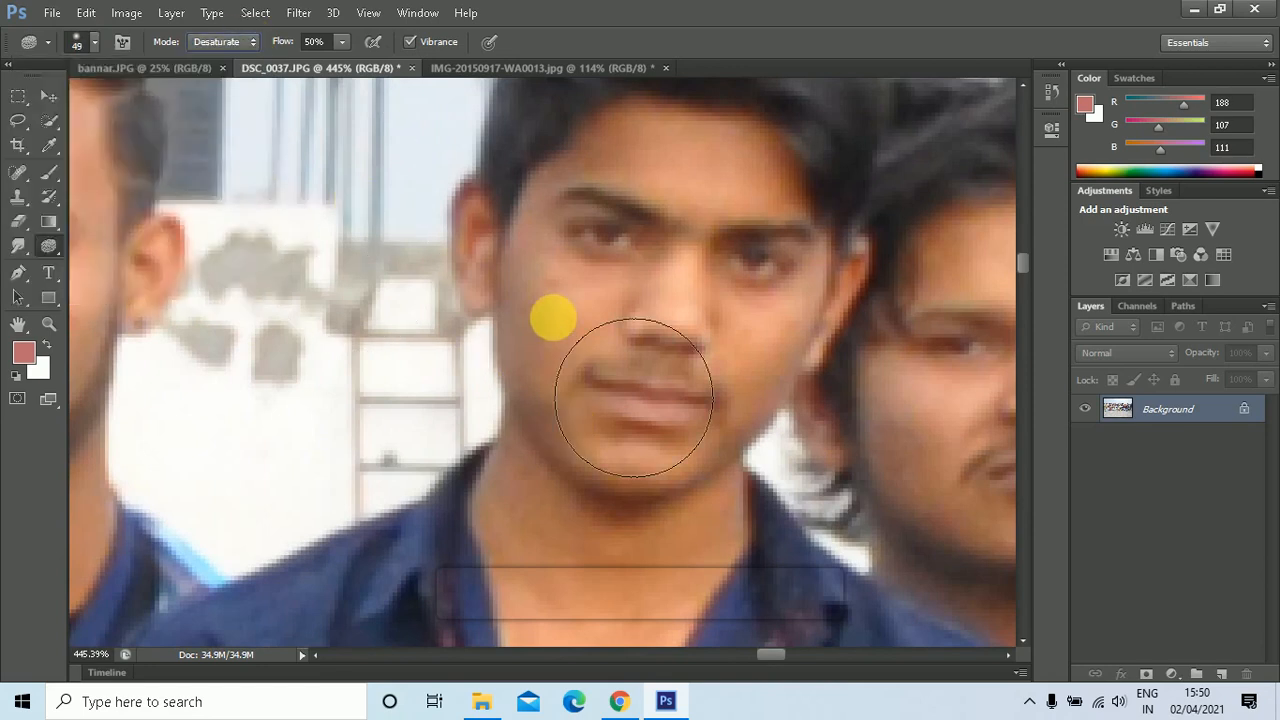
- Reduce the sponge brush size to 28 px and desaturate the skin on the young man's neck below the chin
{"action": "left_click", "coordinate": [91, 40]}
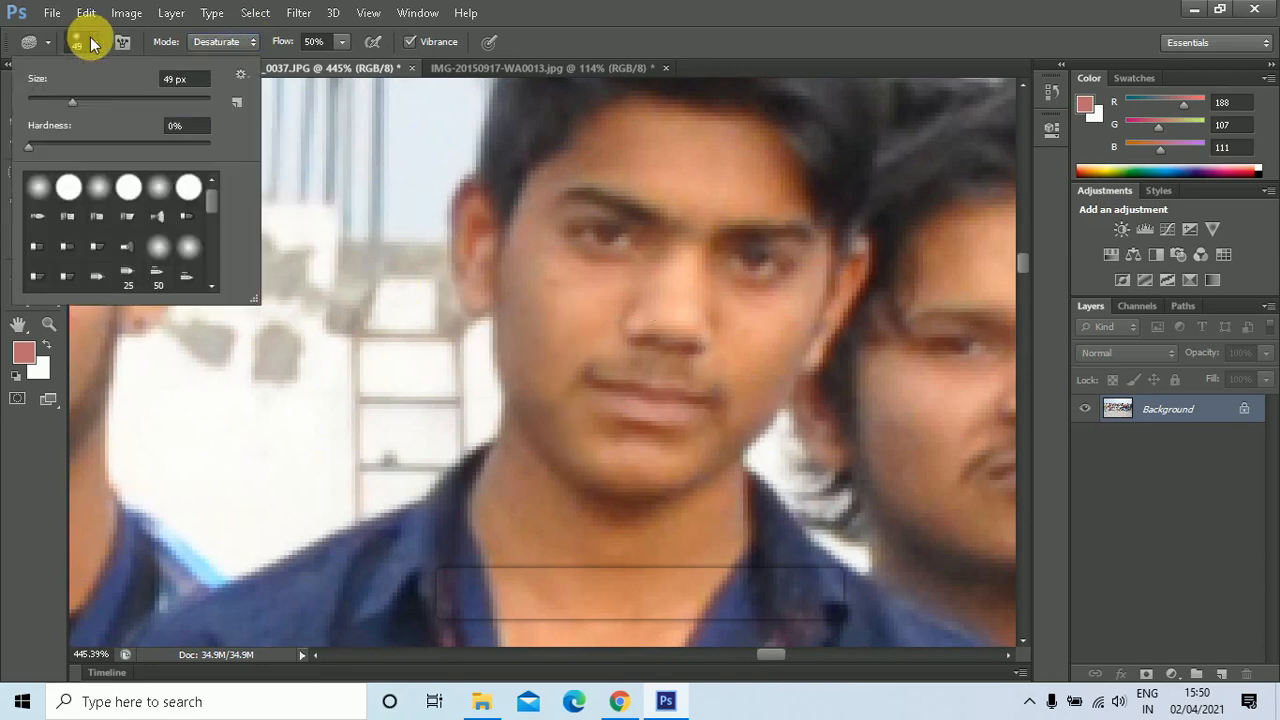
{"action": "left_click_drag", "start_coordinate": [68, 100], "coordinate": [53, 108]}
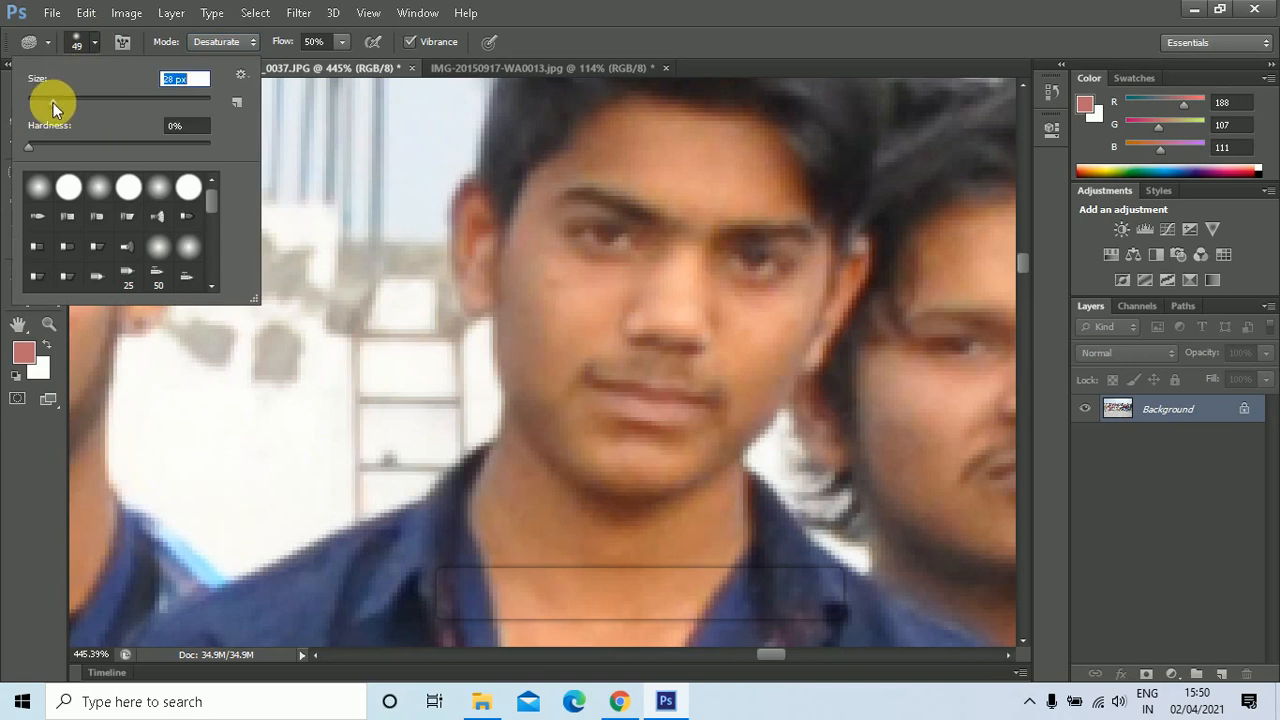
{"action": "left_click", "coordinate": [592, 370]}
{"action": "mouse_move", "coordinate": [652, 600]}
{"action": "left_mouse_down"}
{"action": "mouse_move", "coordinate": [637, 583]}
{"action": "mouse_move", "coordinate": [720, 591]}
{"action": "mouse_move", "coordinate": [614, 600]}
{"action": "mouse_move", "coordinate": [684, 590]}
{"action": "mouse_move", "coordinate": [703, 551]}
{"action": "mouse_move", "coordinate": [638, 537]}
{"action": "mouse_move", "coordinate": [688, 556]}
{"action": "mouse_move", "coordinate": [634, 567]}
{"action": "mouse_move", "coordinate": [680, 586]}
{"action": "mouse_move", "coordinate": [649, 594]}
{"action": "left_mouse_up"}
- Set the Sponge Tool to Saturate mode and intensify the colour of the young man's cheek
{"action": "scroll", "coordinate": [703, 551], "scroll_direction": "down", "scroll_amount": 1}
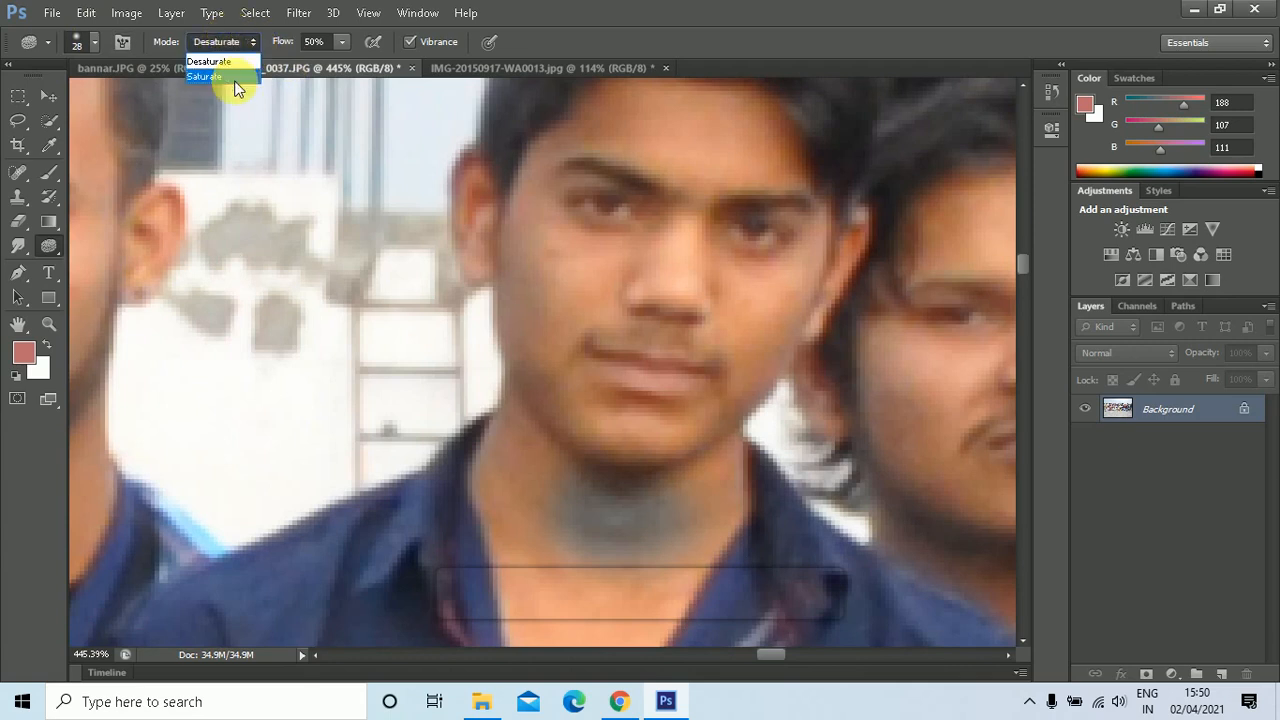
{"action": "left_click", "coordinate": [238, 84]}
{"action": "mouse_move", "coordinate": [517, 314]}
{"action": "left_mouse_down"}
{"action": "mouse_move", "coordinate": [598, 300]}
{"action": "mouse_move", "coordinate": [602, 330]}
{"action": "mouse_move", "coordinate": [608, 311]}
{"action": "mouse_move", "coordinate": [591, 343]}
{"action": "mouse_move", "coordinate": [600, 315]}
{"action": "mouse_move", "coordinate": [606, 369]}
{"action": "mouse_move", "coordinate": [593, 380]}
{"action": "mouse_move", "coordinate": [575, 342]}
{"action": "mouse_move", "coordinate": [545, 452]}
{"action": "mouse_move", "coordinate": [579, 437]}
{"action": "mouse_move", "coordinate": [530, 440]}
{"action": "mouse_move", "coordinate": [565, 384]}
{"action": "mouse_move", "coordinate": [625, 465]}
{"action": "mouse_move", "coordinate": [737, 445]}
{"action": "mouse_move", "coordinate": [730, 189]}
{"action": "mouse_move", "coordinate": [709, 367]}
{"action": "mouse_move", "coordinate": [727, 375]}
{"action": "mouse_move", "coordinate": [759, 174]}
{"action": "mouse_move", "coordinate": [740, 171]}
{"action": "mouse_move", "coordinate": [780, 184]}
{"action": "mouse_move", "coordinate": [724, 182]}
{"action": "mouse_move", "coordinate": [733, 177]}
{"action": "mouse_move", "coordinate": [676, 504]}
{"action": "mouse_move", "coordinate": [688, 505]}
{"action": "mouse_move", "coordinate": [679, 601]}
{"action": "mouse_move", "coordinate": [690, 640]}
{"action": "mouse_move", "coordinate": [749, 563]}
{"action": "mouse_move", "coordinate": [633, 627]}
{"action": "mouse_move", "coordinate": [653, 592]}
{"action": "left_mouse_up"}
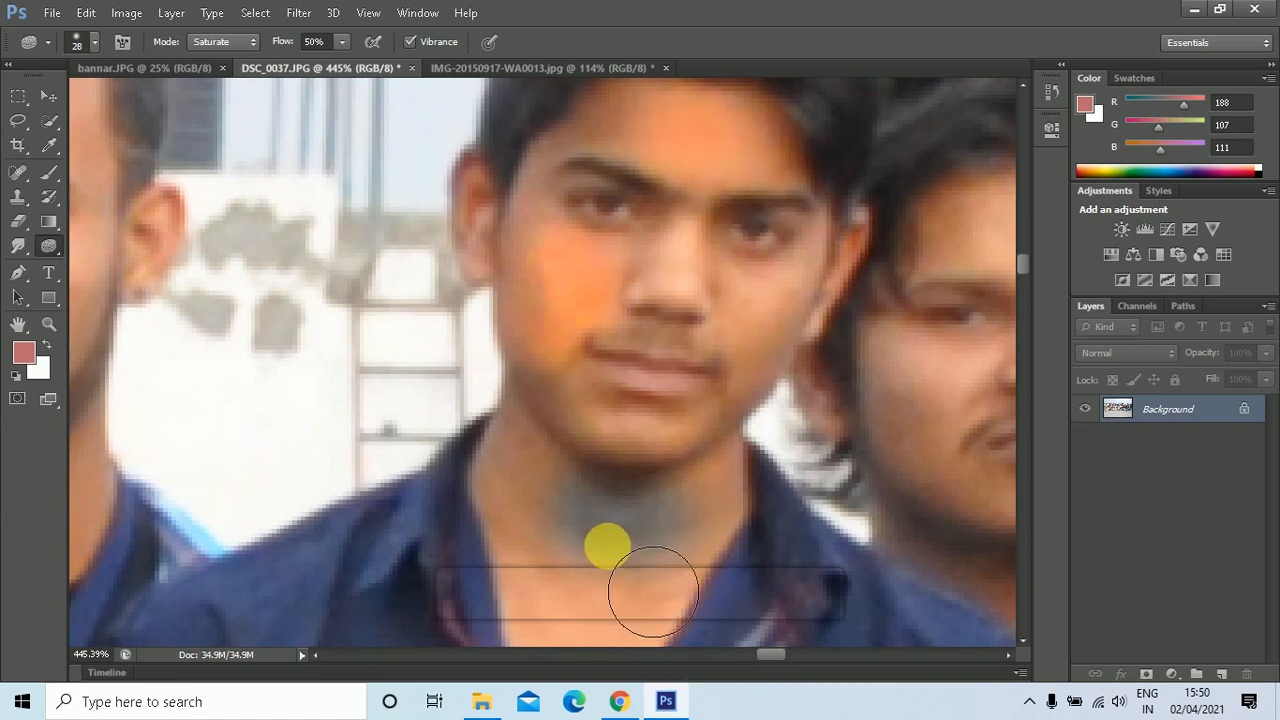
- Saturate the red Audi lettering on the cap of the seated man in glasses with the Sponge Tool
{"action": "scroll", "coordinate": [650, 585], "scroll_direction": "down", "scroll_amount": 4}
{"action": "scroll", "coordinate": [614, 530], "scroll_direction": "down", "scroll_amount": 4}
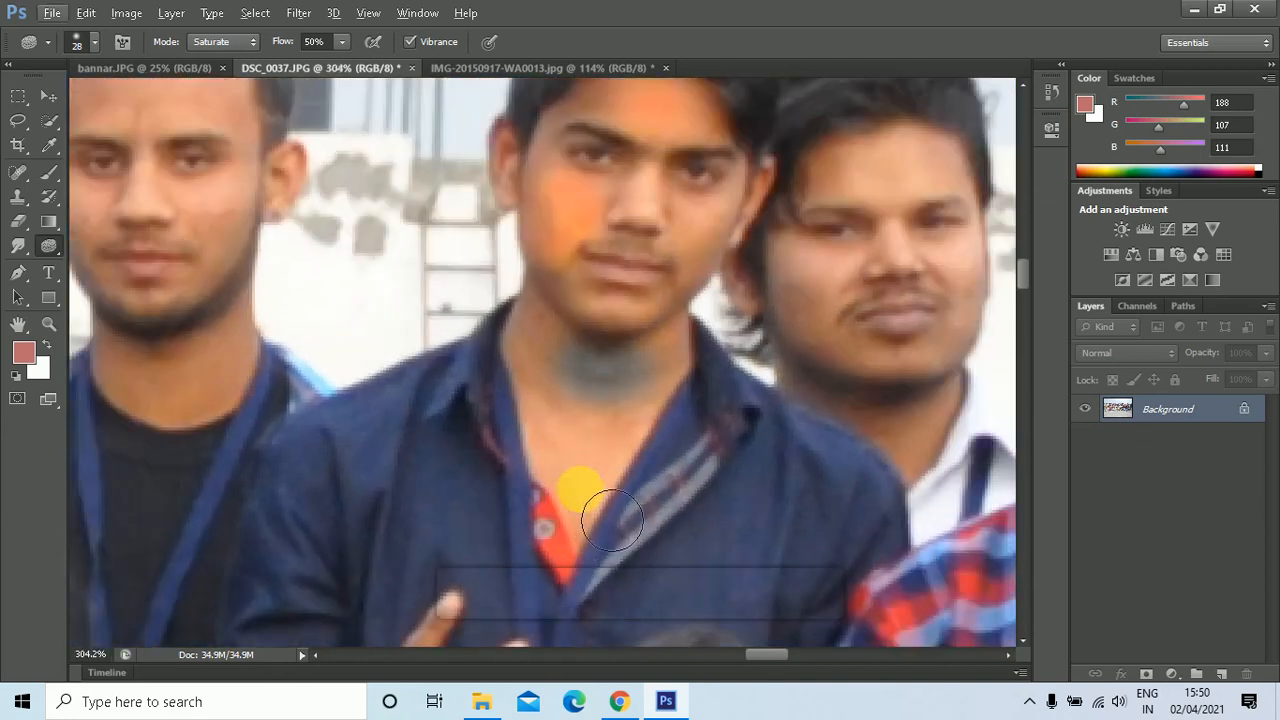
{"action": "scroll", "coordinate": [612, 520], "scroll_direction": "down", "scroll_amount": 10}
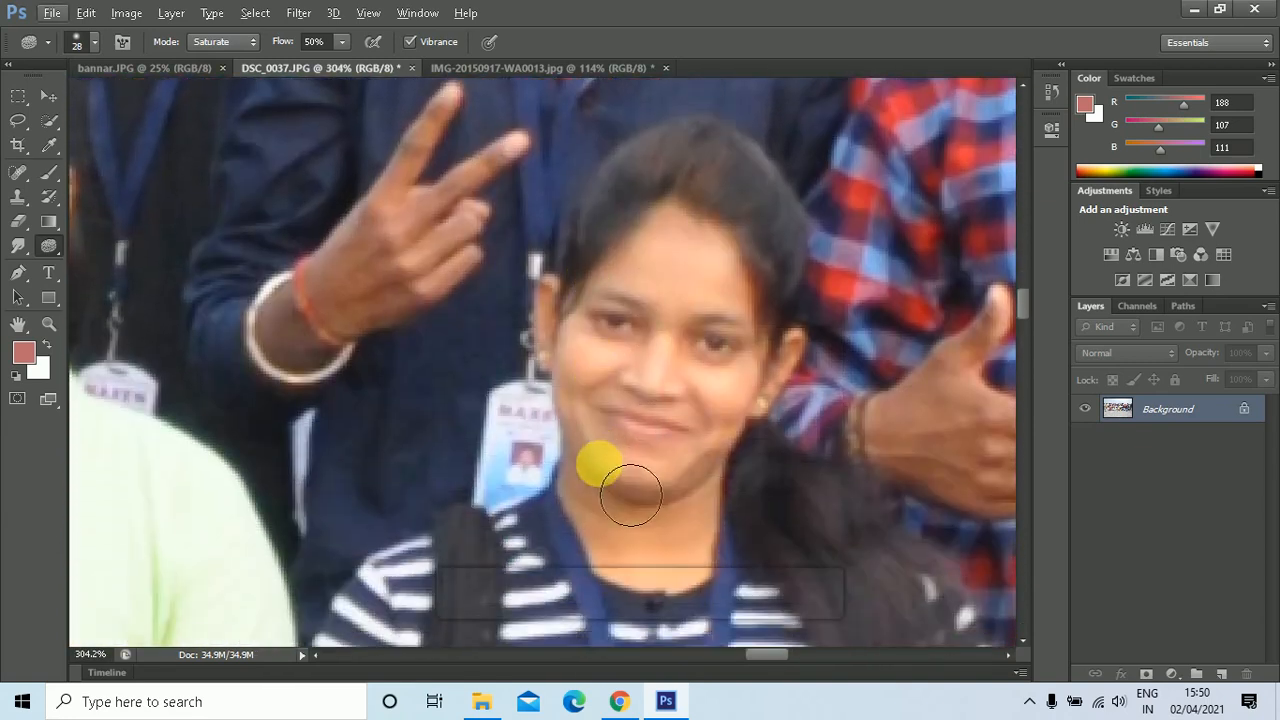
{"action": "scroll", "coordinate": [630, 495], "scroll_direction": "down", "scroll_amount": 10}
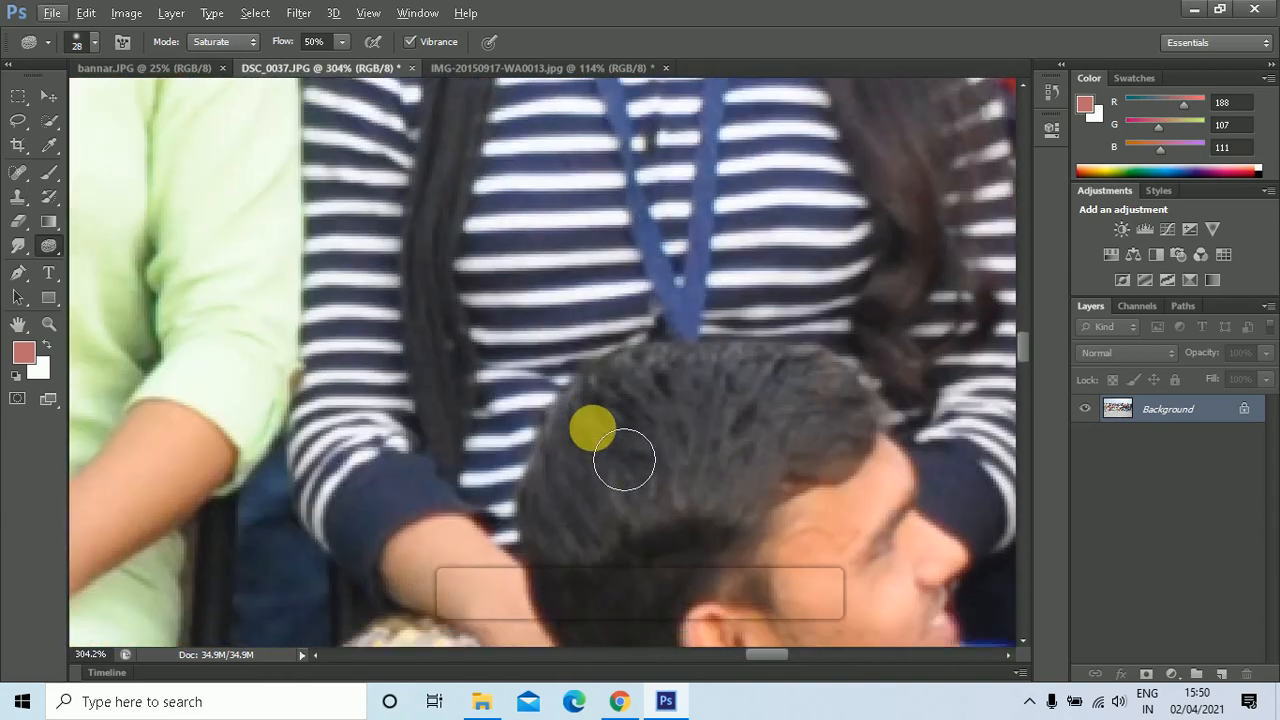
{"action": "scroll", "coordinate": [624, 459], "scroll_direction": "down", "scroll_amount": 3}
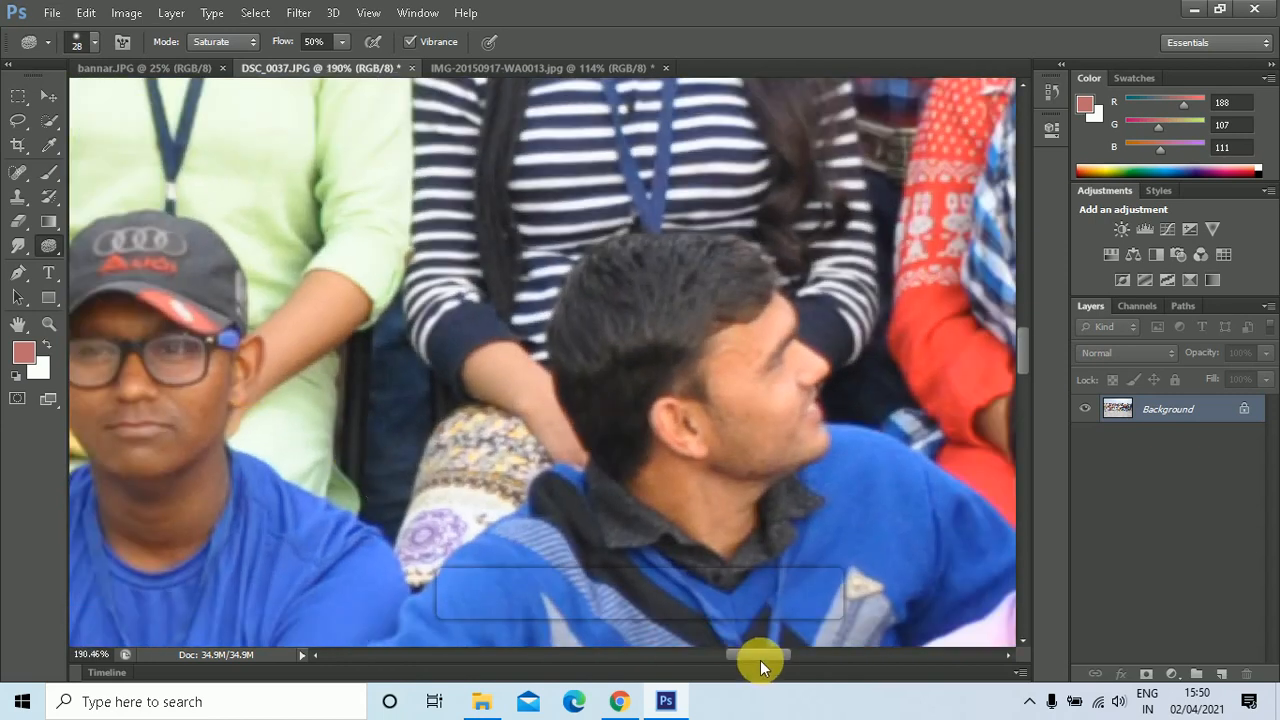
{"action": "left_click_drag", "start_coordinate": [760, 660], "coordinate": [714, 656]}
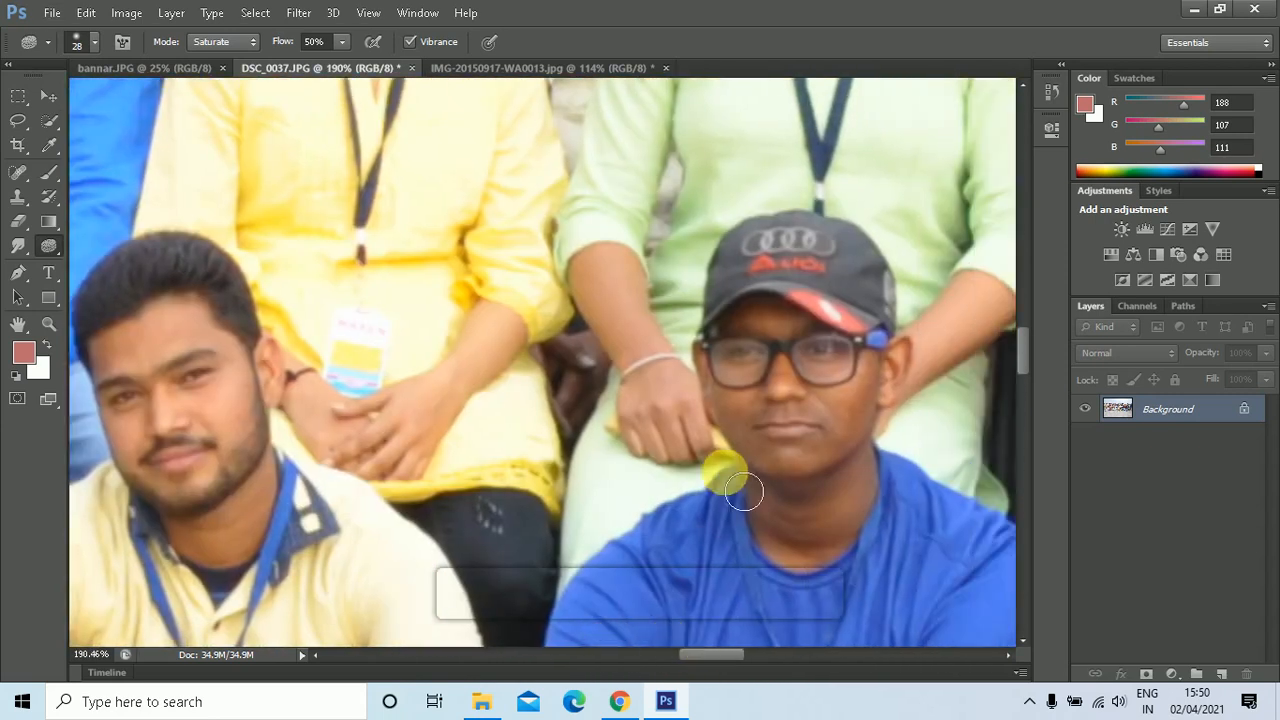
{"action": "scroll", "coordinate": [743, 490], "scroll_direction": "up", "scroll_amount": 3}
{"action": "scroll", "coordinate": [760, 380], "scroll_direction": "up", "scroll_amount": 2}
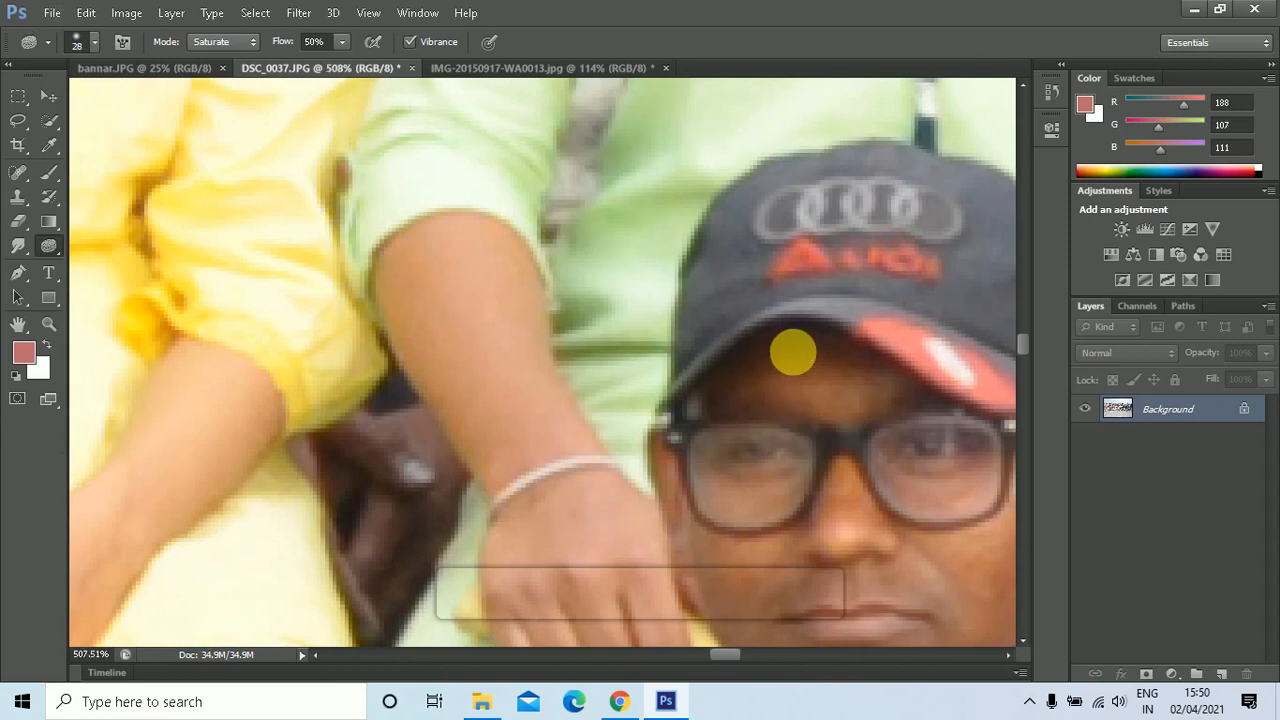
{"action": "scroll", "coordinate": [792, 352], "scroll_direction": "up", "scroll_amount": 2}
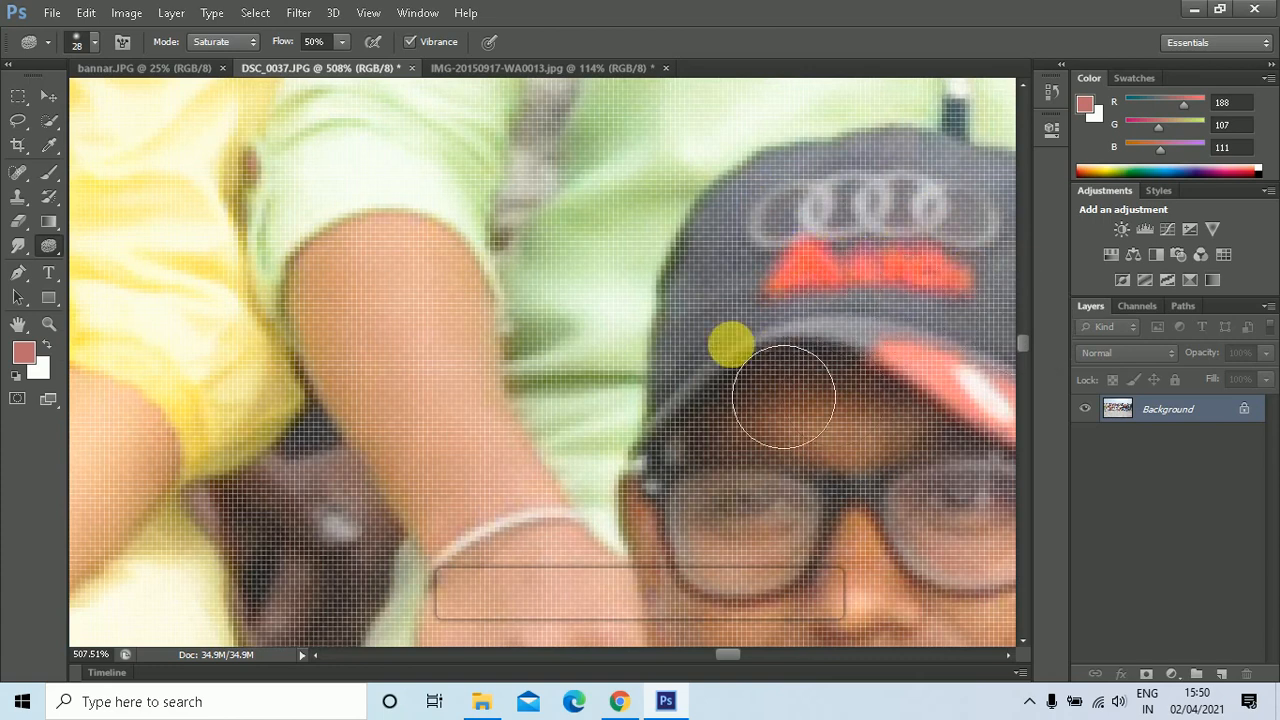
{"action": "scroll", "coordinate": [783, 397], "scroll_direction": "down", "scroll_amount": 2}
{"action": "scroll", "coordinate": [780, 346], "scroll_direction": "down", "scroll_amount": 3}
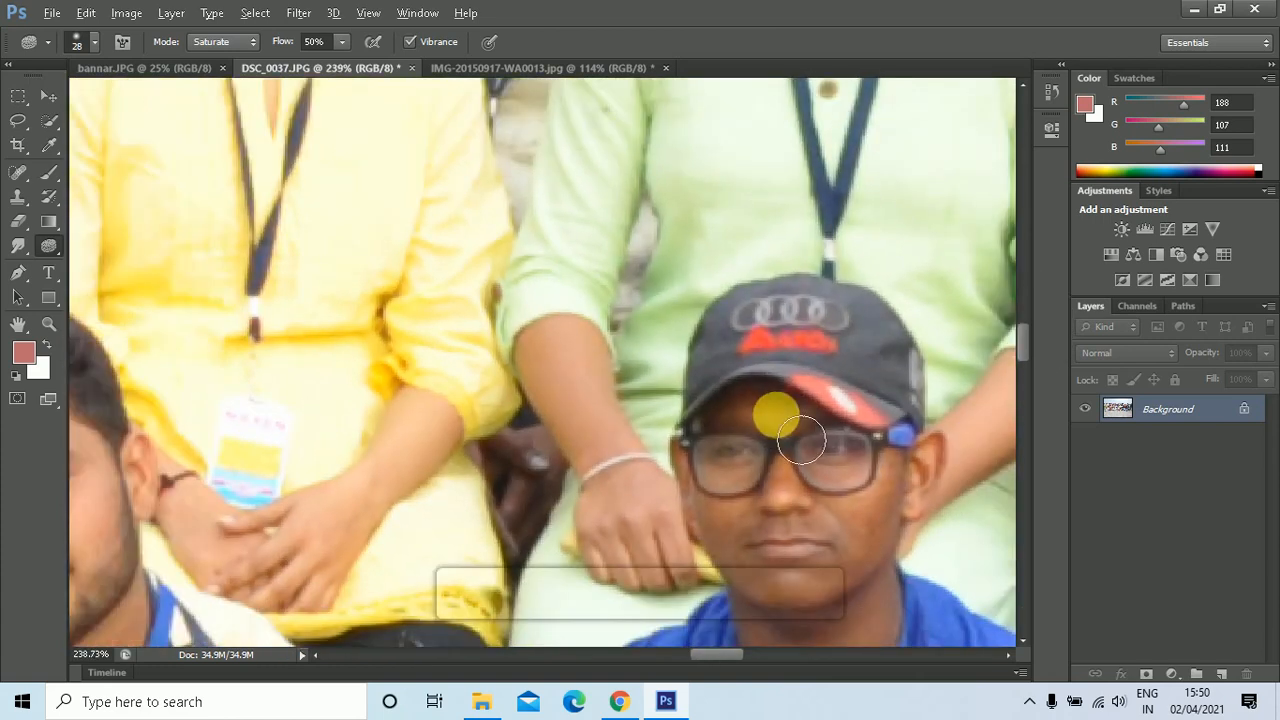
{"action": "left_click", "coordinate": [58, 249]}
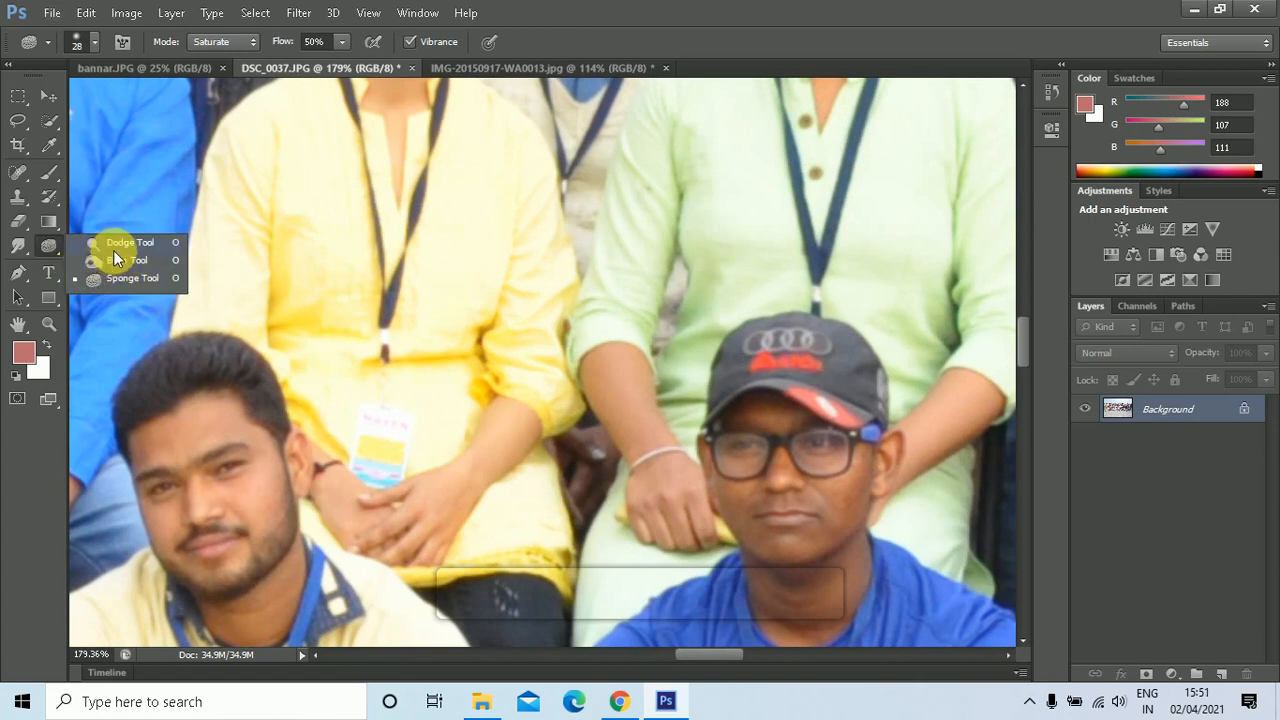
{"action": "left_click", "coordinate": [242, 40]}
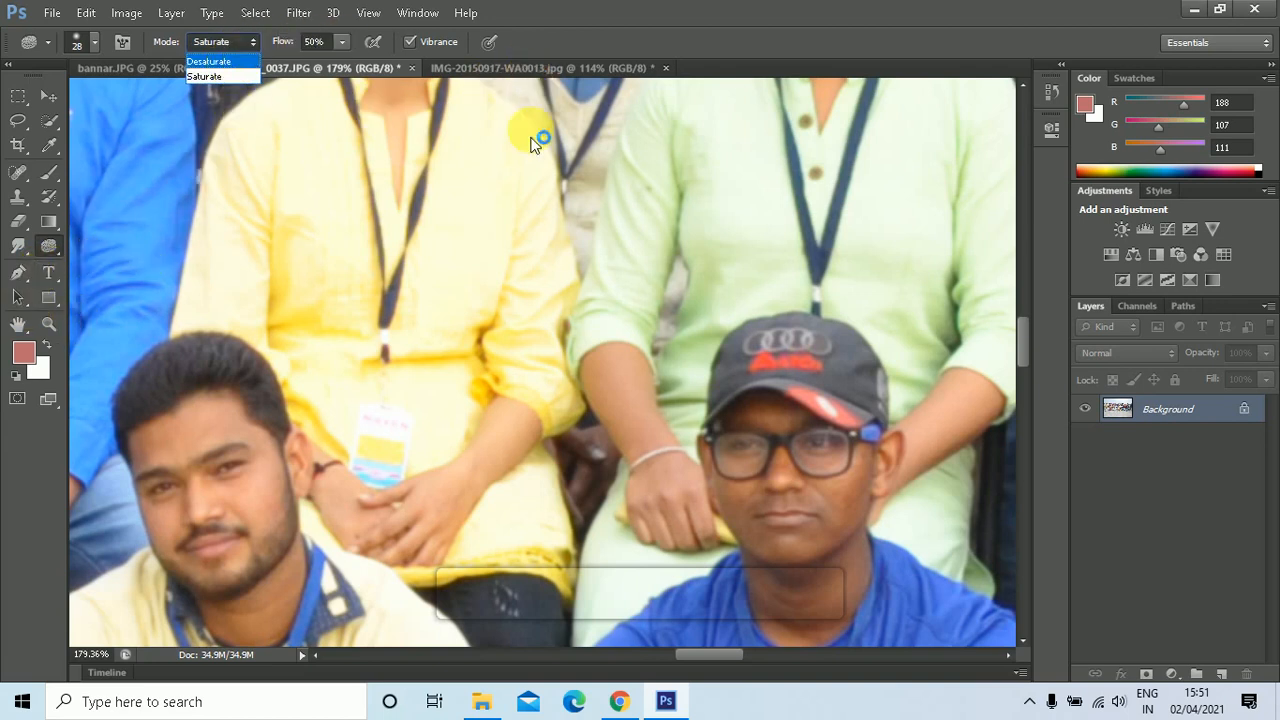
{"action": "left_click", "coordinate": [359, 287]}
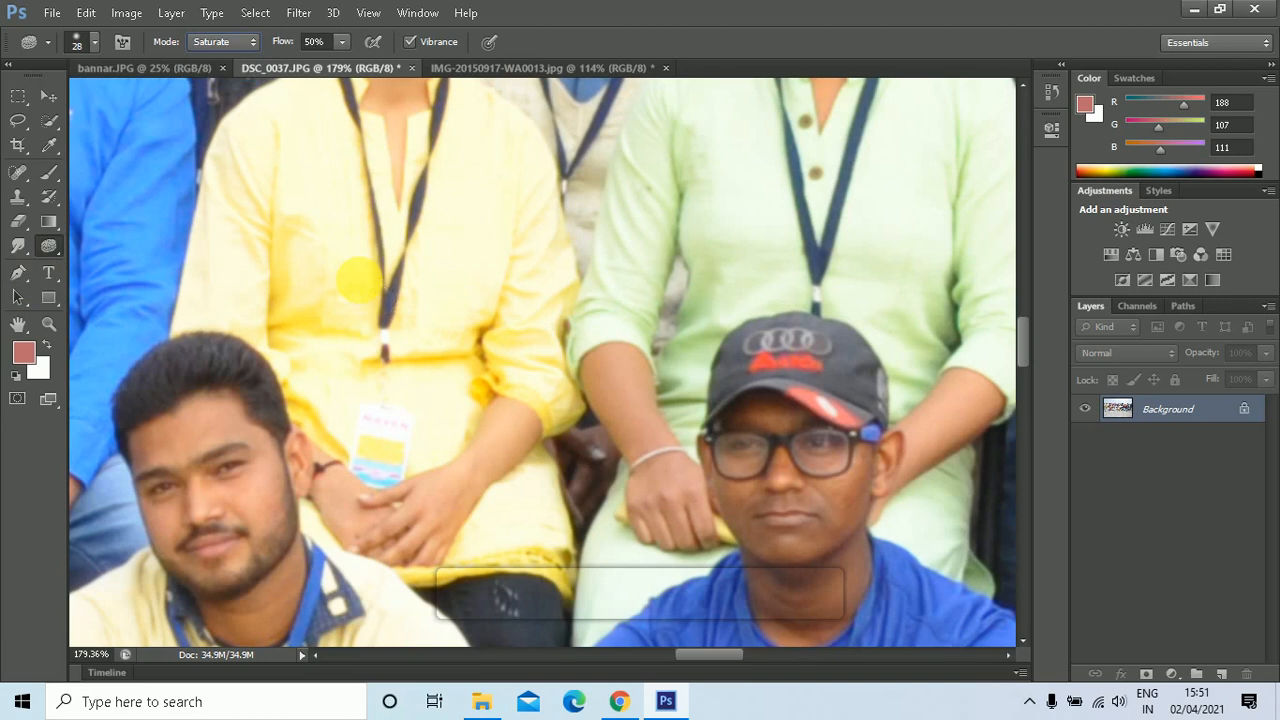